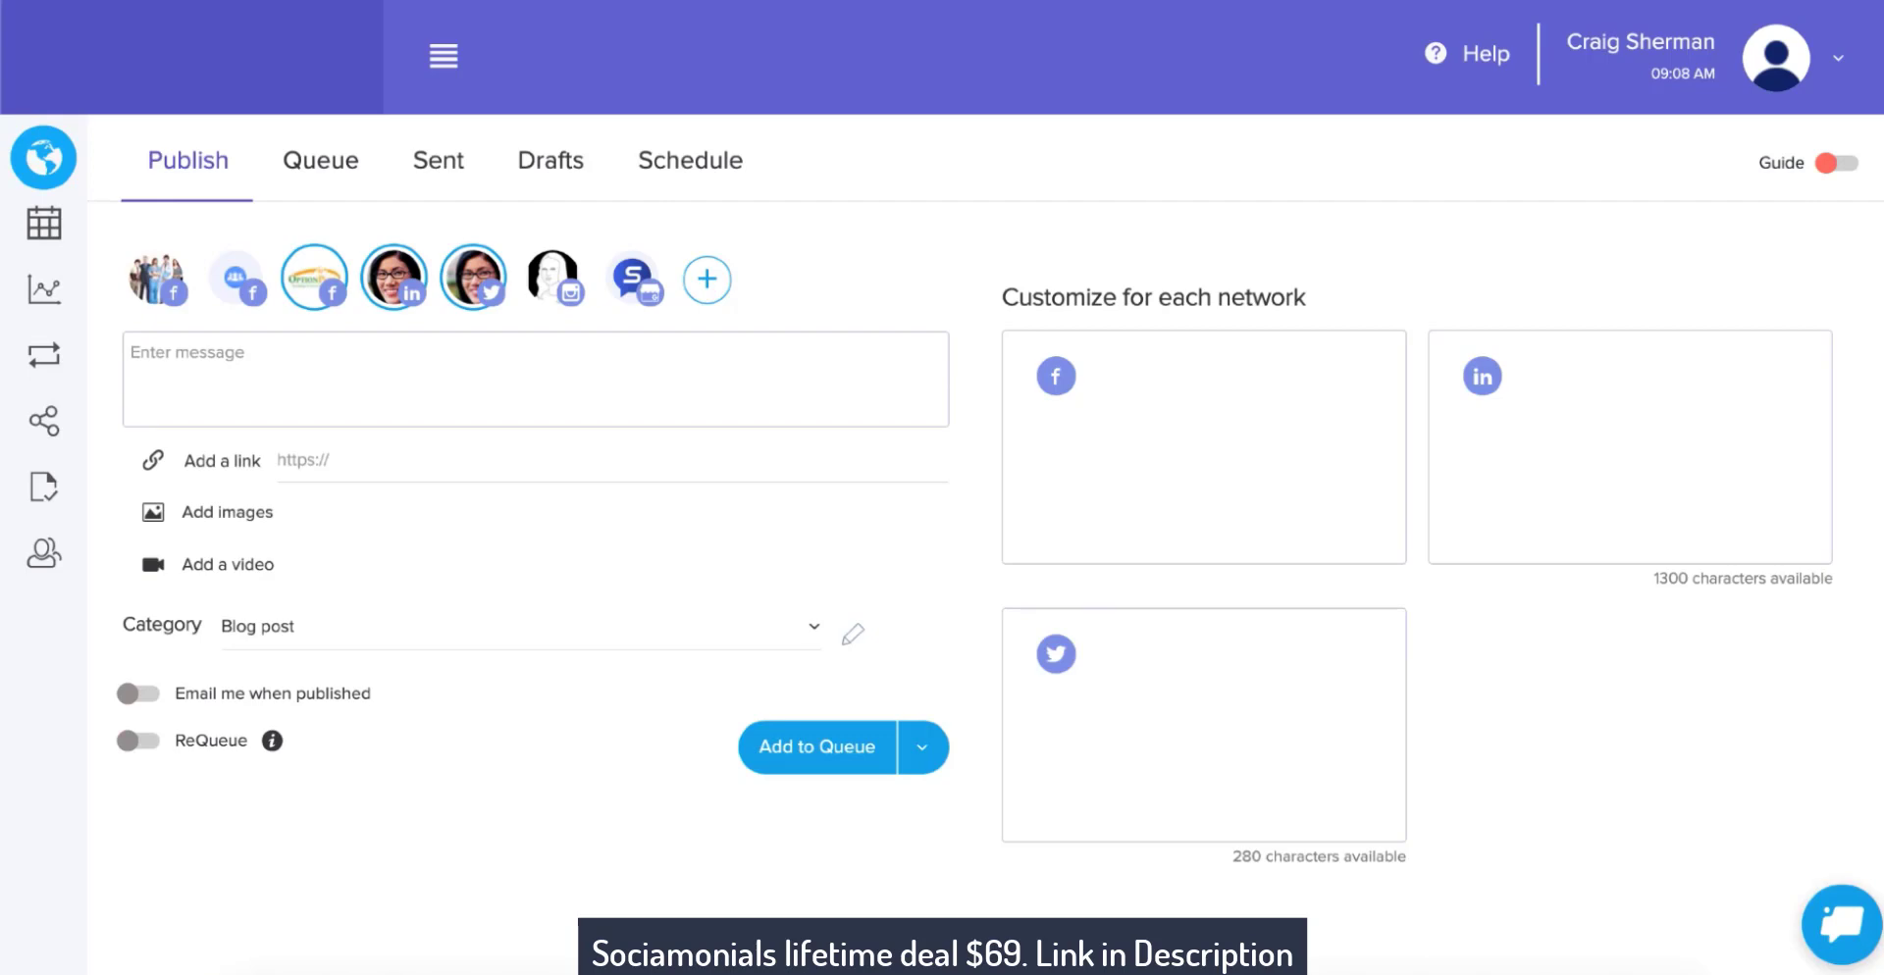
# - Open the Integrations page from the Sociamonials account dropdown
pyautogui.click(1800, 66)
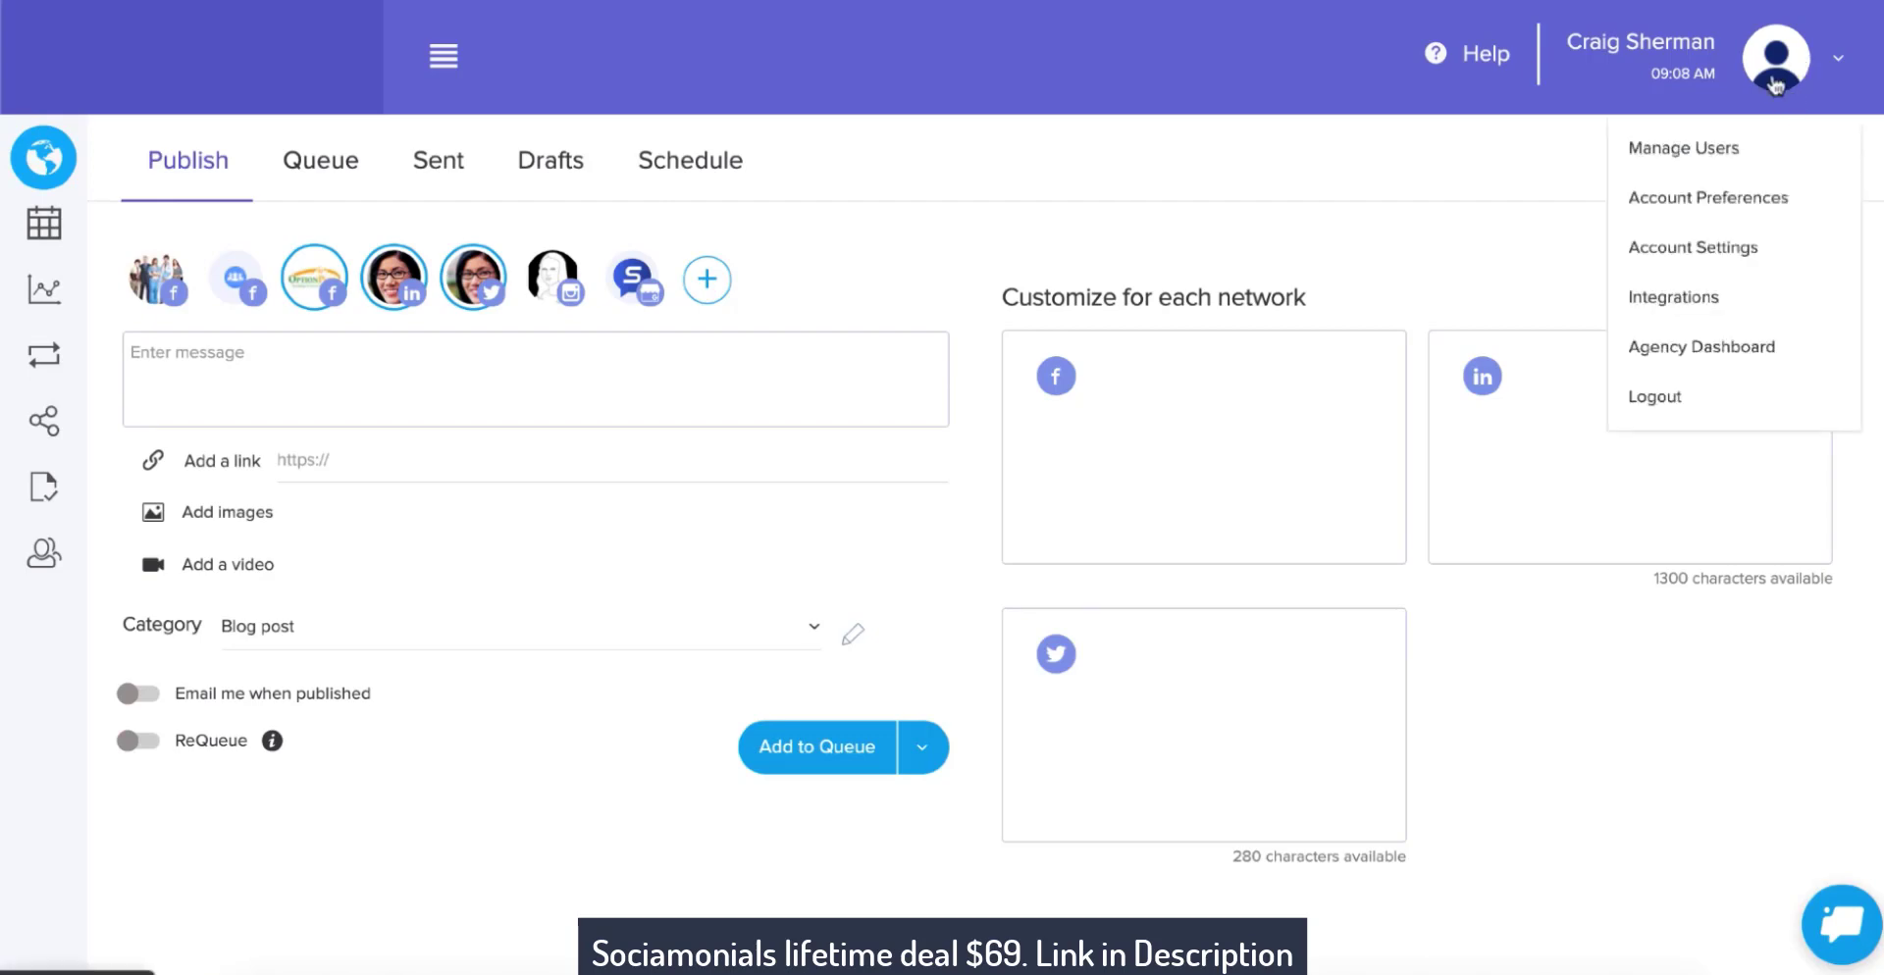
pyautogui.click(1695, 300)
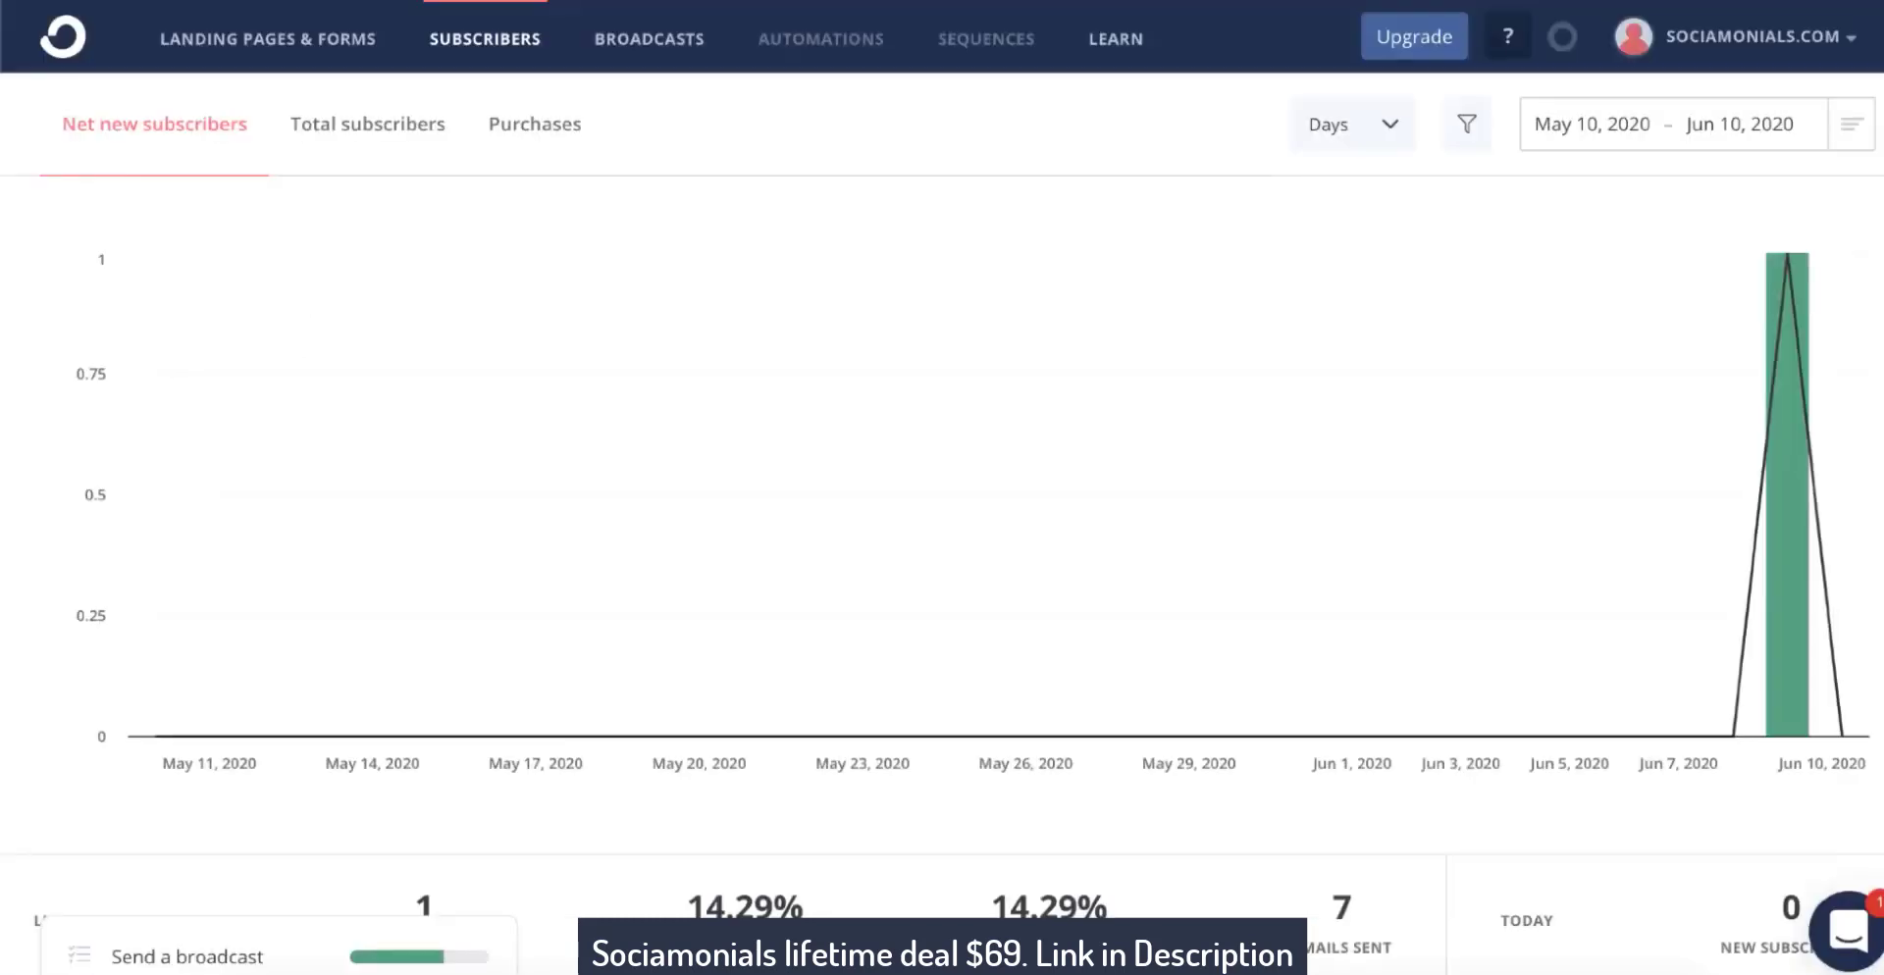
# - Go to ConvertKit's Landing Pages & Forms overview and scroll down to the Pine form card
pyautogui.moveTo(678, 278)
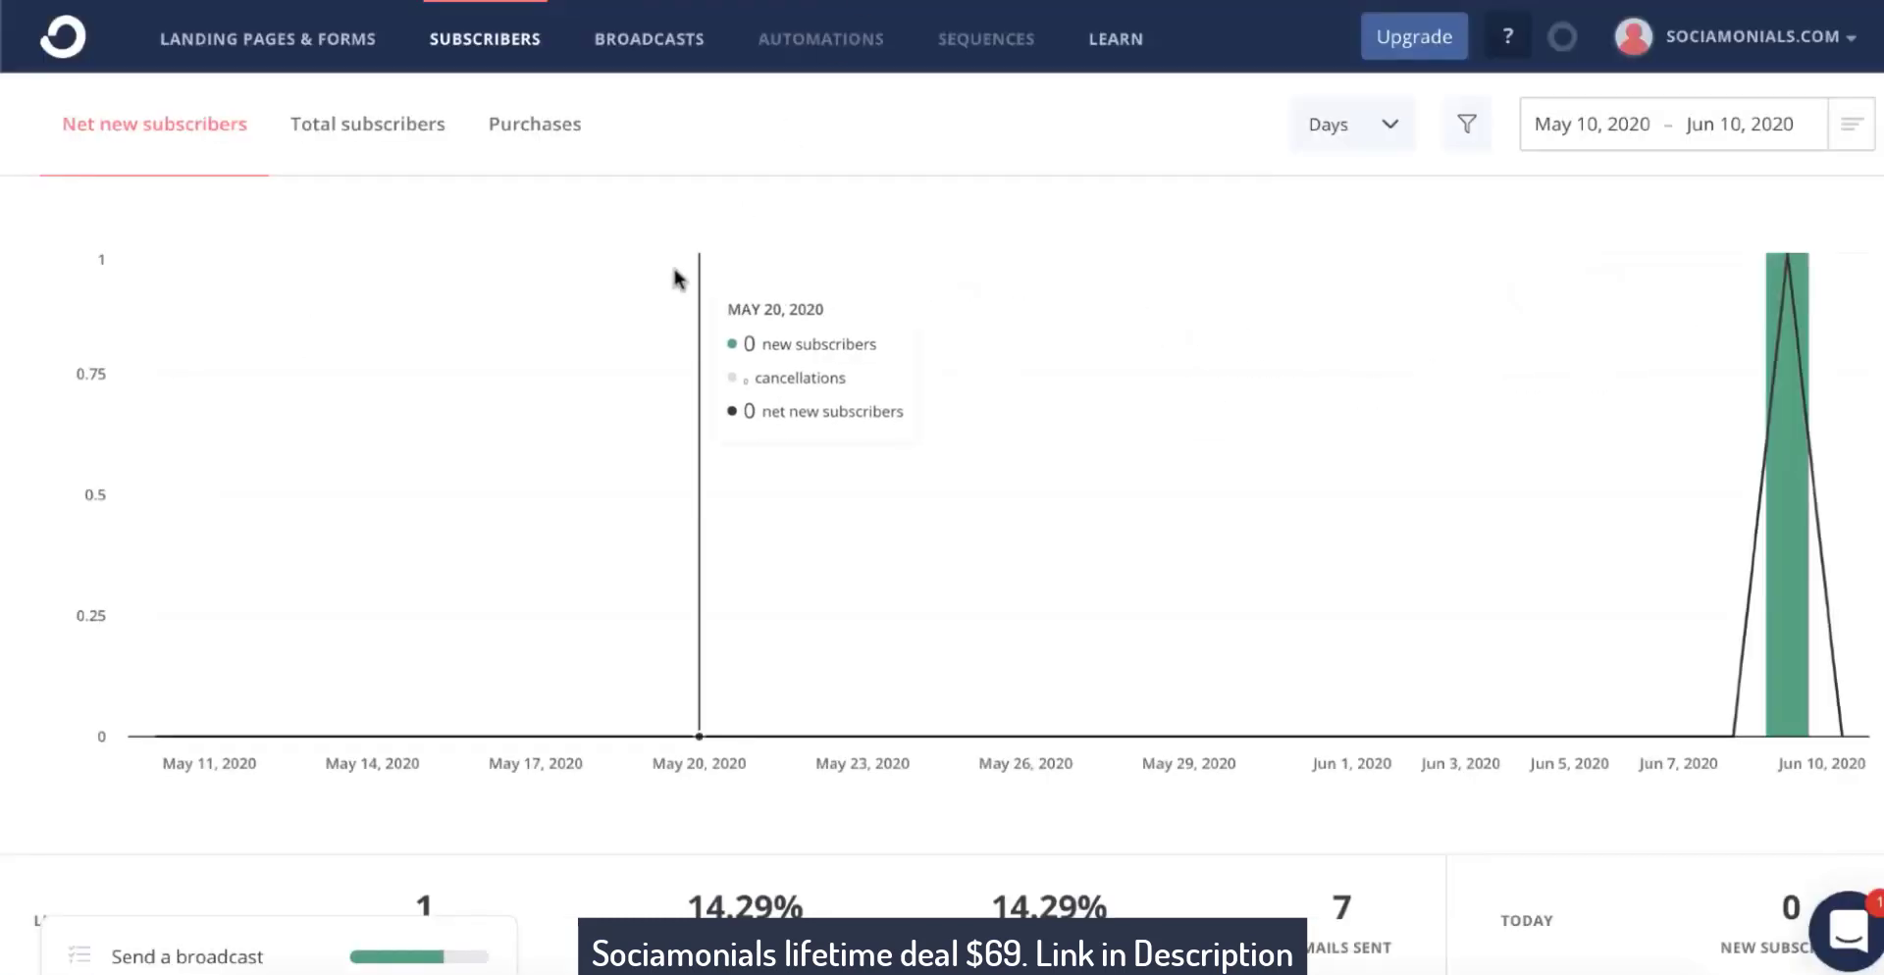
pyautogui.click(253, 44)
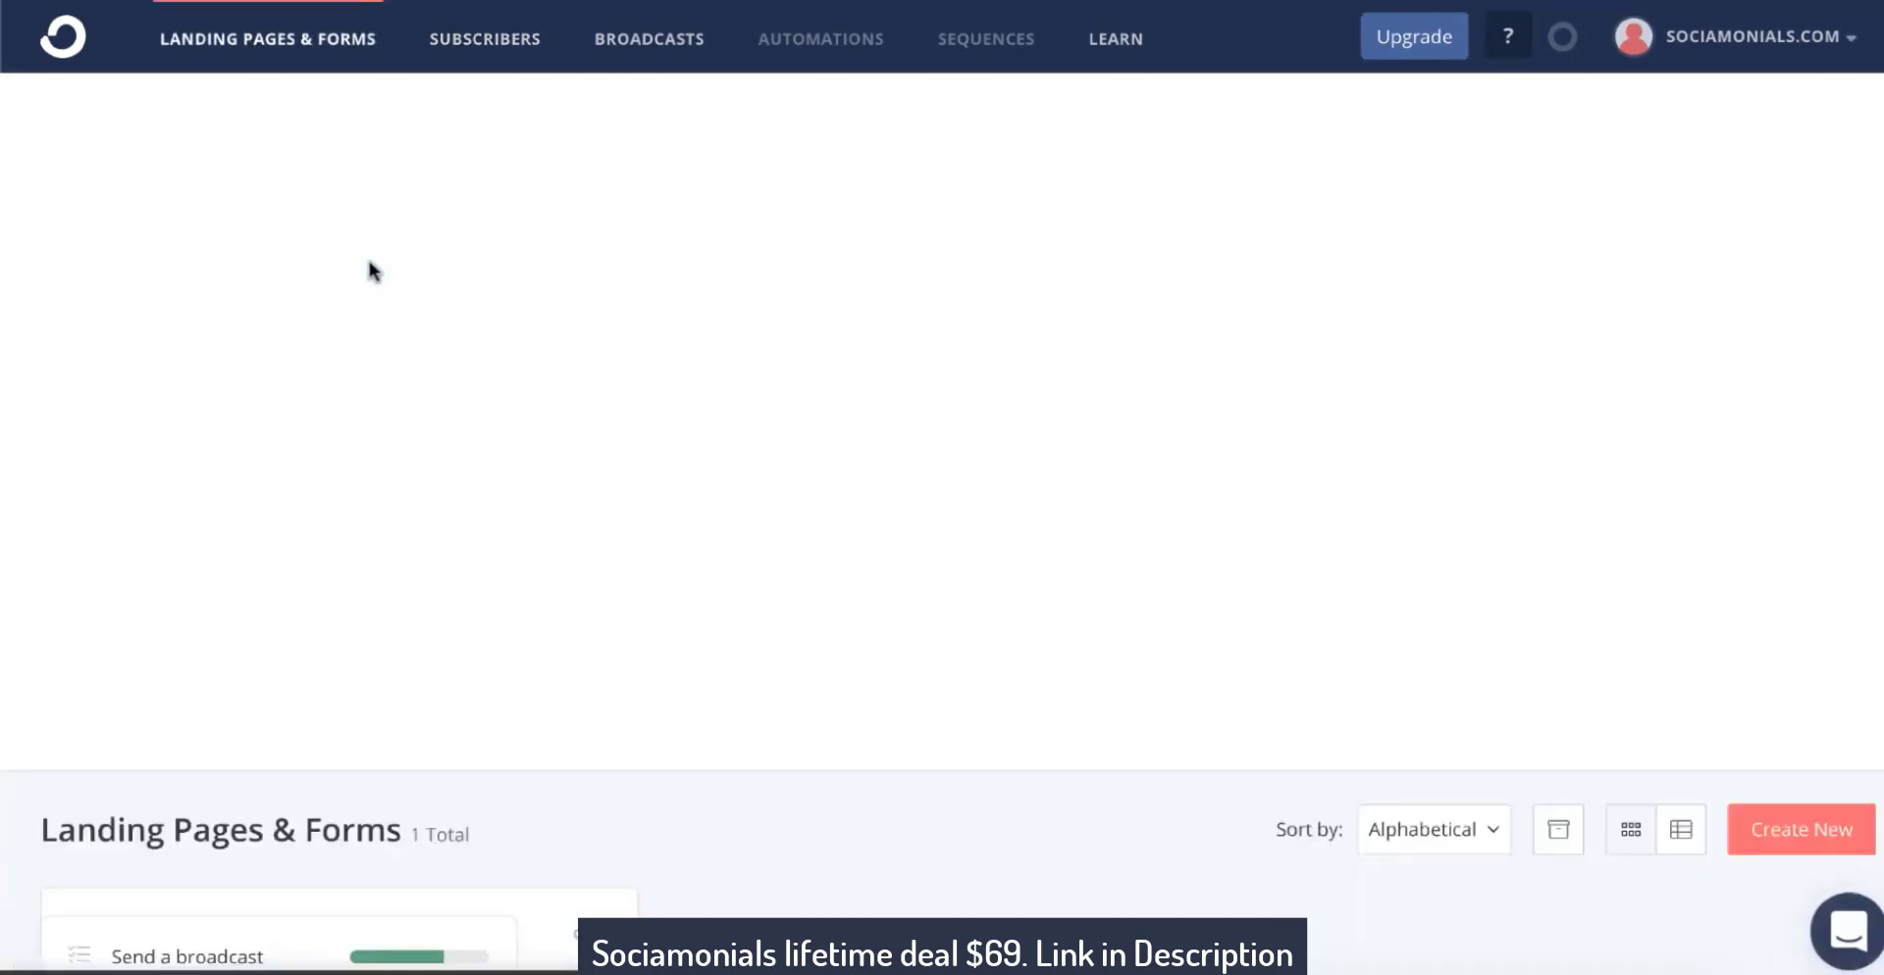
pyautogui.scroll(-2, 361, 280)
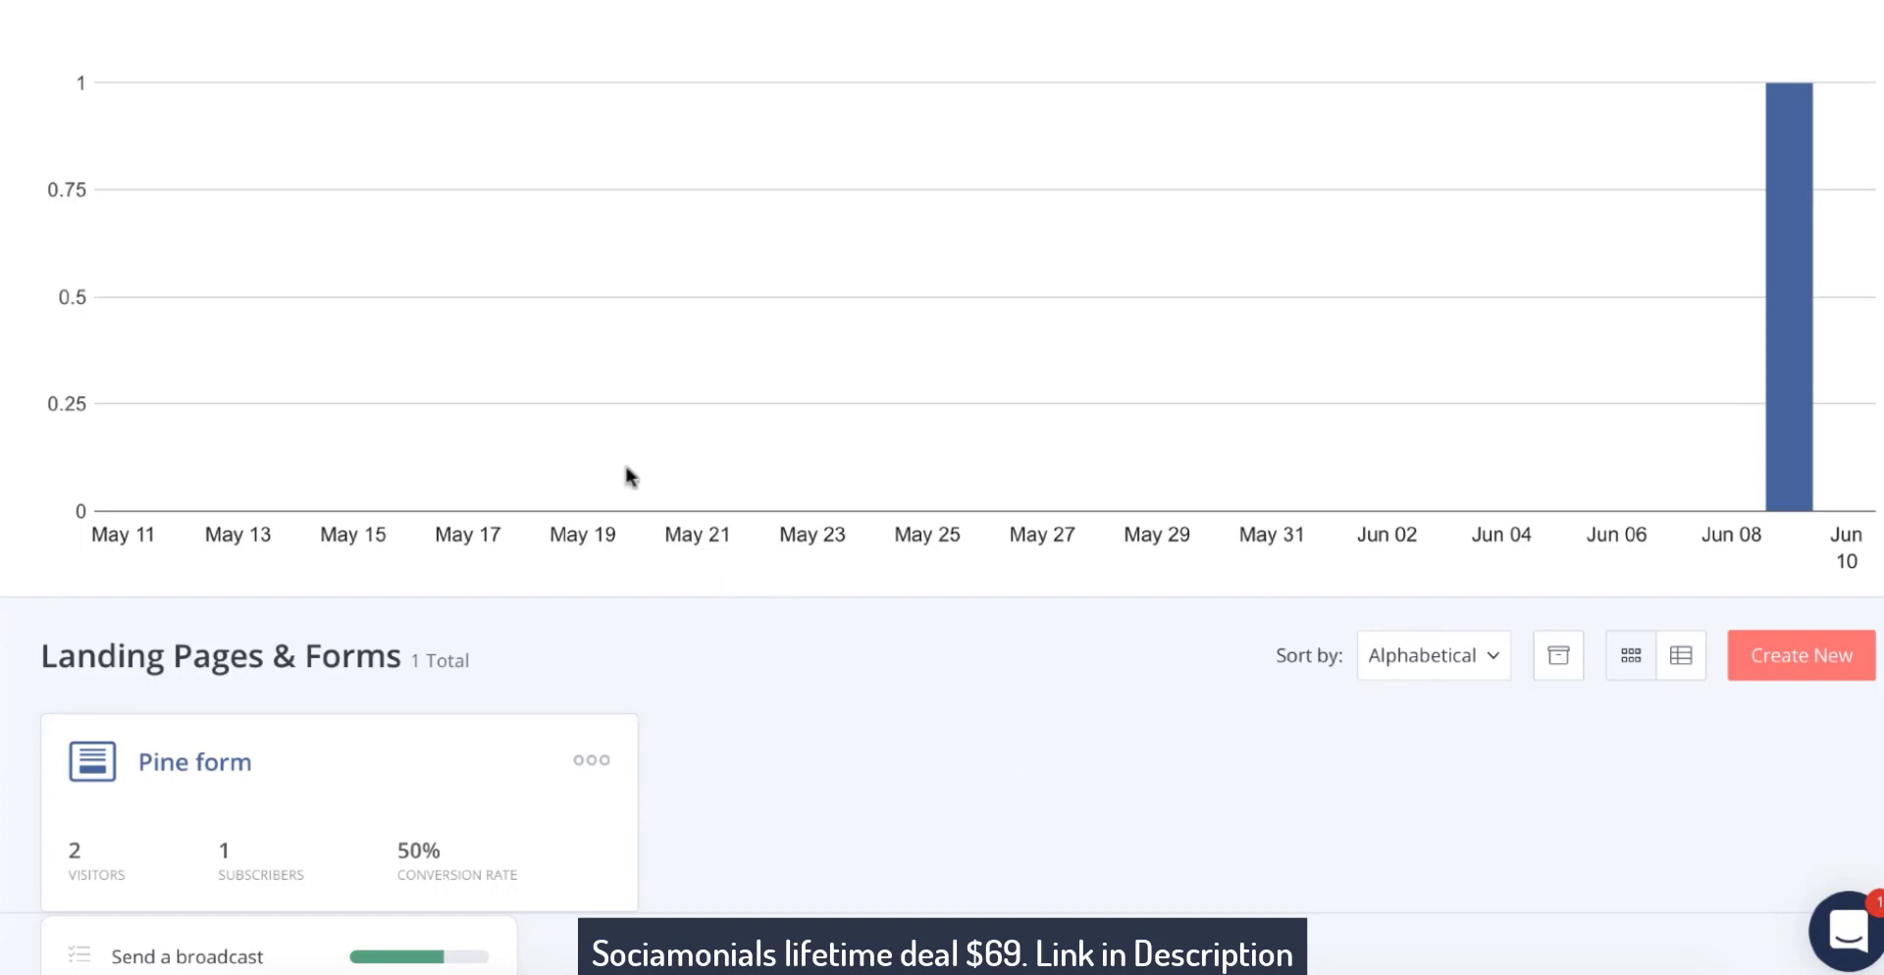
pyautogui.scroll(2, 608, 454)
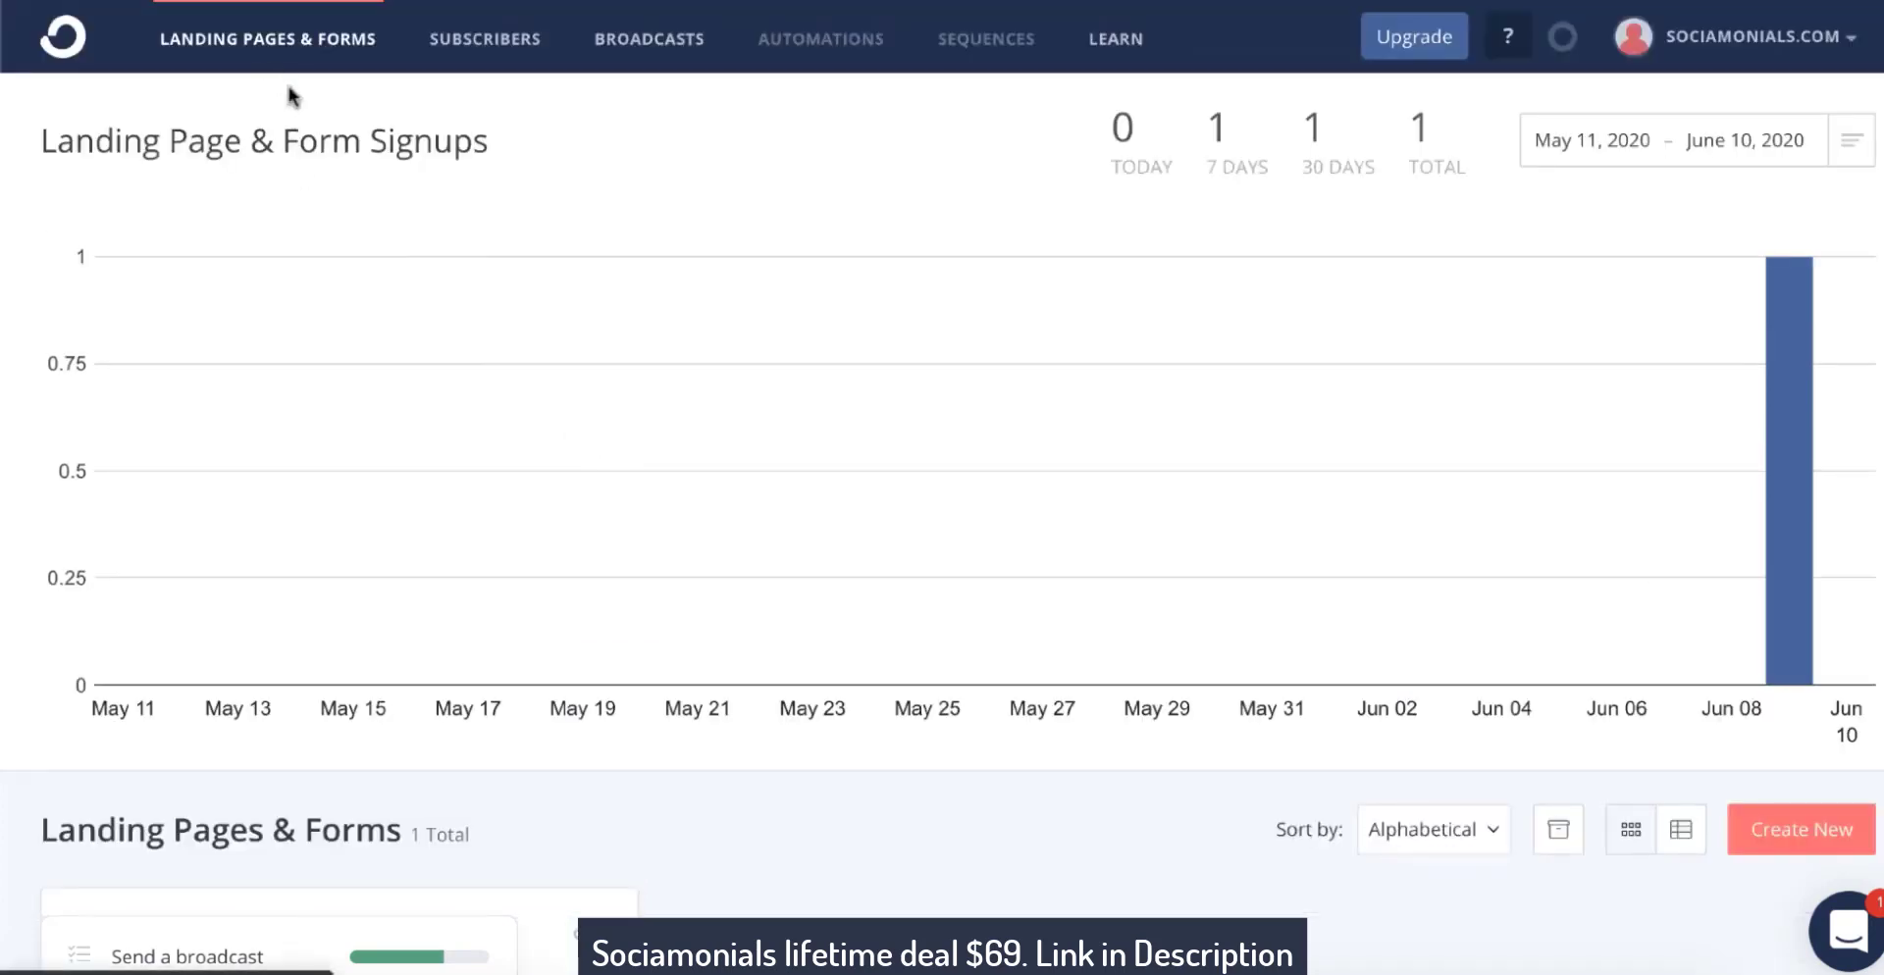
pyautogui.scroll(-1, 294, 202)
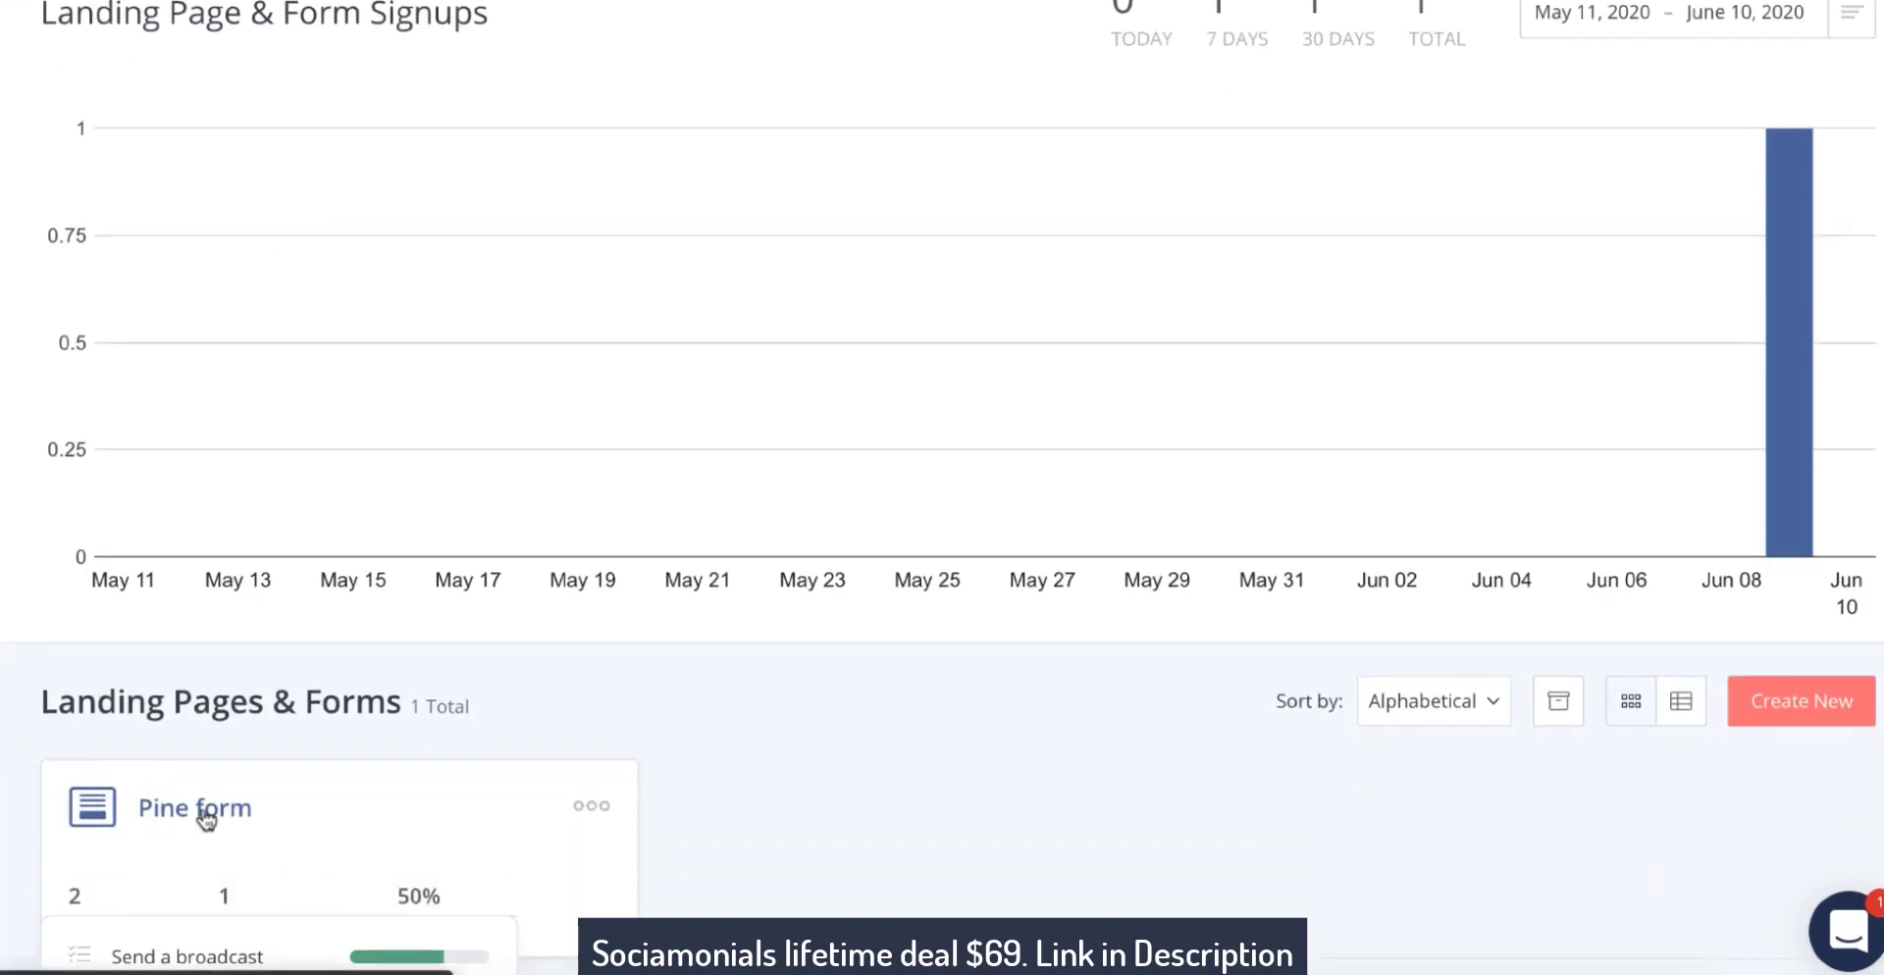
# - Copy the Pine form's full HTML embed code from its Embed dialog
pyautogui.click(205, 819)
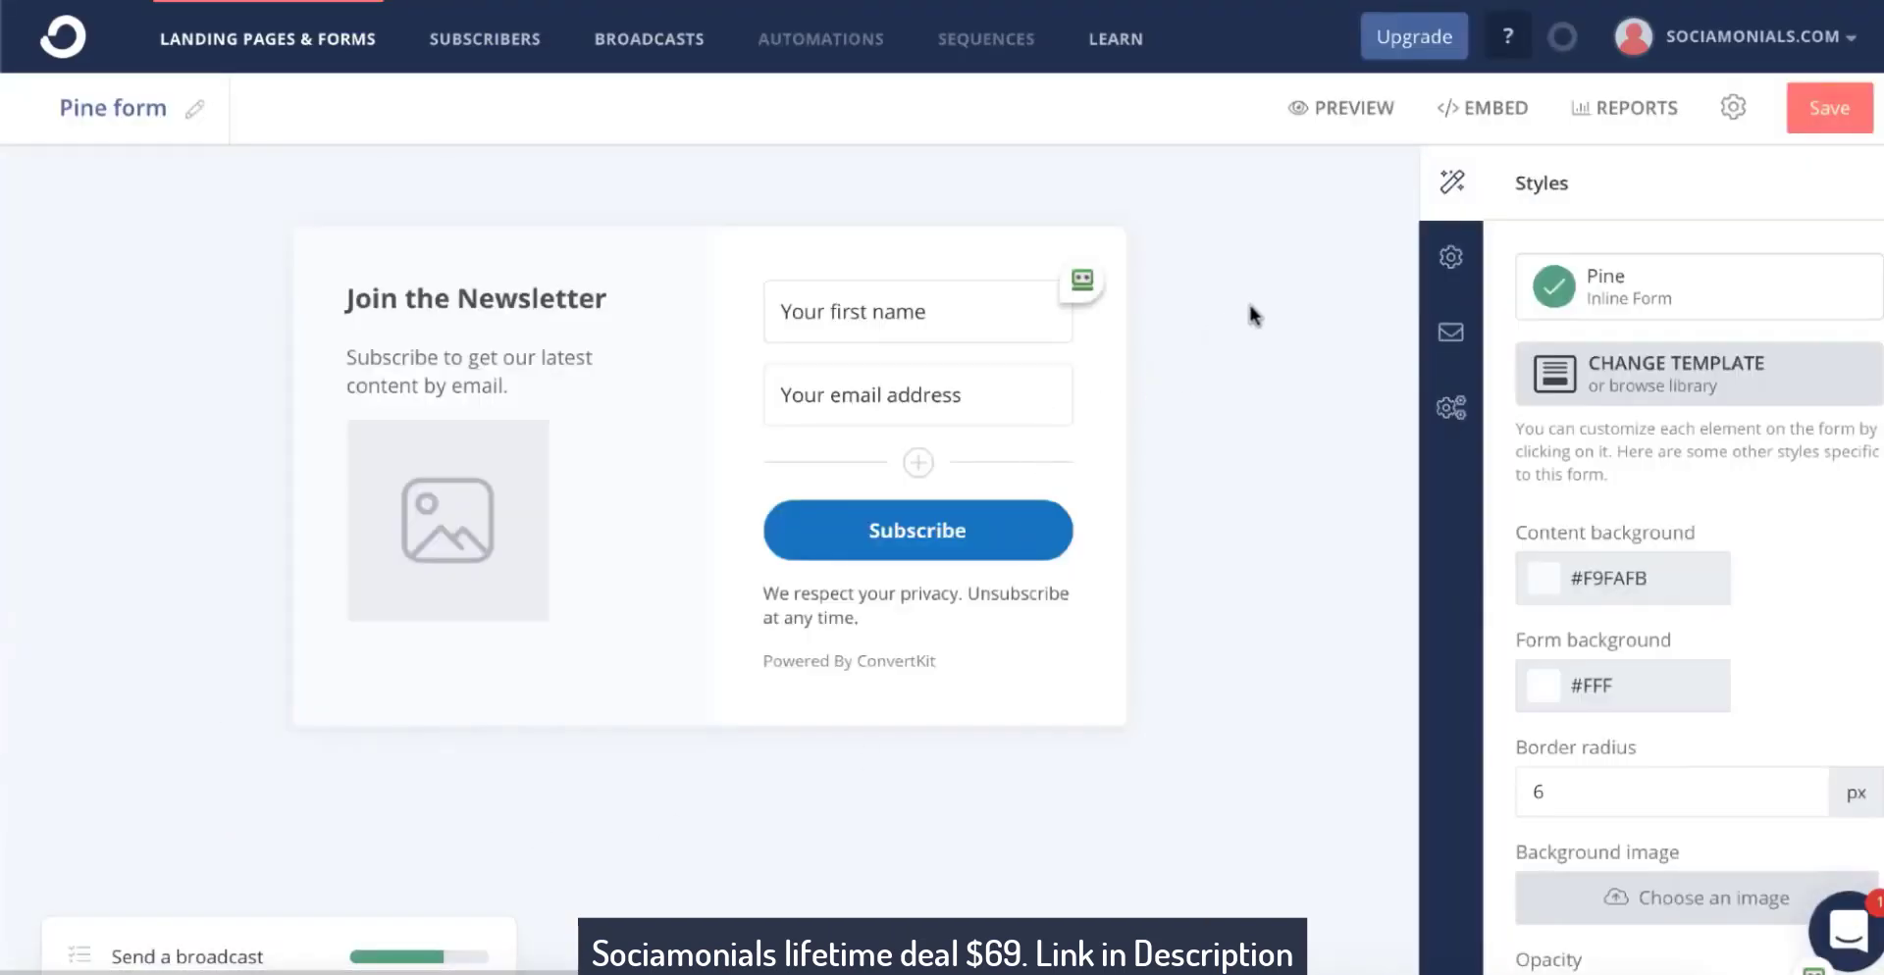
pyautogui.click(1497, 108)
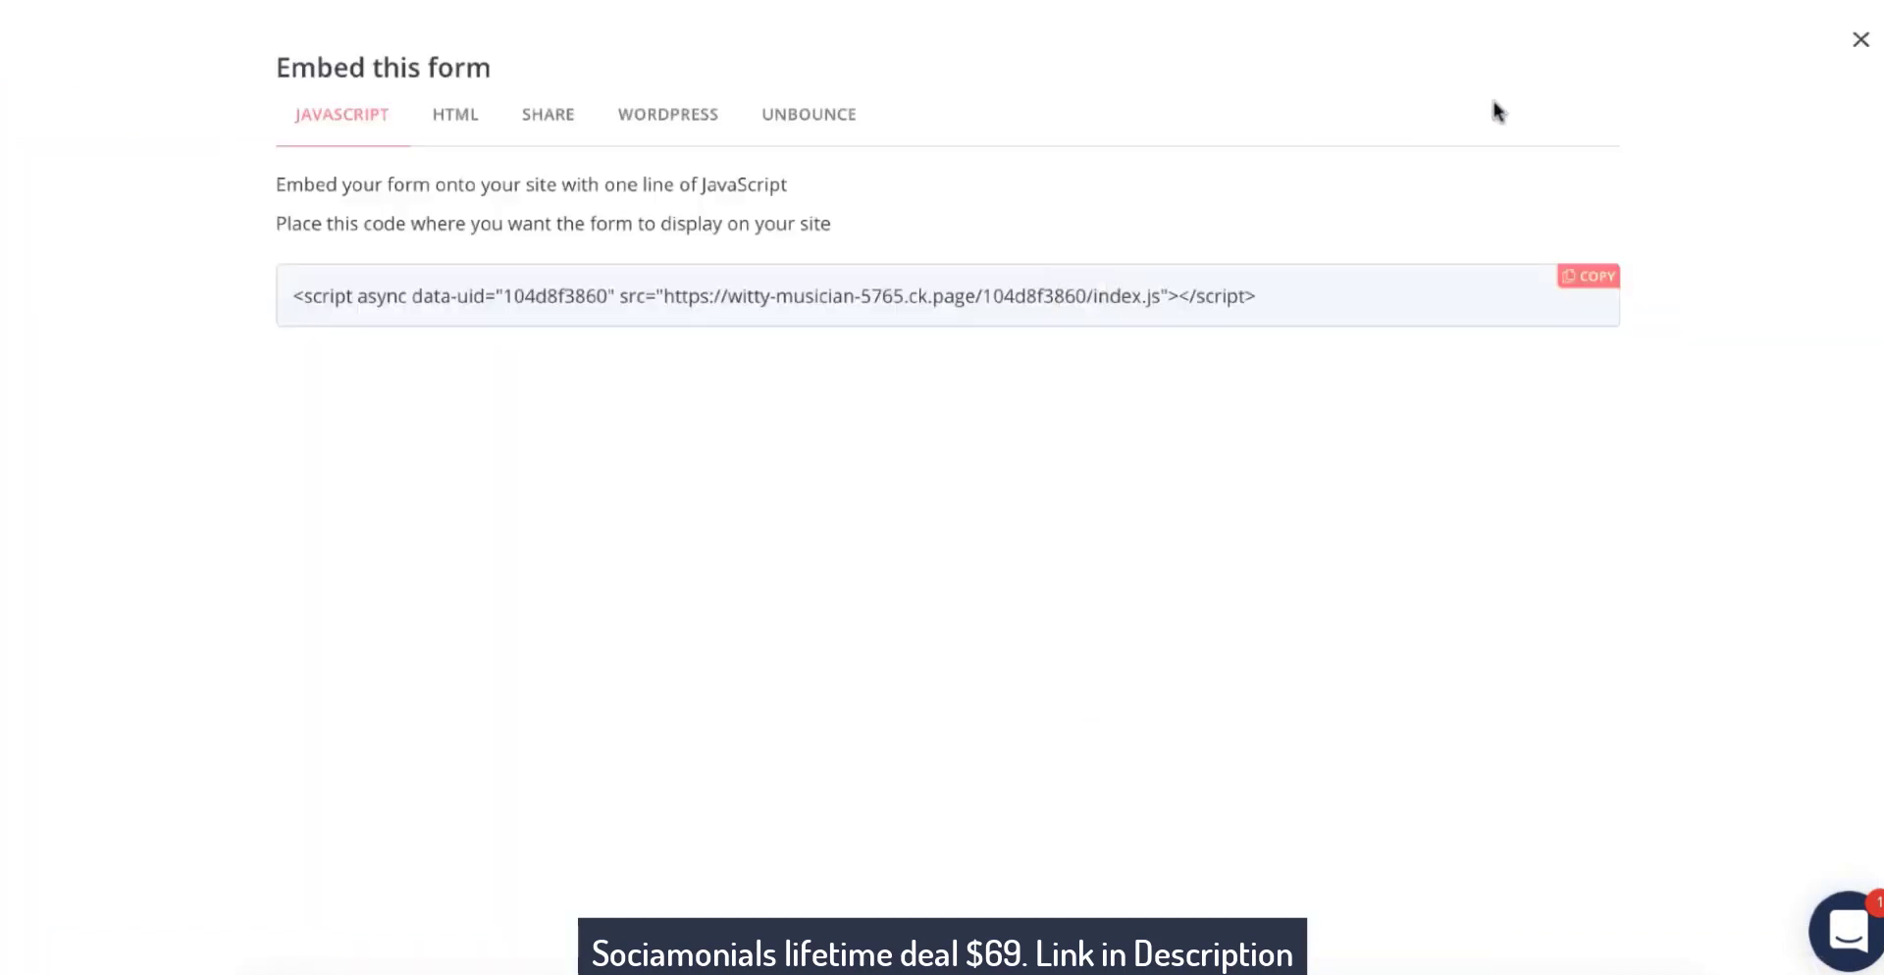
pyautogui.click(484, 119)
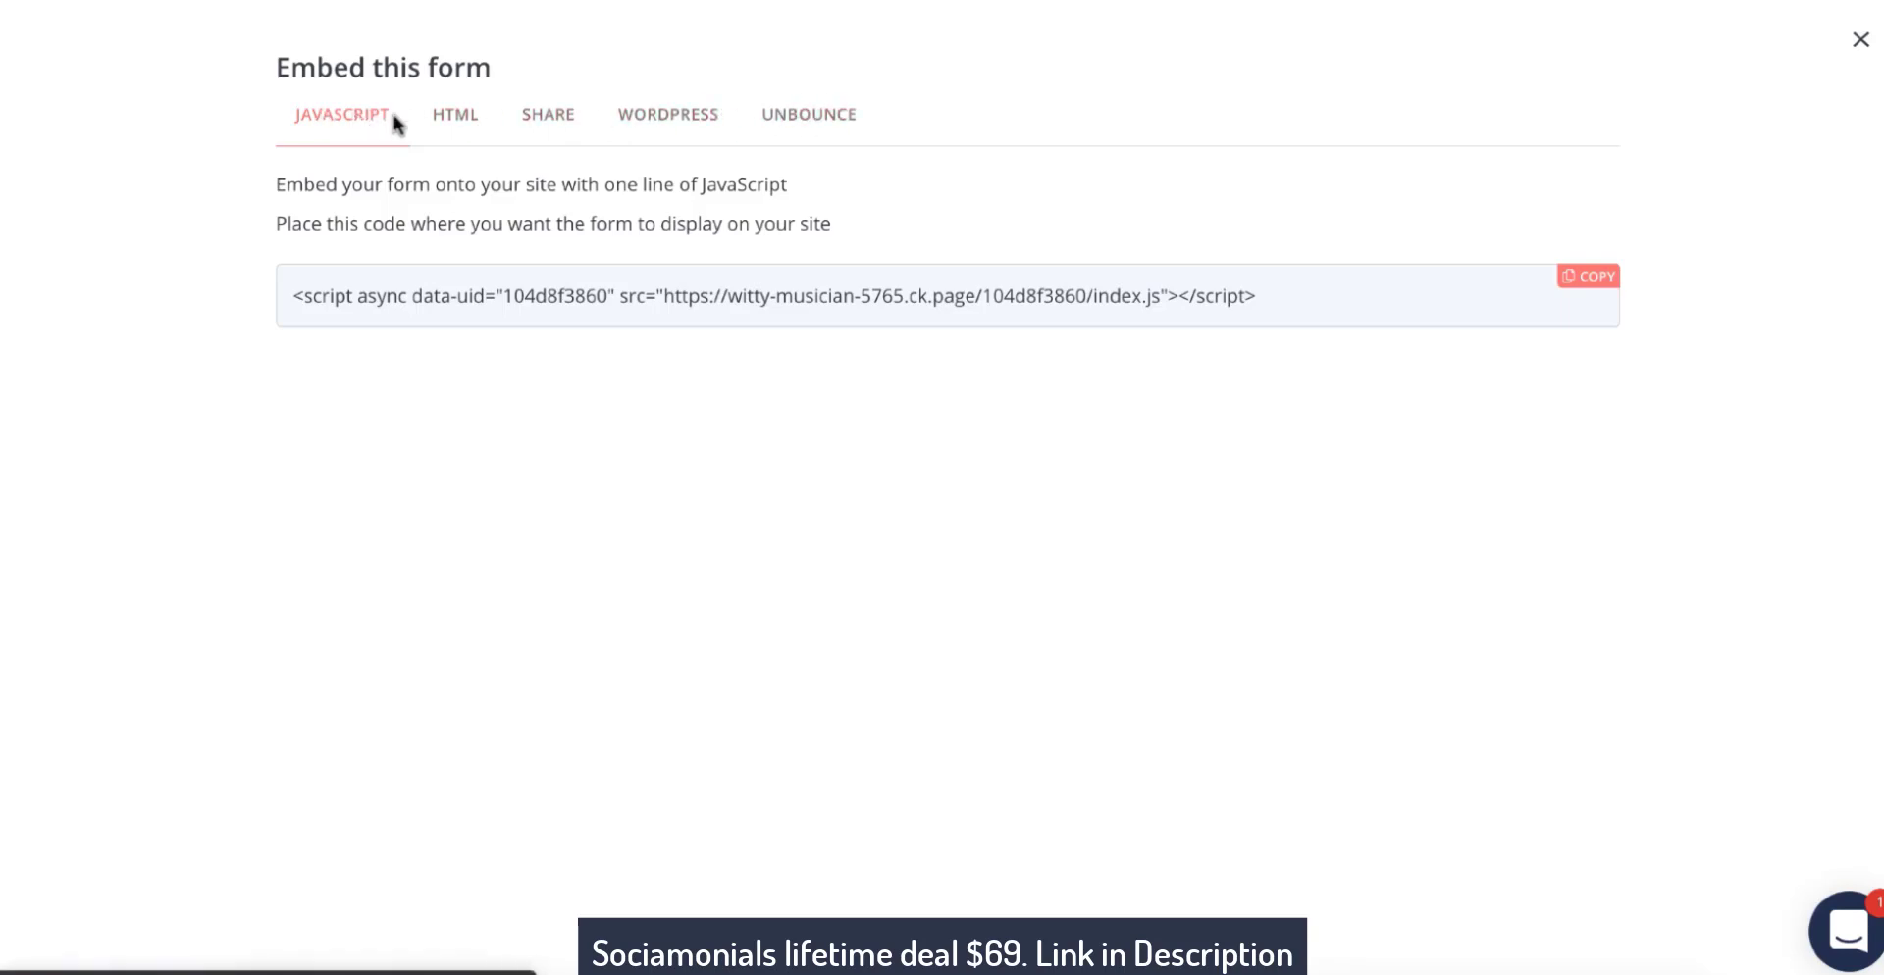
pyautogui.click(461, 119)
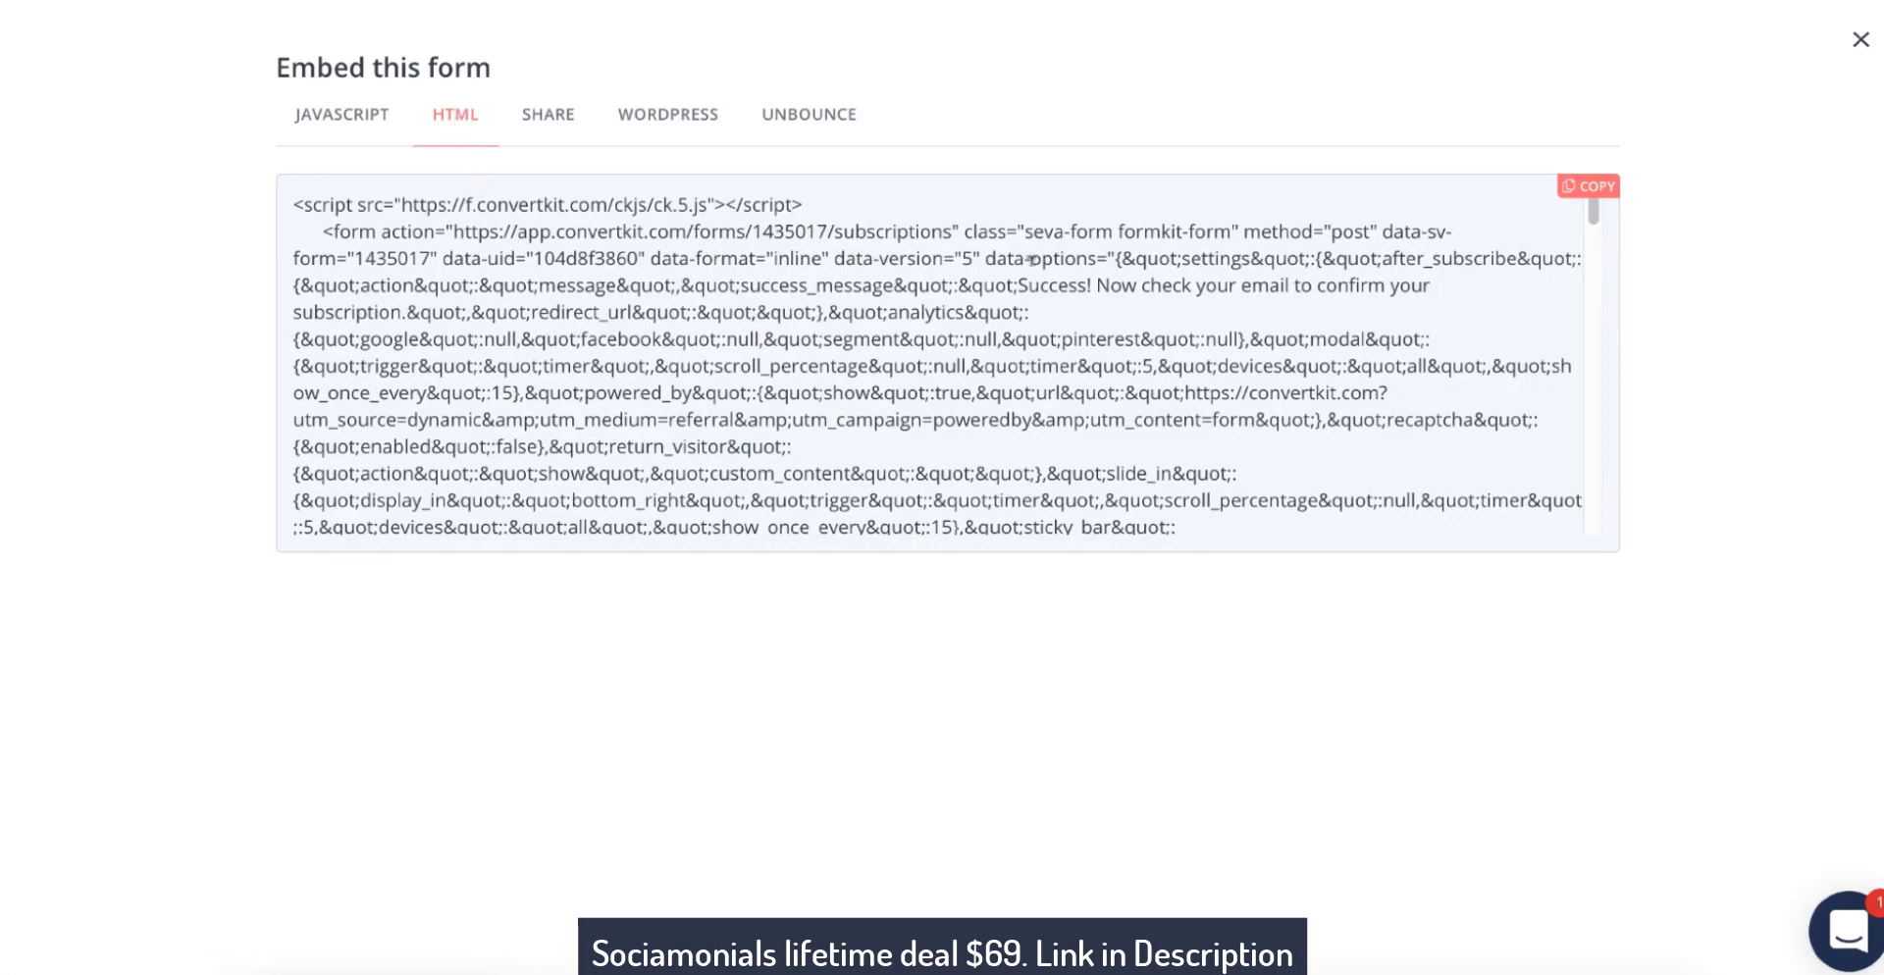
pyautogui.click(1589, 192)
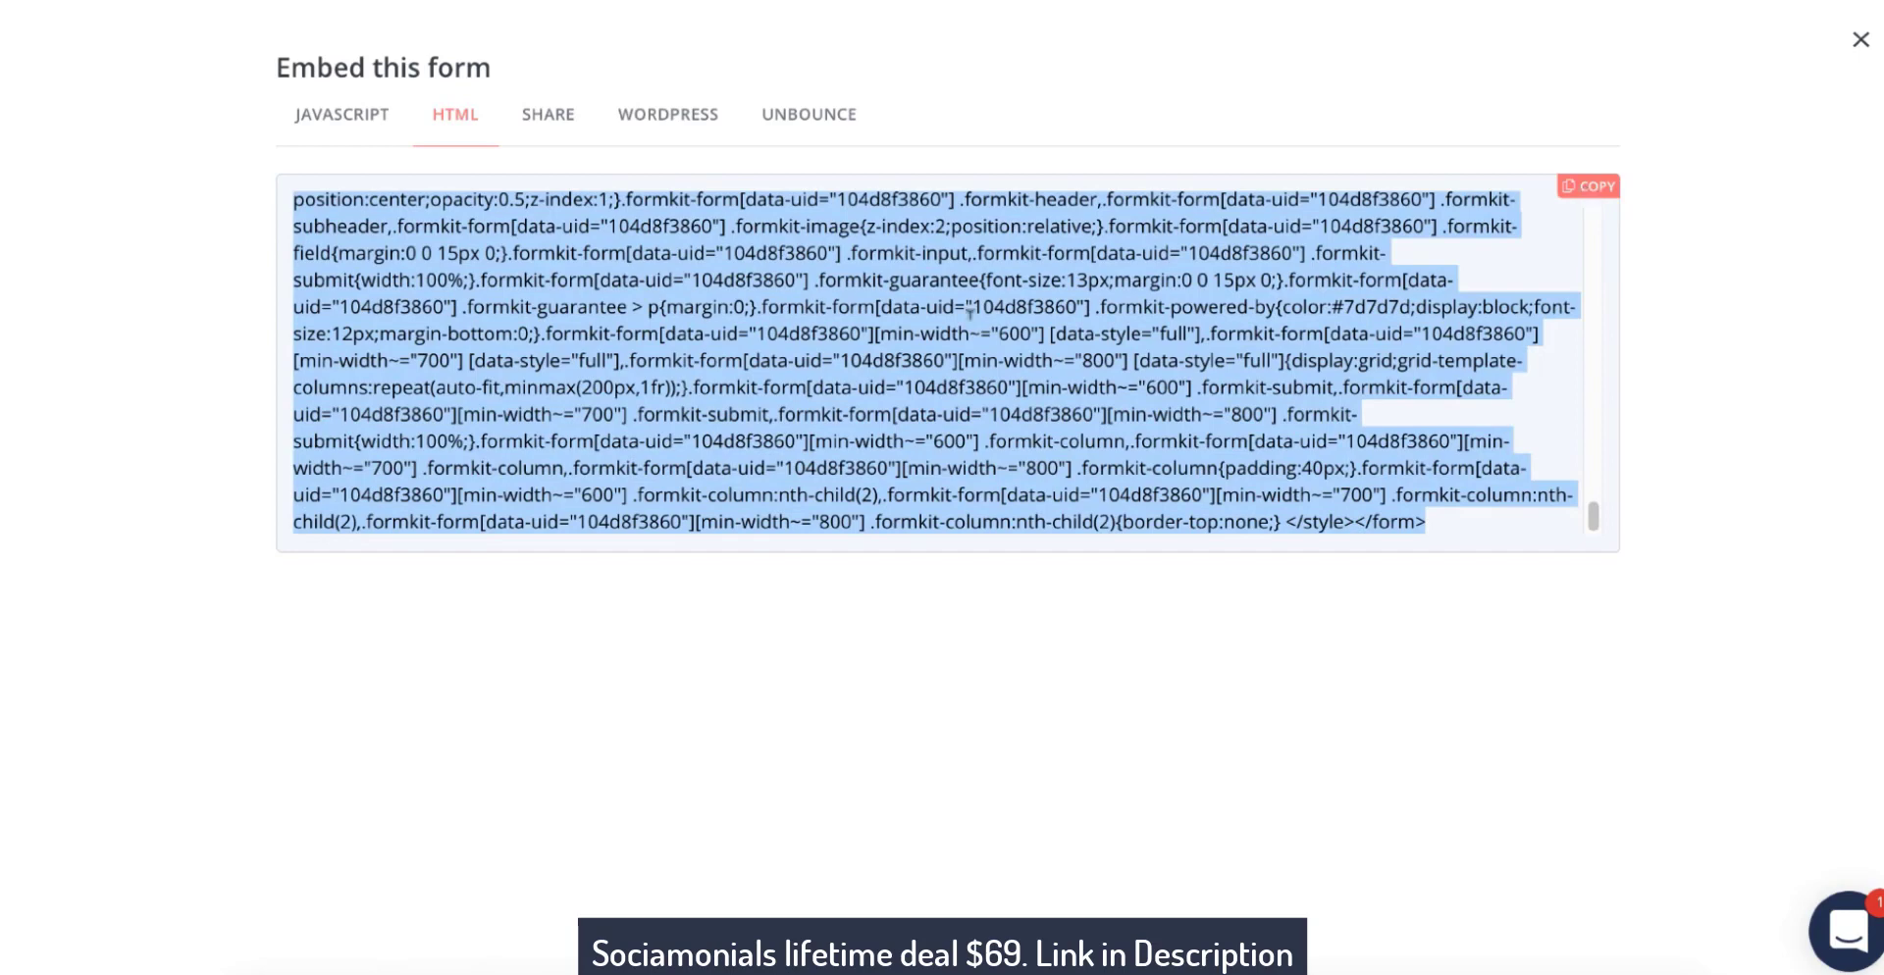
# - Paste the copied ConvertKit code into a new HTML Form integration and continue to Step 2: Map Fields
pyautogui.press('Escape')
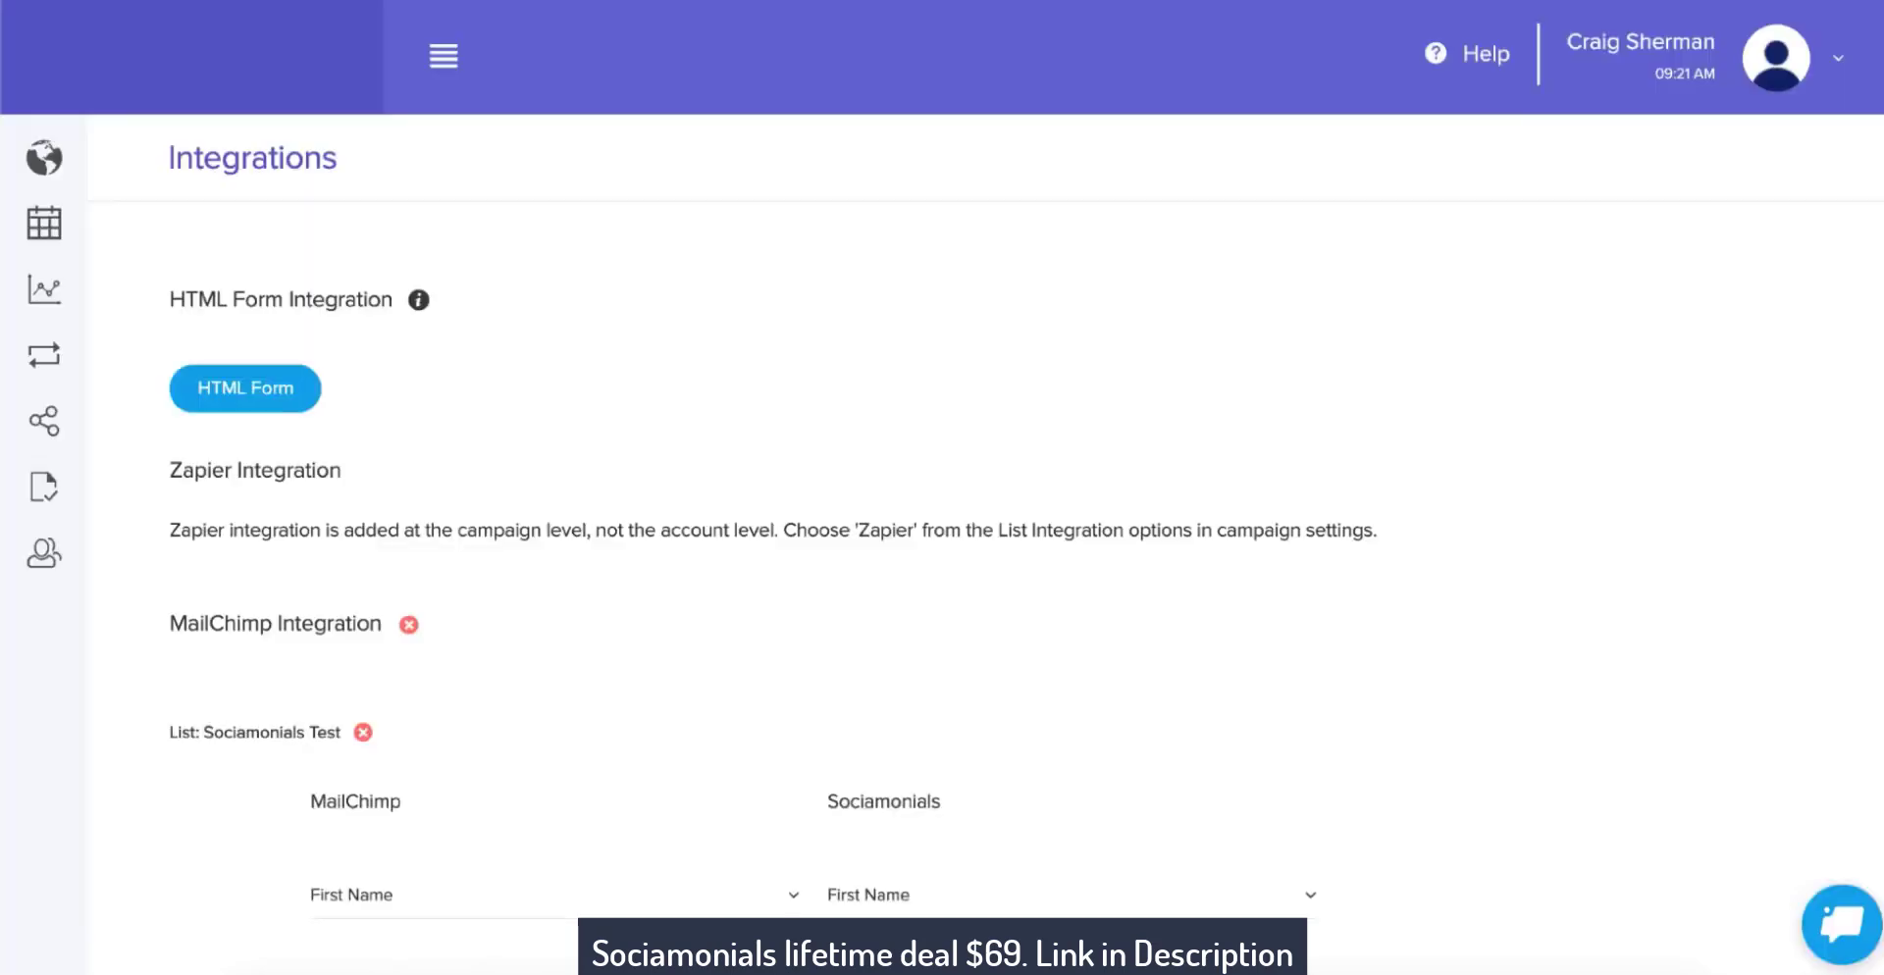
pyautogui.click(239, 394)
pyautogui.click(275, 477)
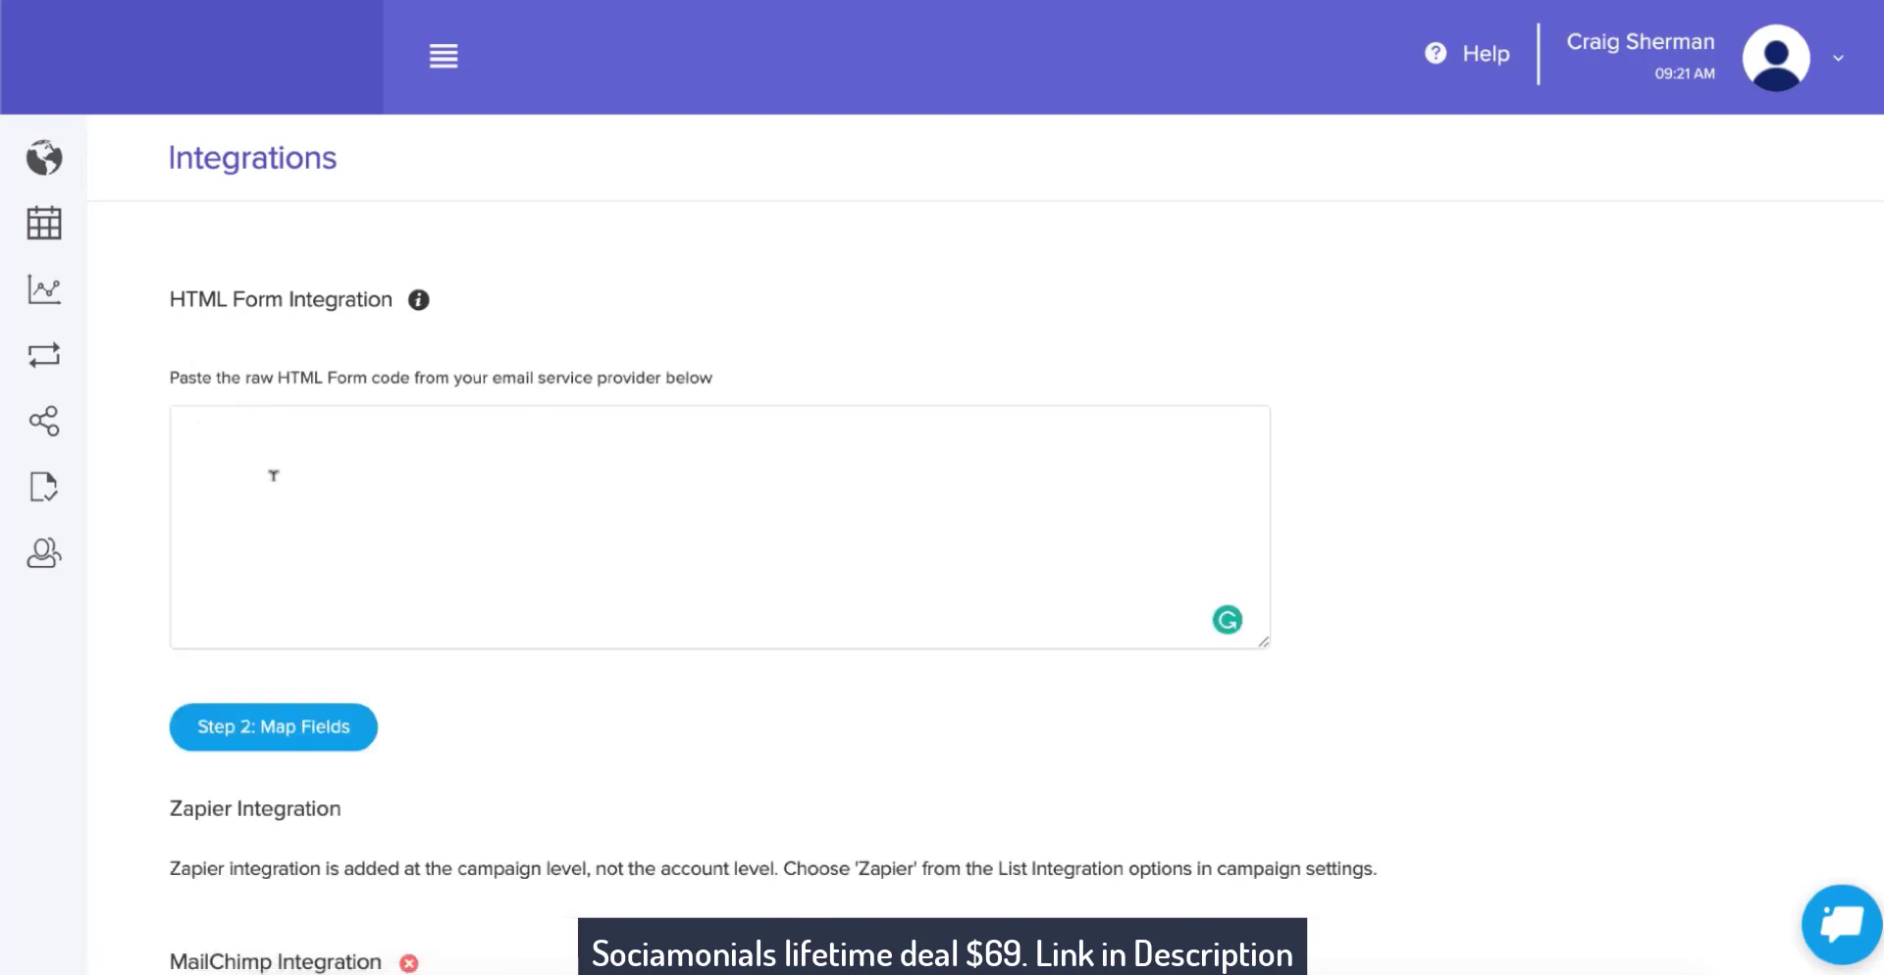
pyautogui.hotkey('ctrl', 'v')
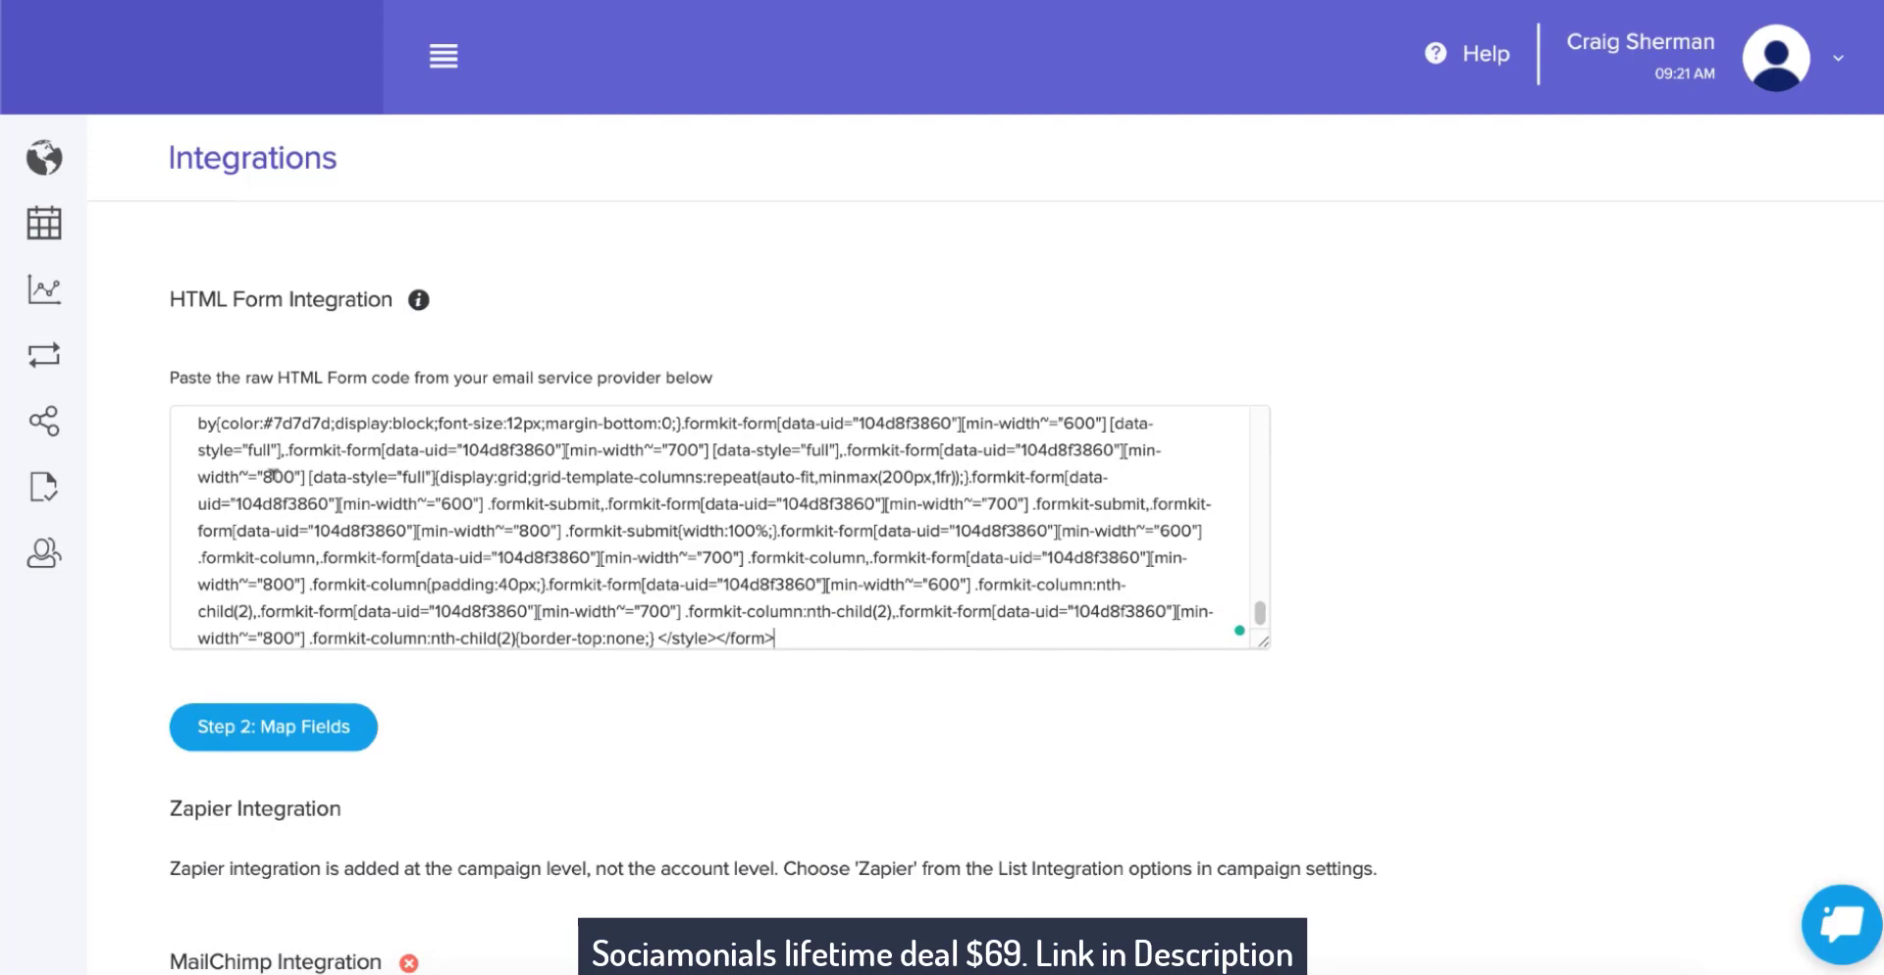
pyautogui.click(262, 743)
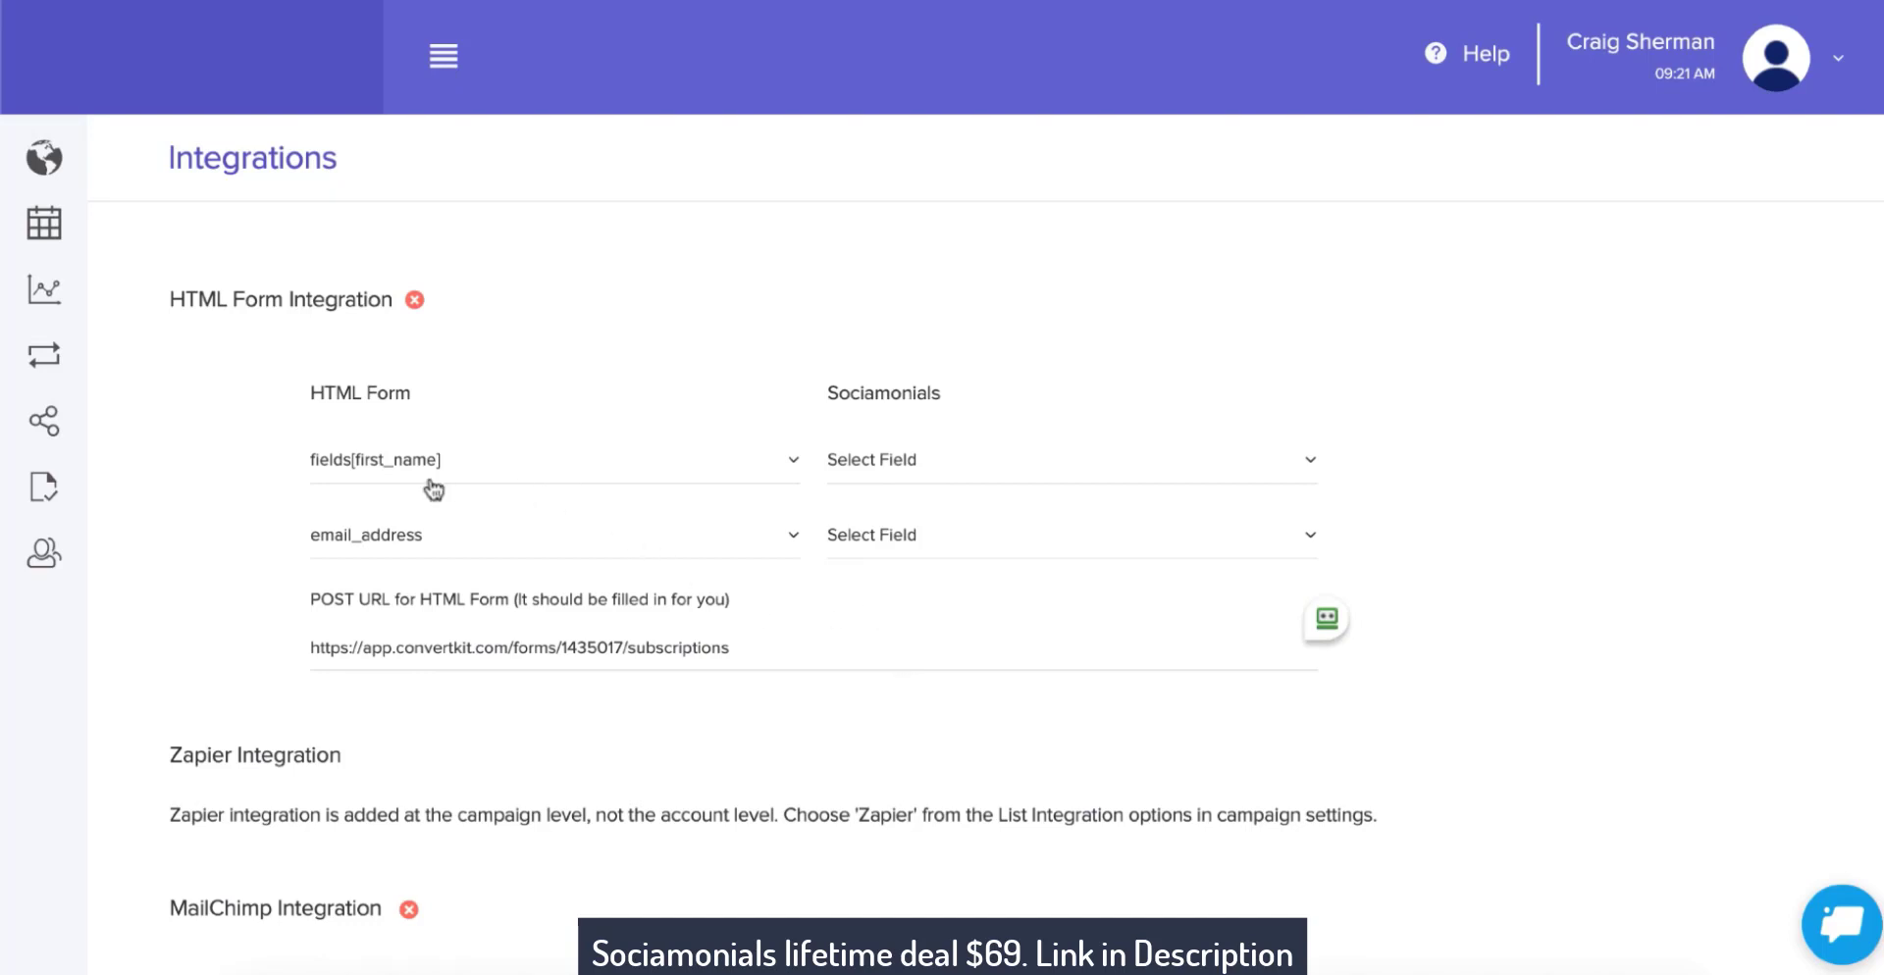
# - Assign First Name to fields[first_name] and Email to email_address in the Sociamonials dropdowns
pyautogui.click(937, 461)
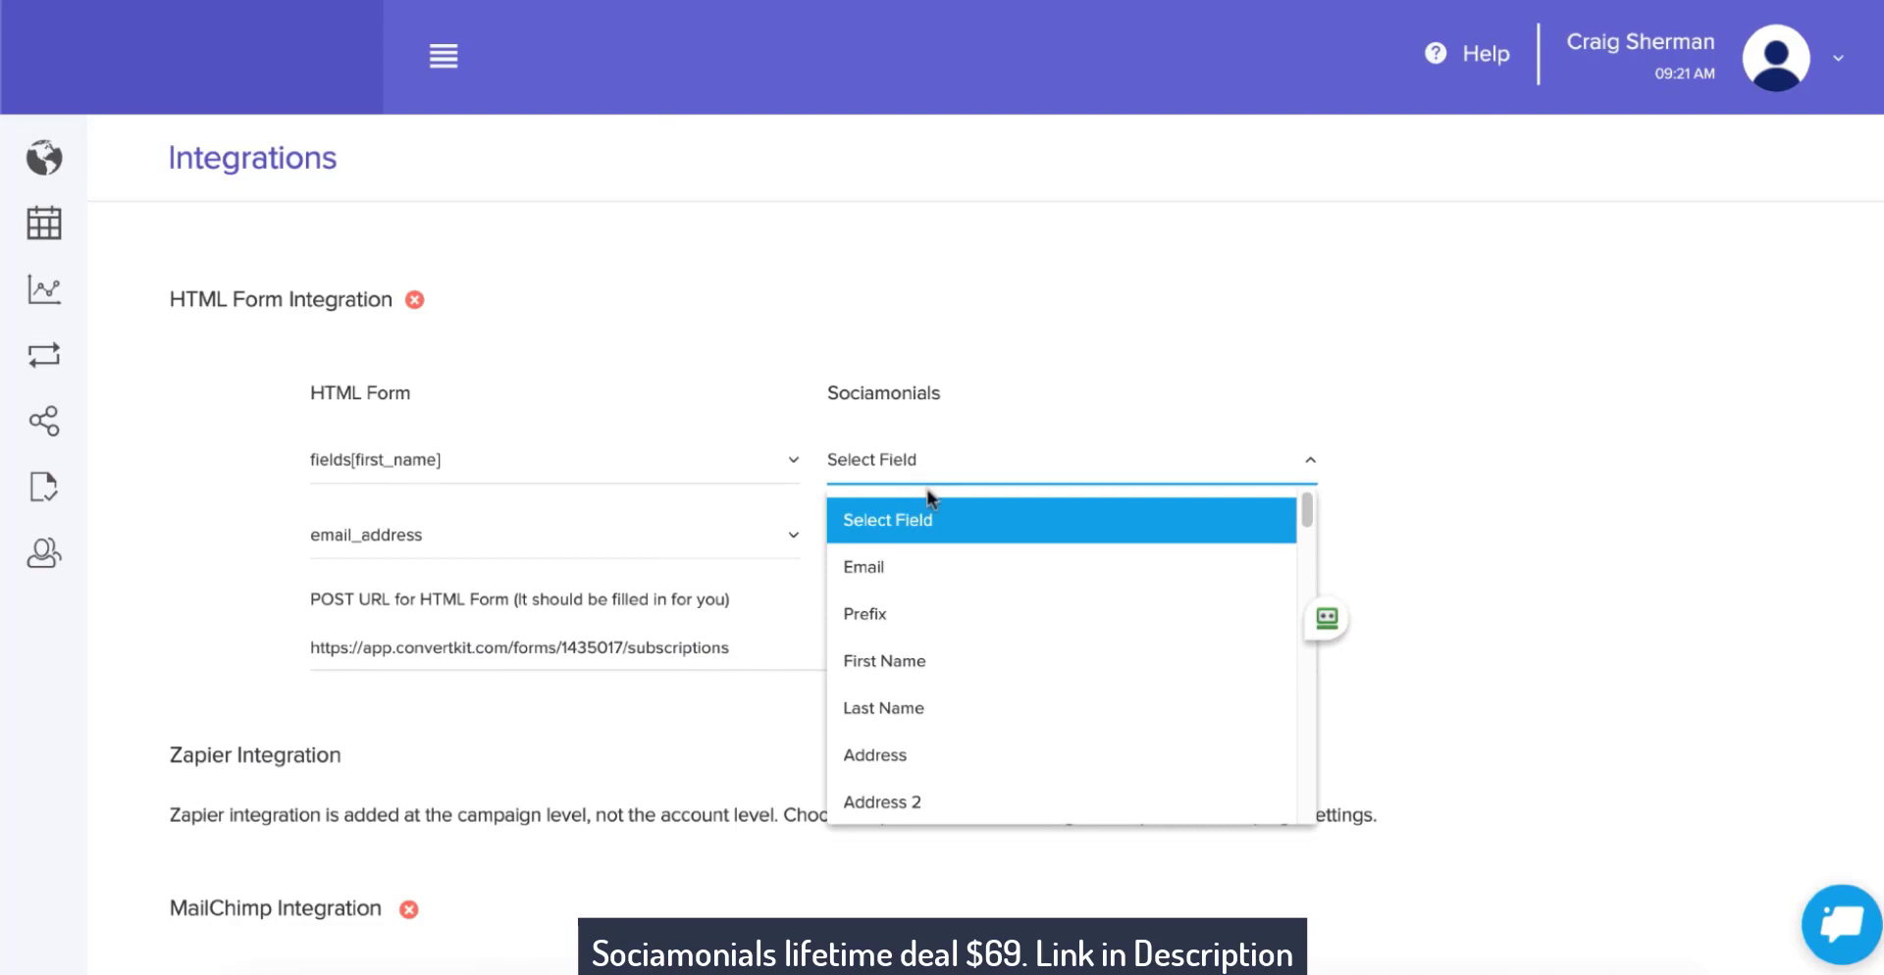
pyautogui.click(904, 671)
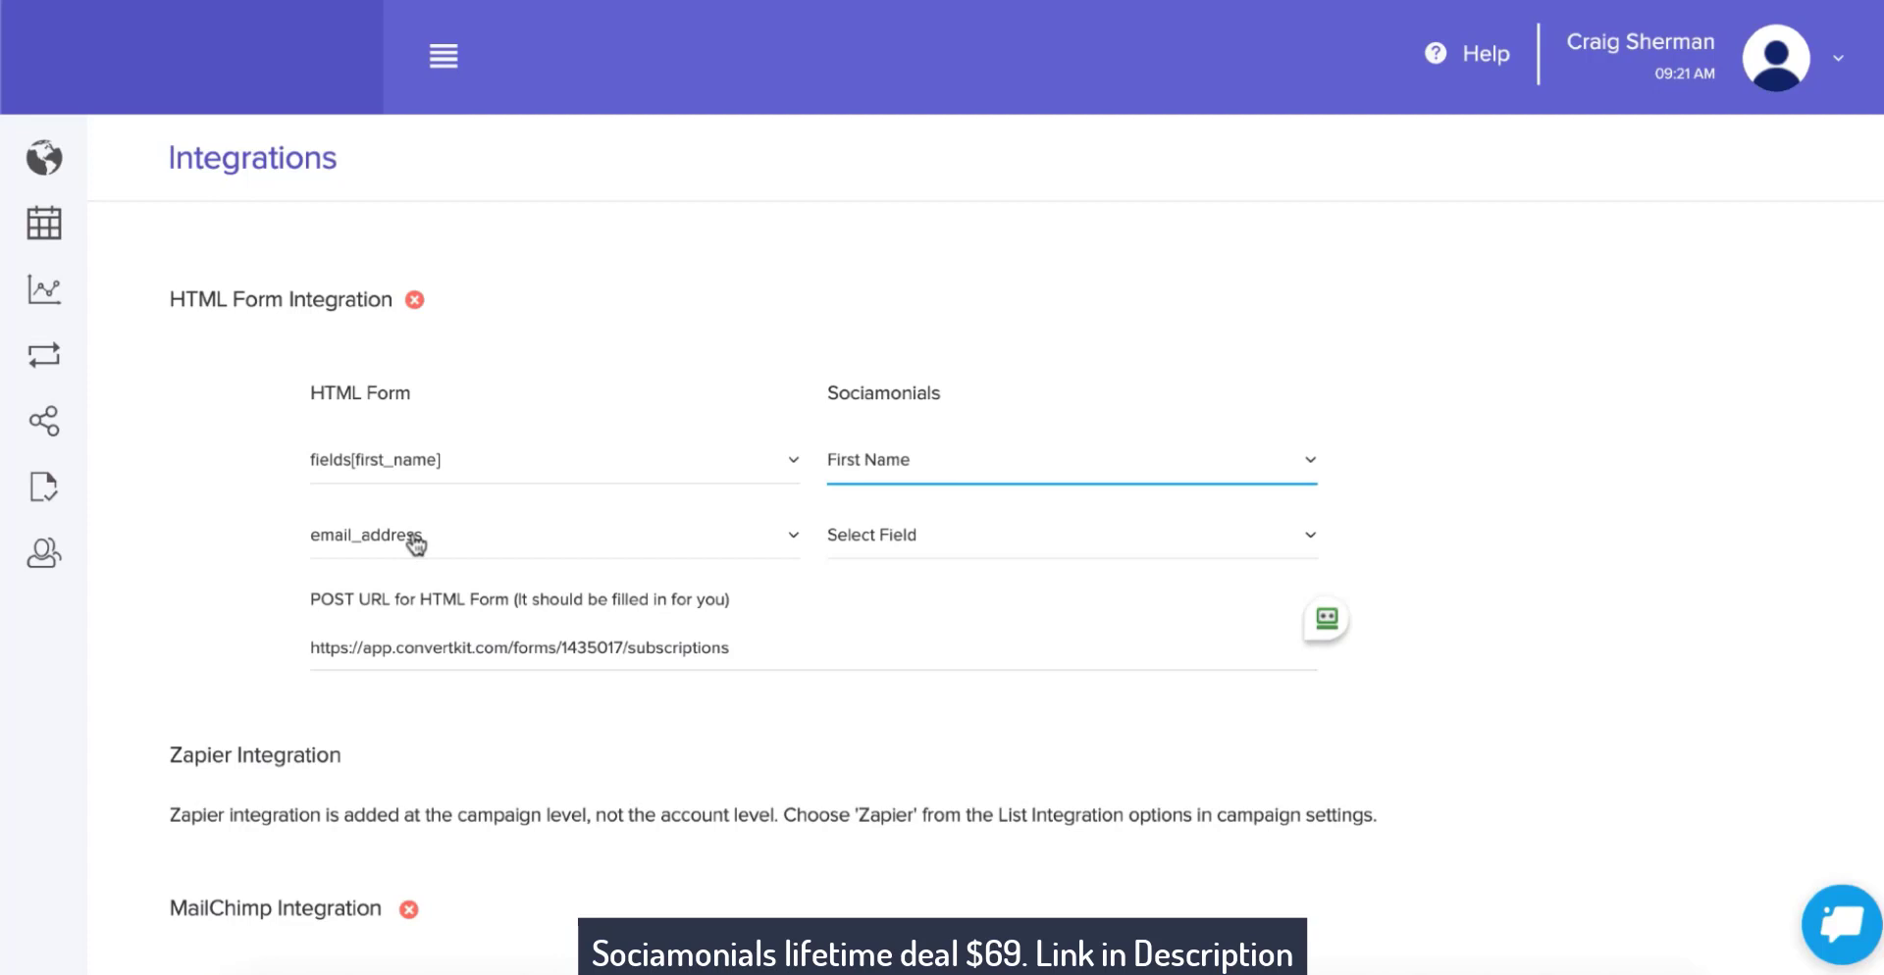
pyautogui.click(942, 542)
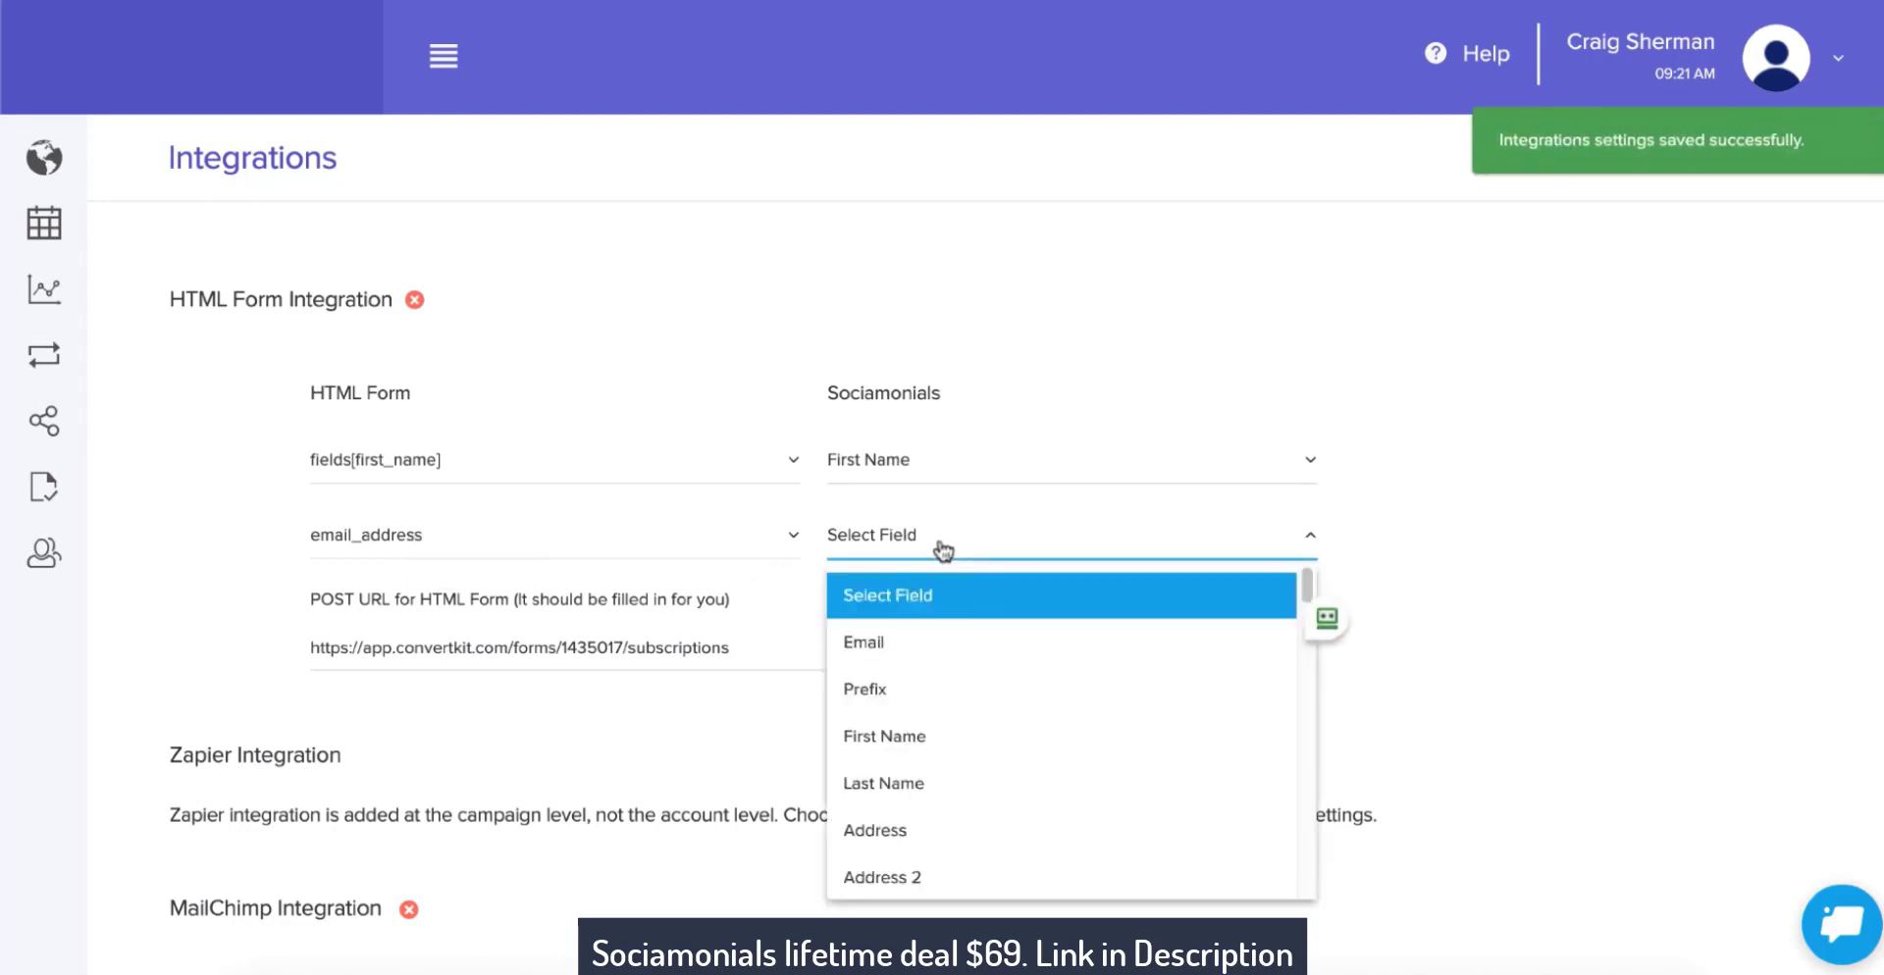
pyautogui.click(936, 646)
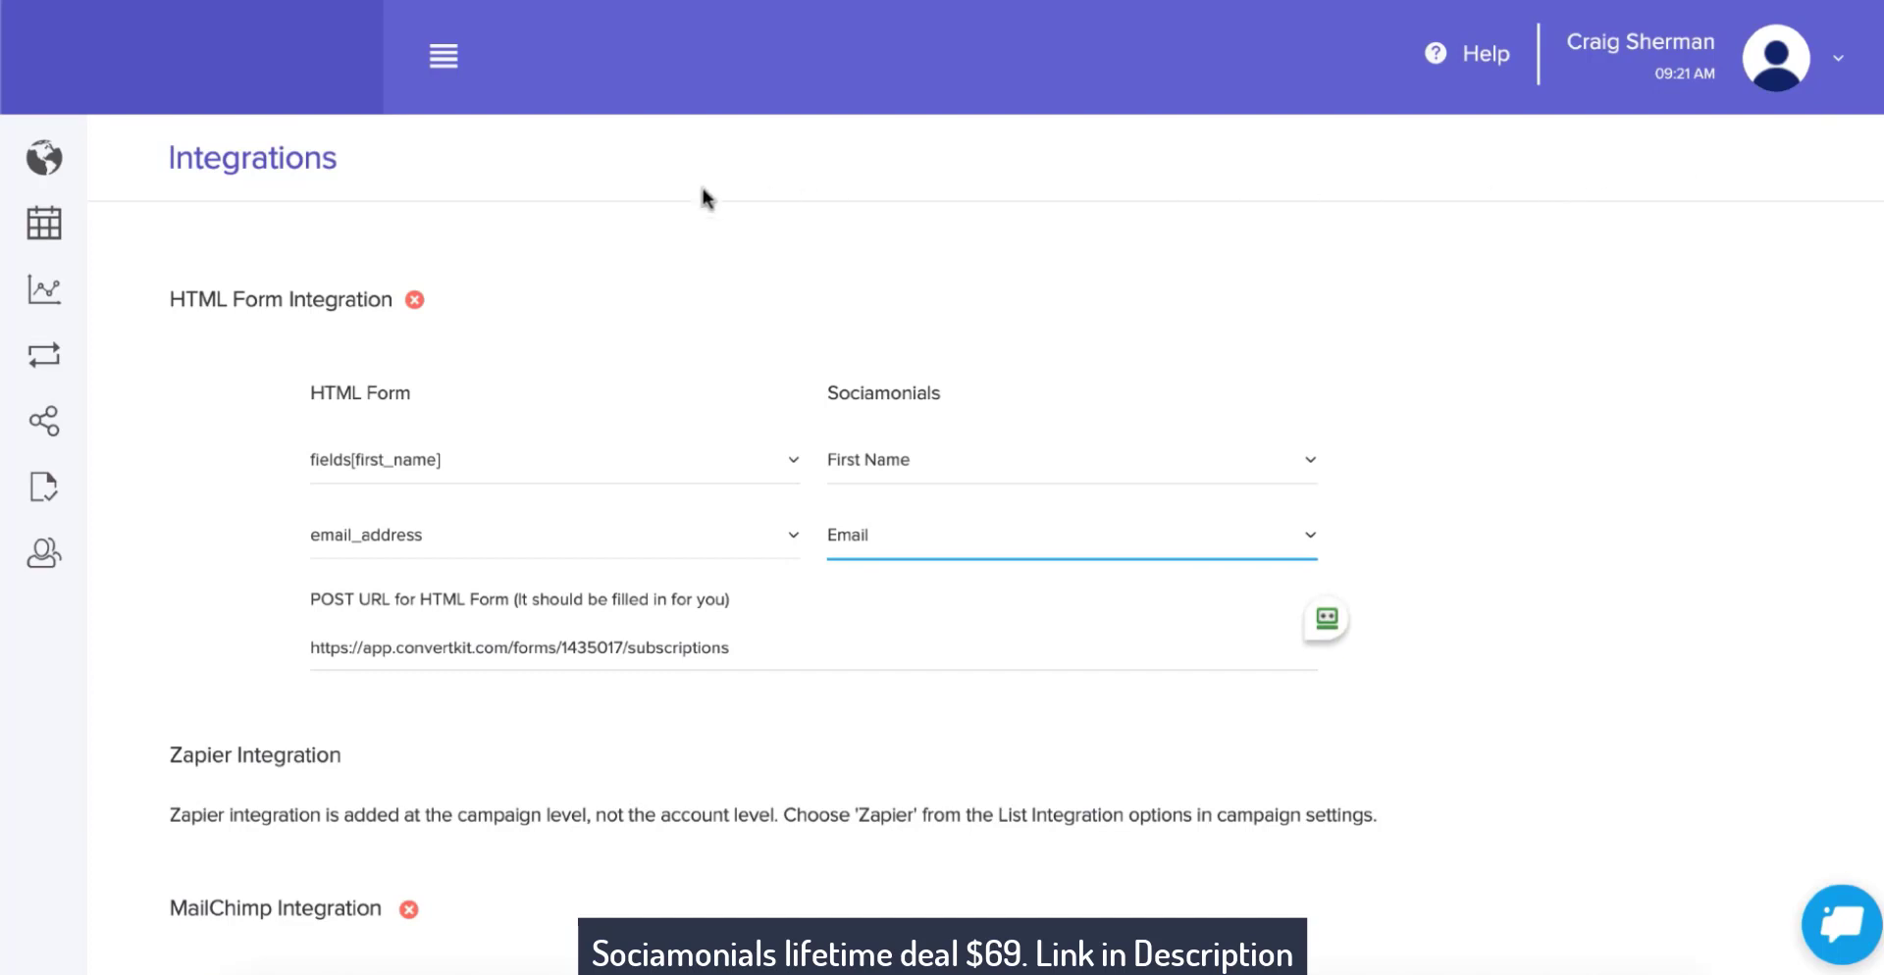
# - Open the 1 Reservation Form 34 campaign for editing from the Campaigns list
pyautogui.moveTo(59, 359)
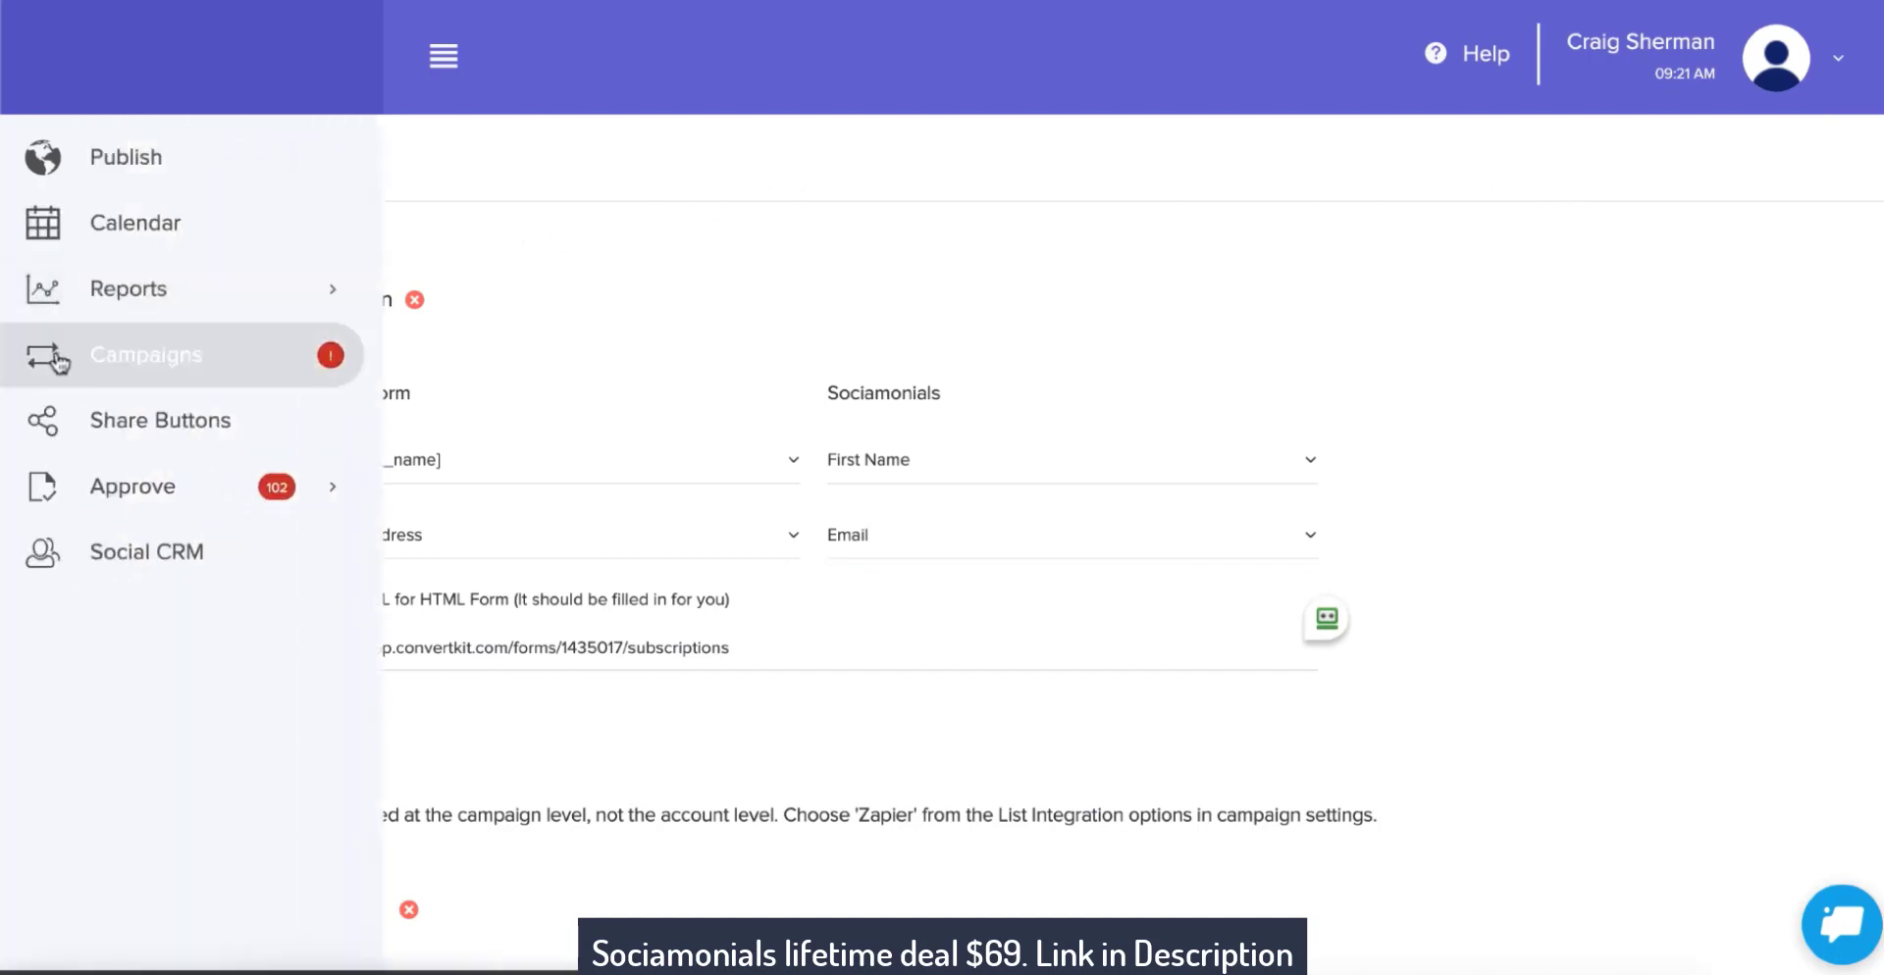
pyautogui.click(59, 359)
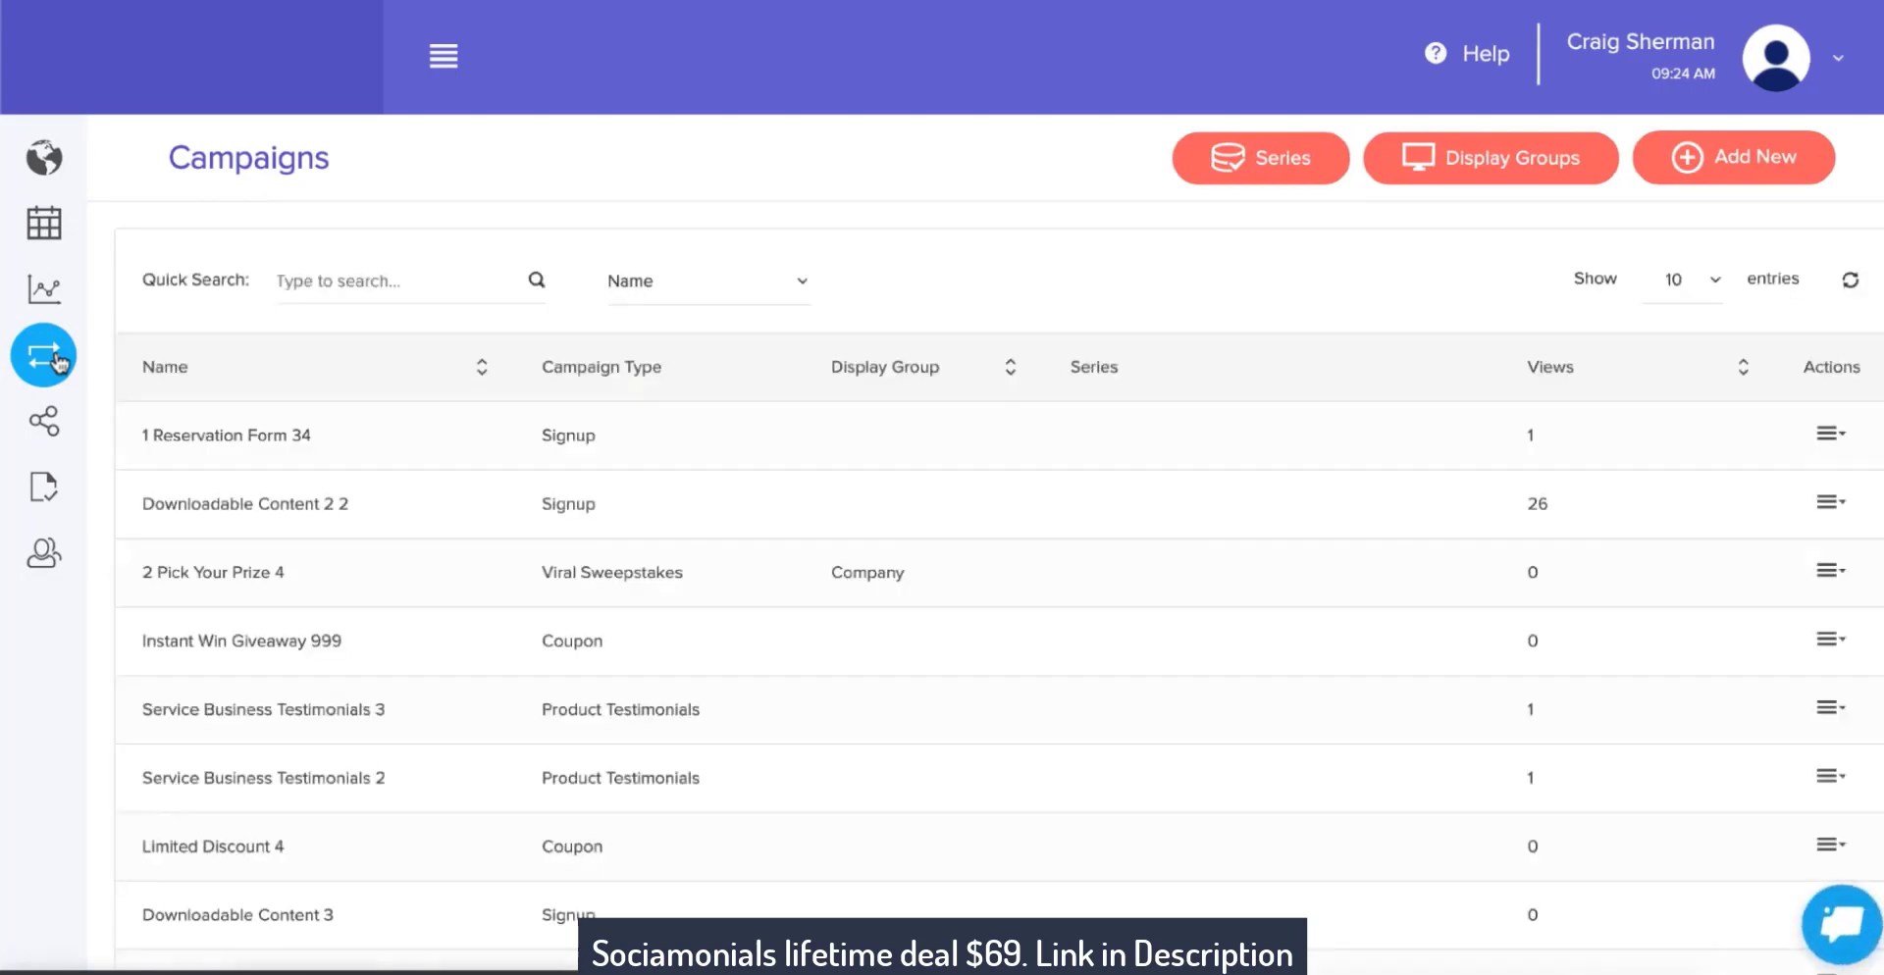
pyautogui.click(1831, 436)
pyautogui.click(1682, 653)
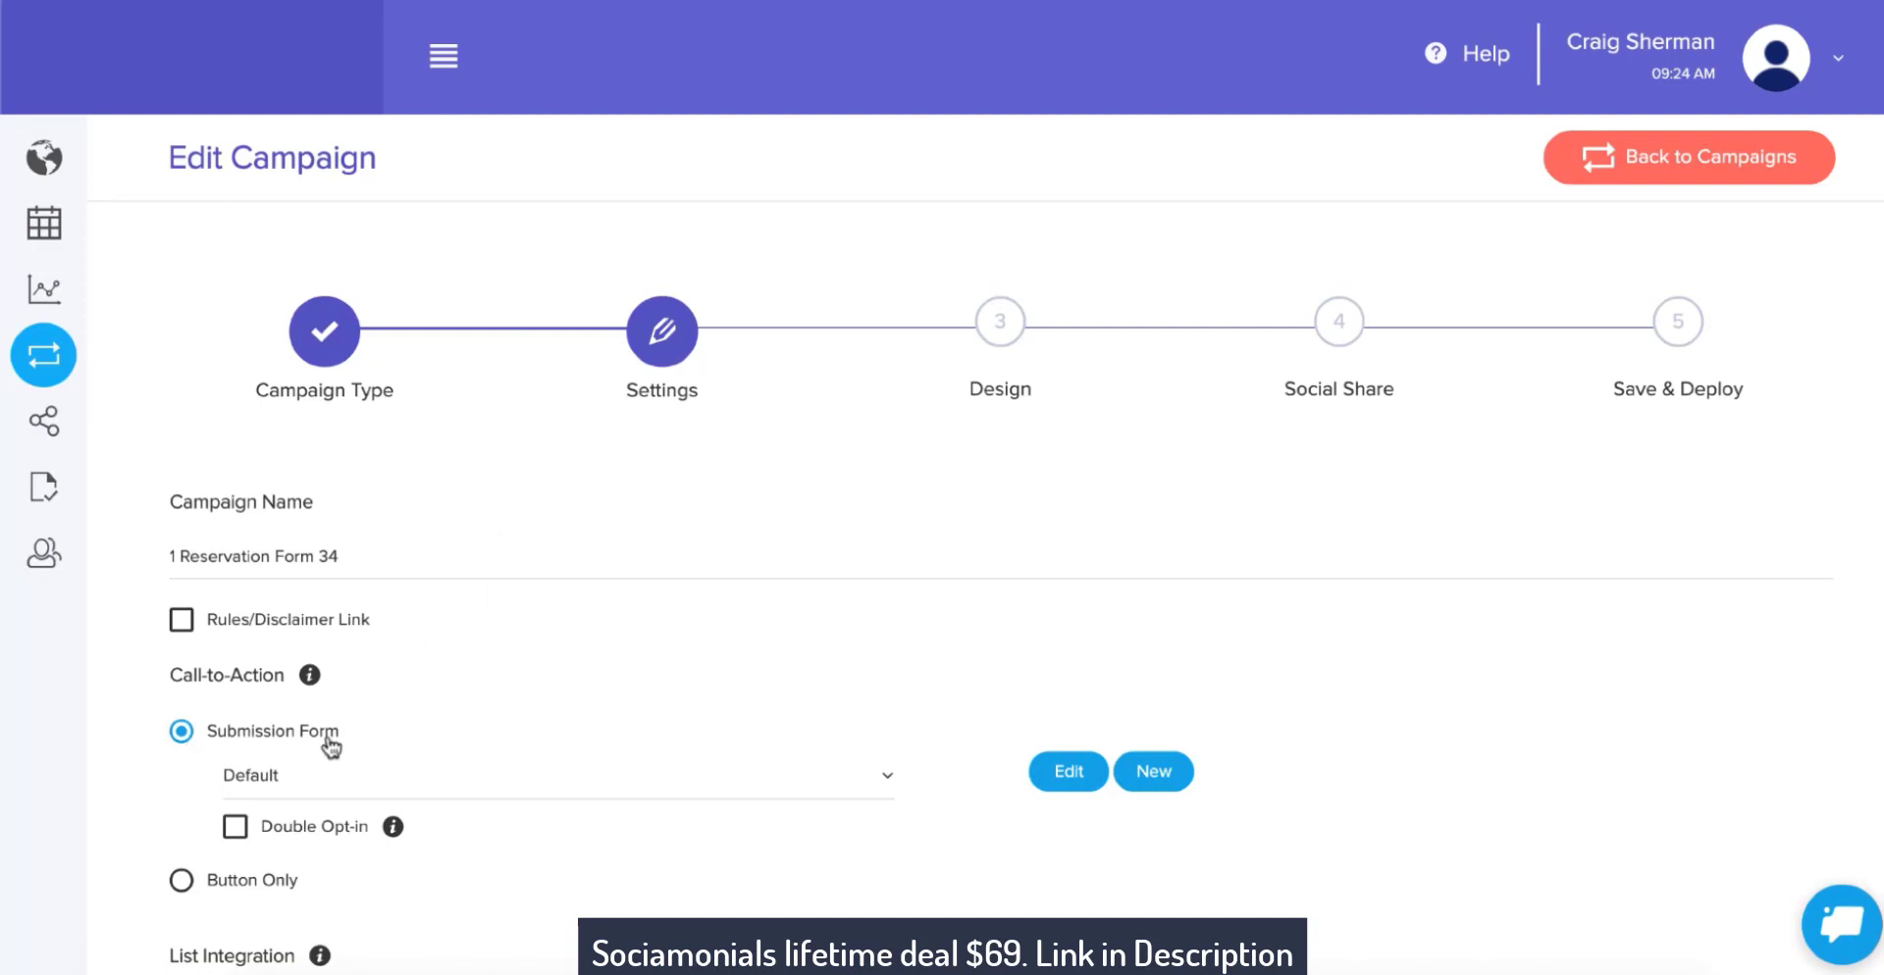
# - Set the campaign's List Integration to HTML Form and apply the change
pyautogui.scroll(-2, 330, 747)
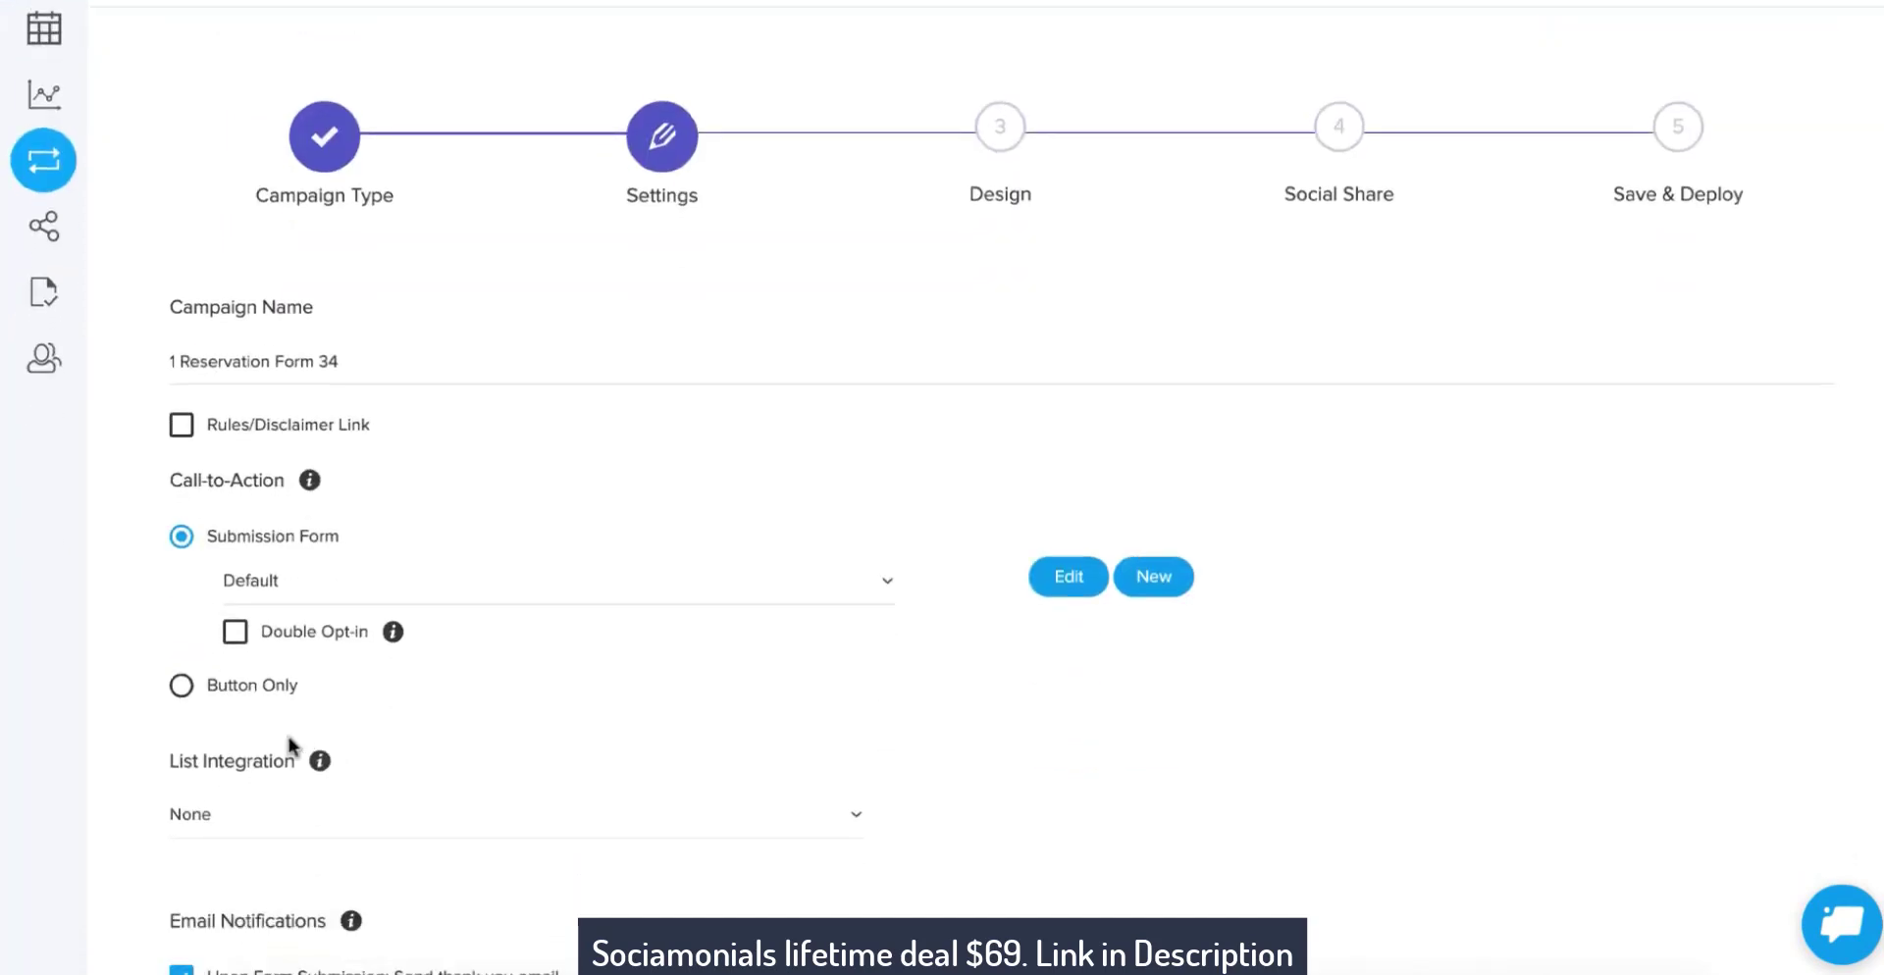
pyautogui.click(267, 821)
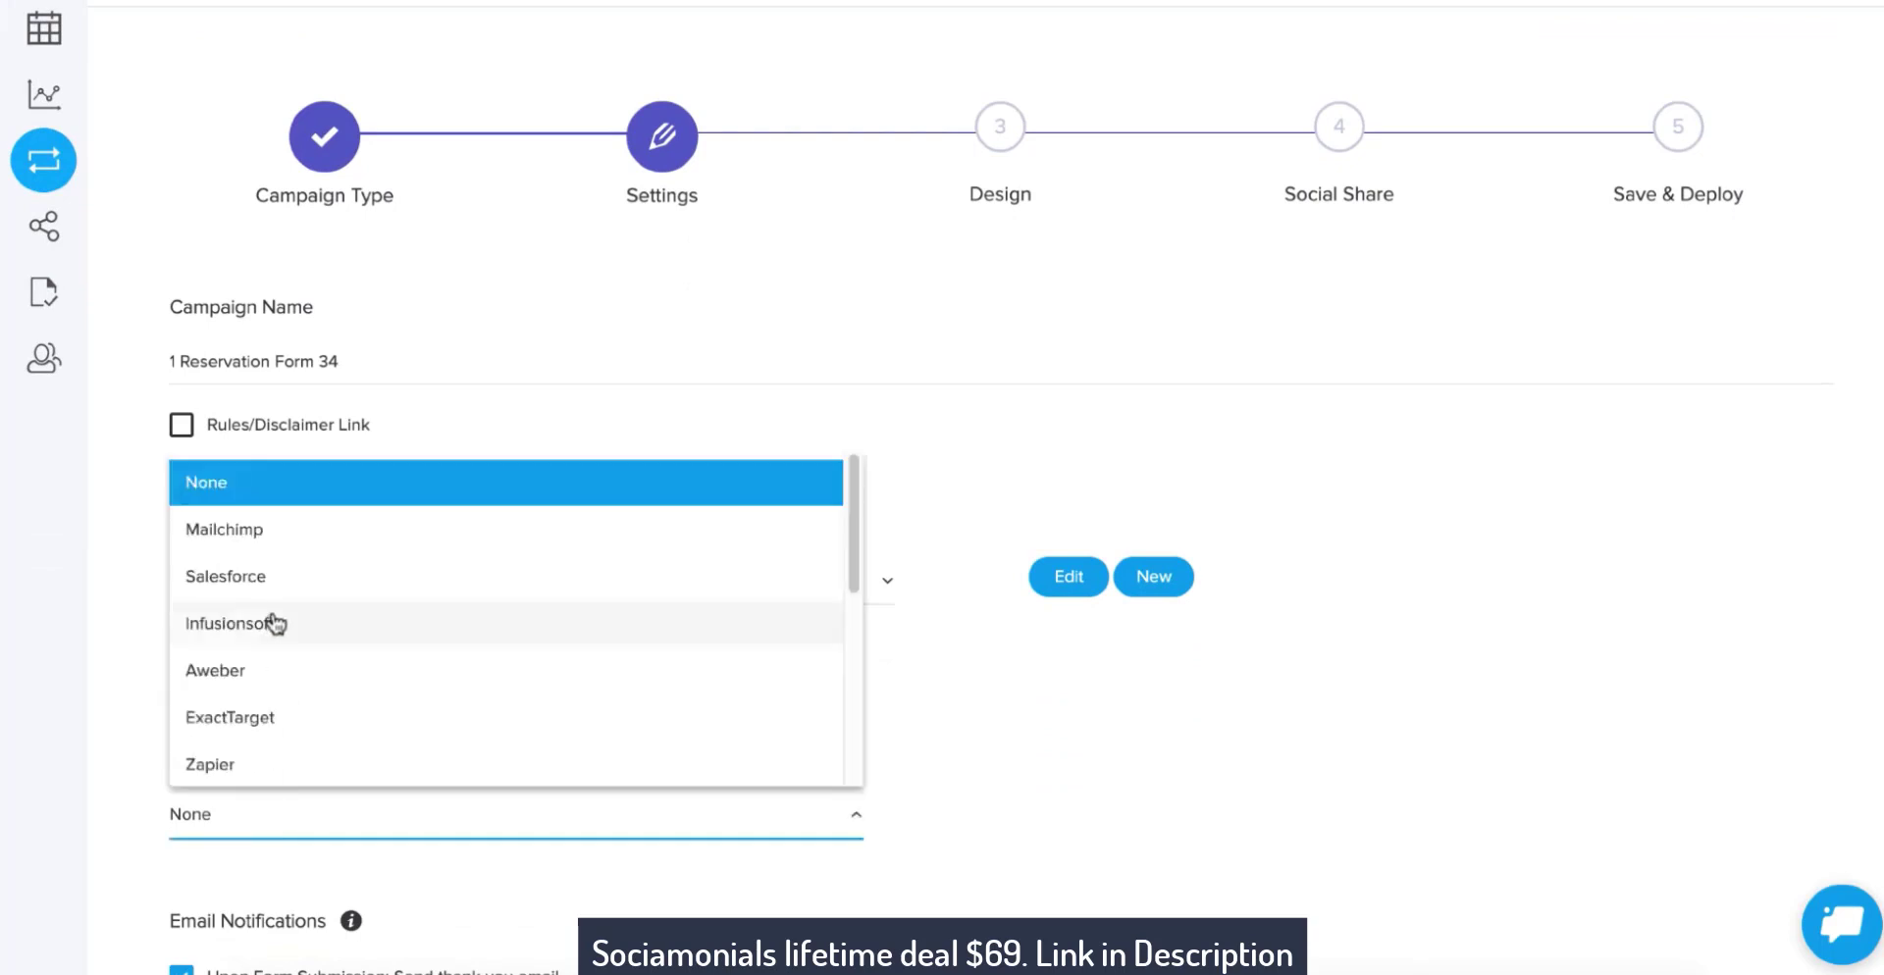
pyautogui.scroll(-5, 269, 628)
pyautogui.click(257, 752)
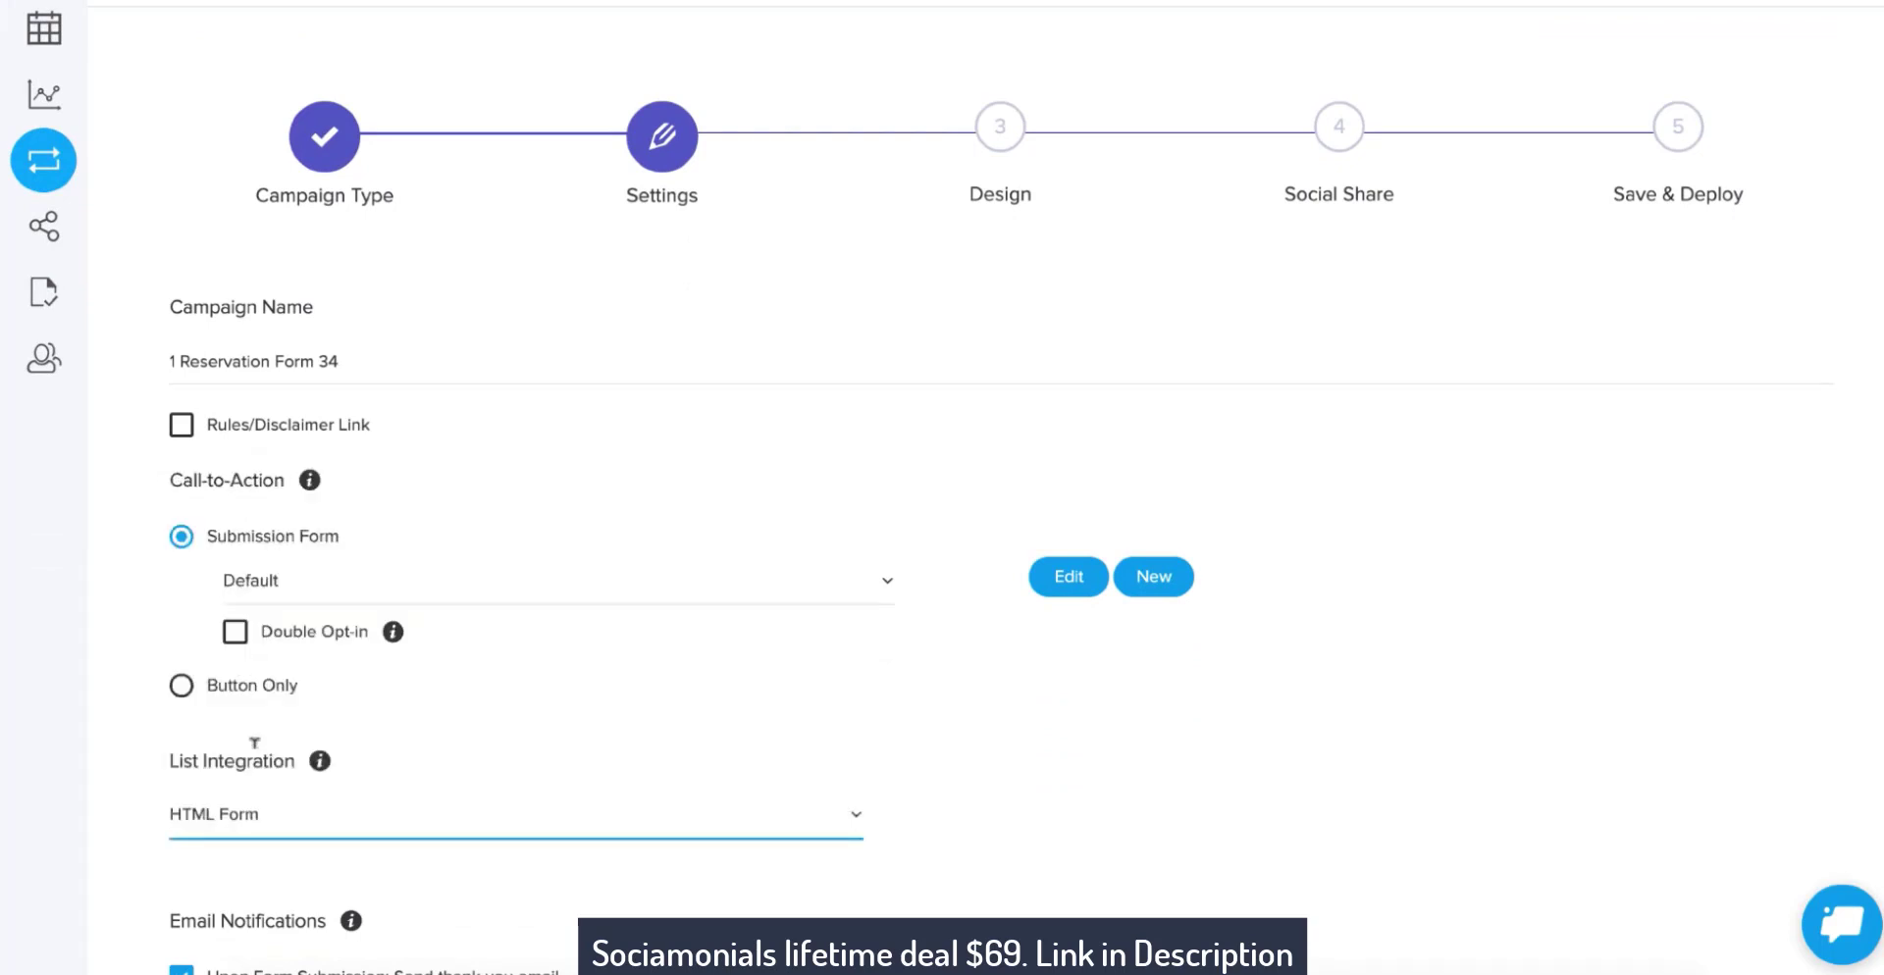
pyautogui.click(1232, 756)
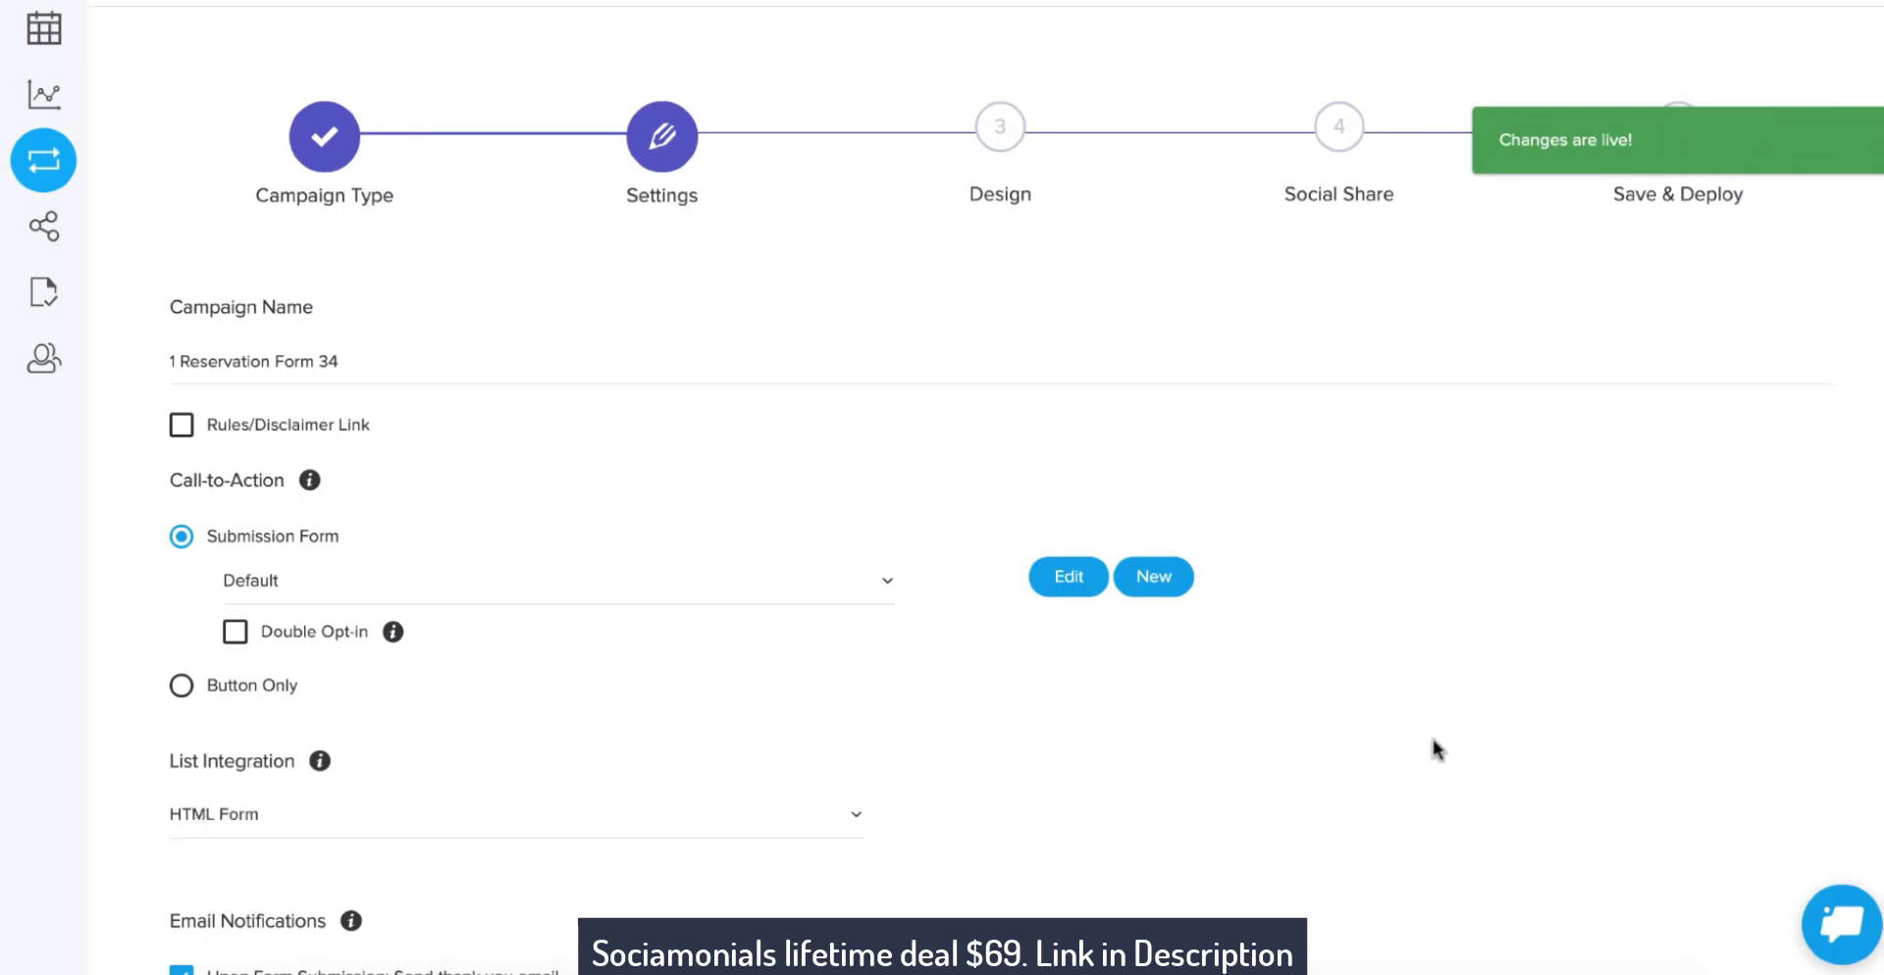
pyautogui.scroll(1, 1438, 748)
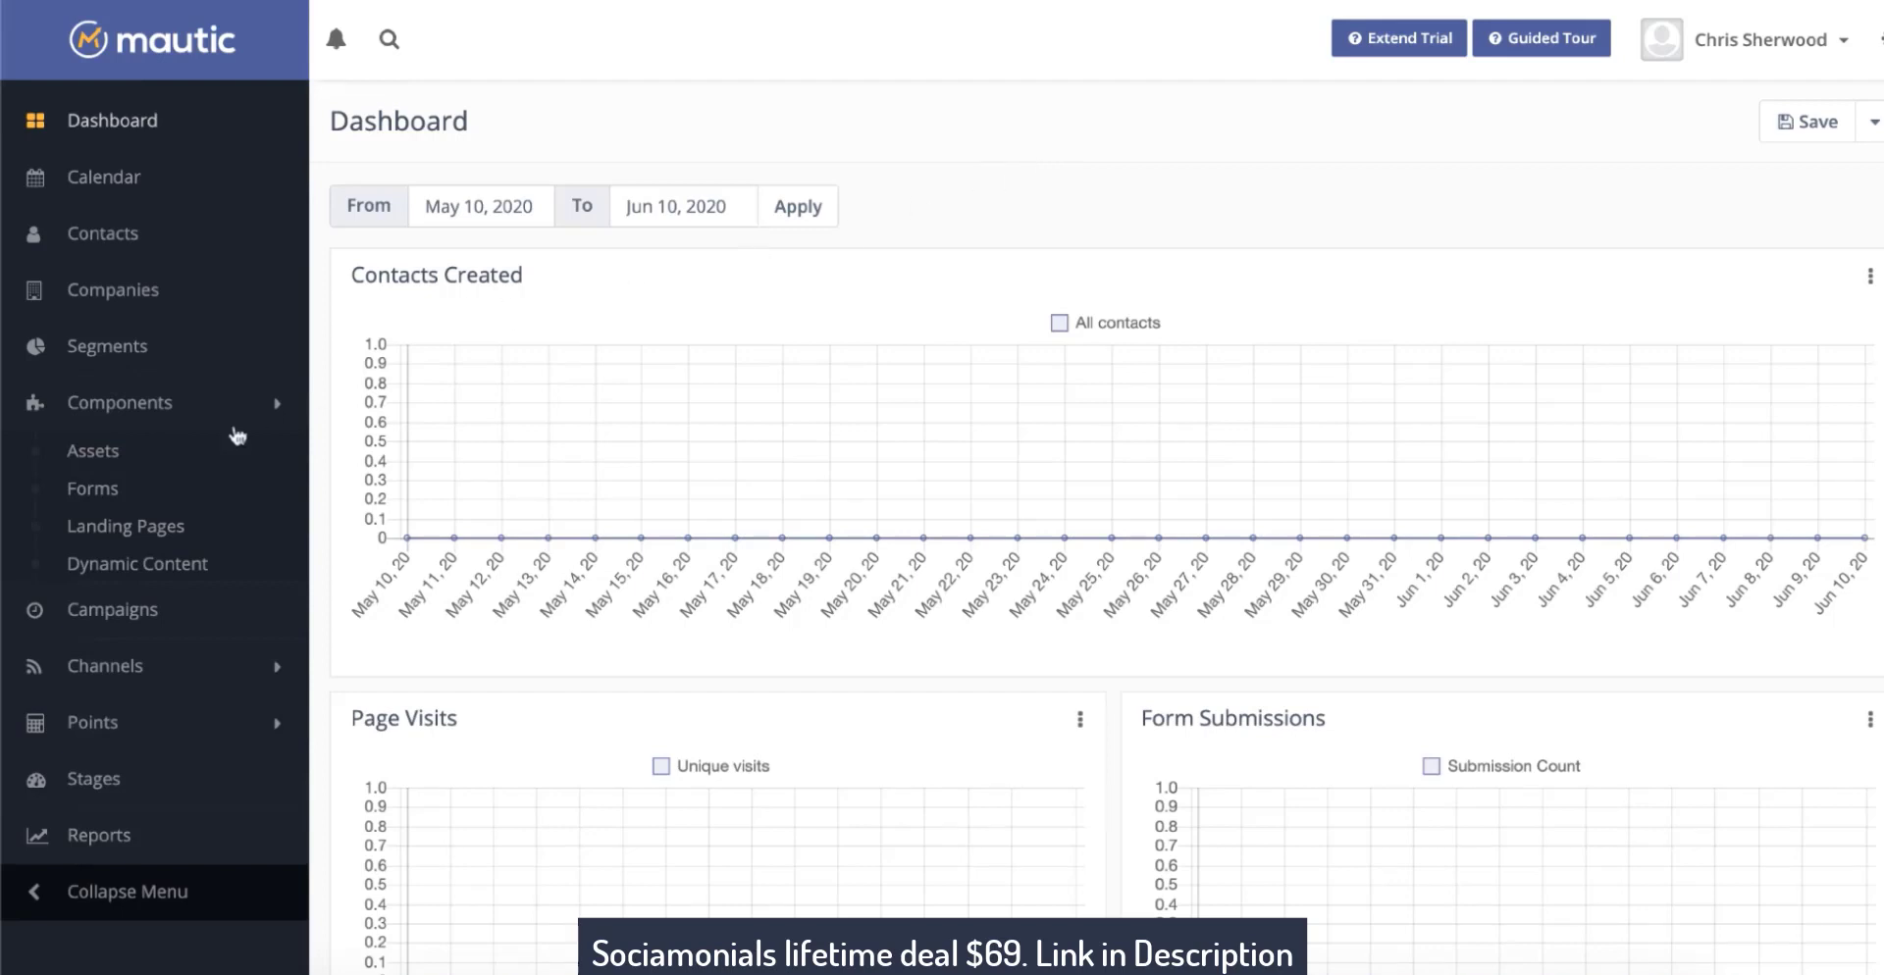
# - Open the [B2B] Webinar Signup page from Mautic's Landing Pages list
pyautogui.click(103, 530)
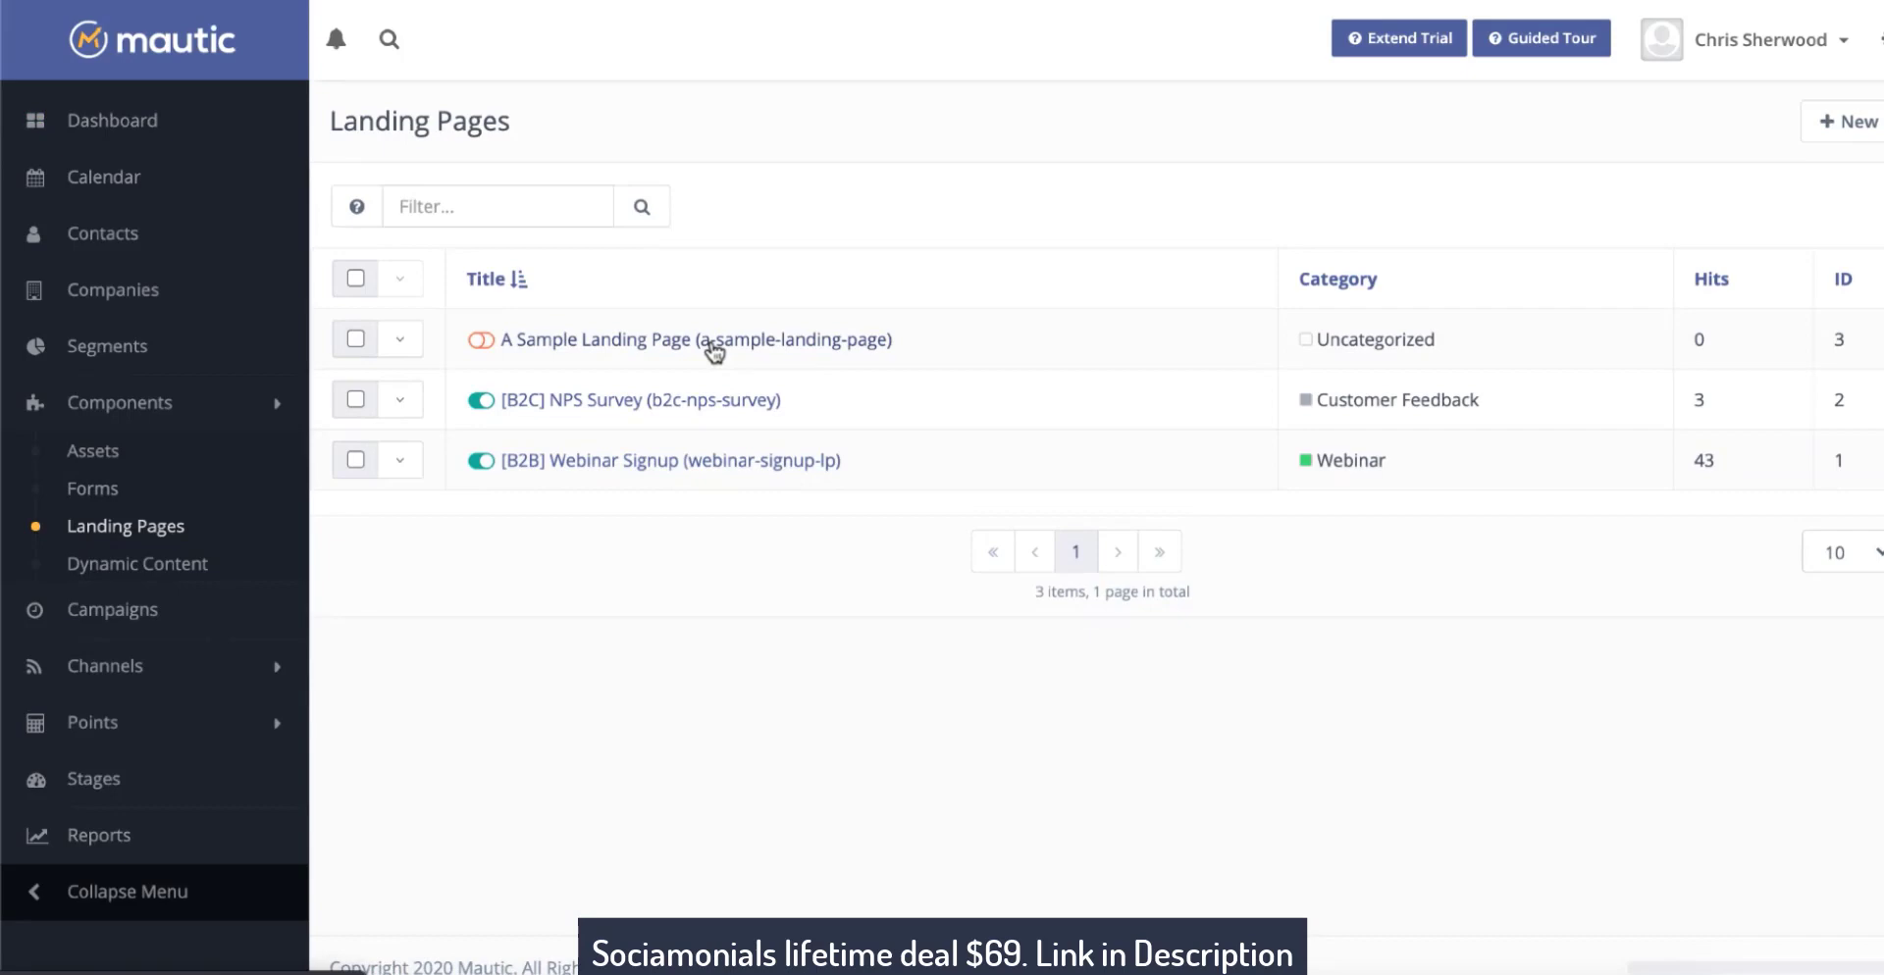
pyautogui.click(666, 467)
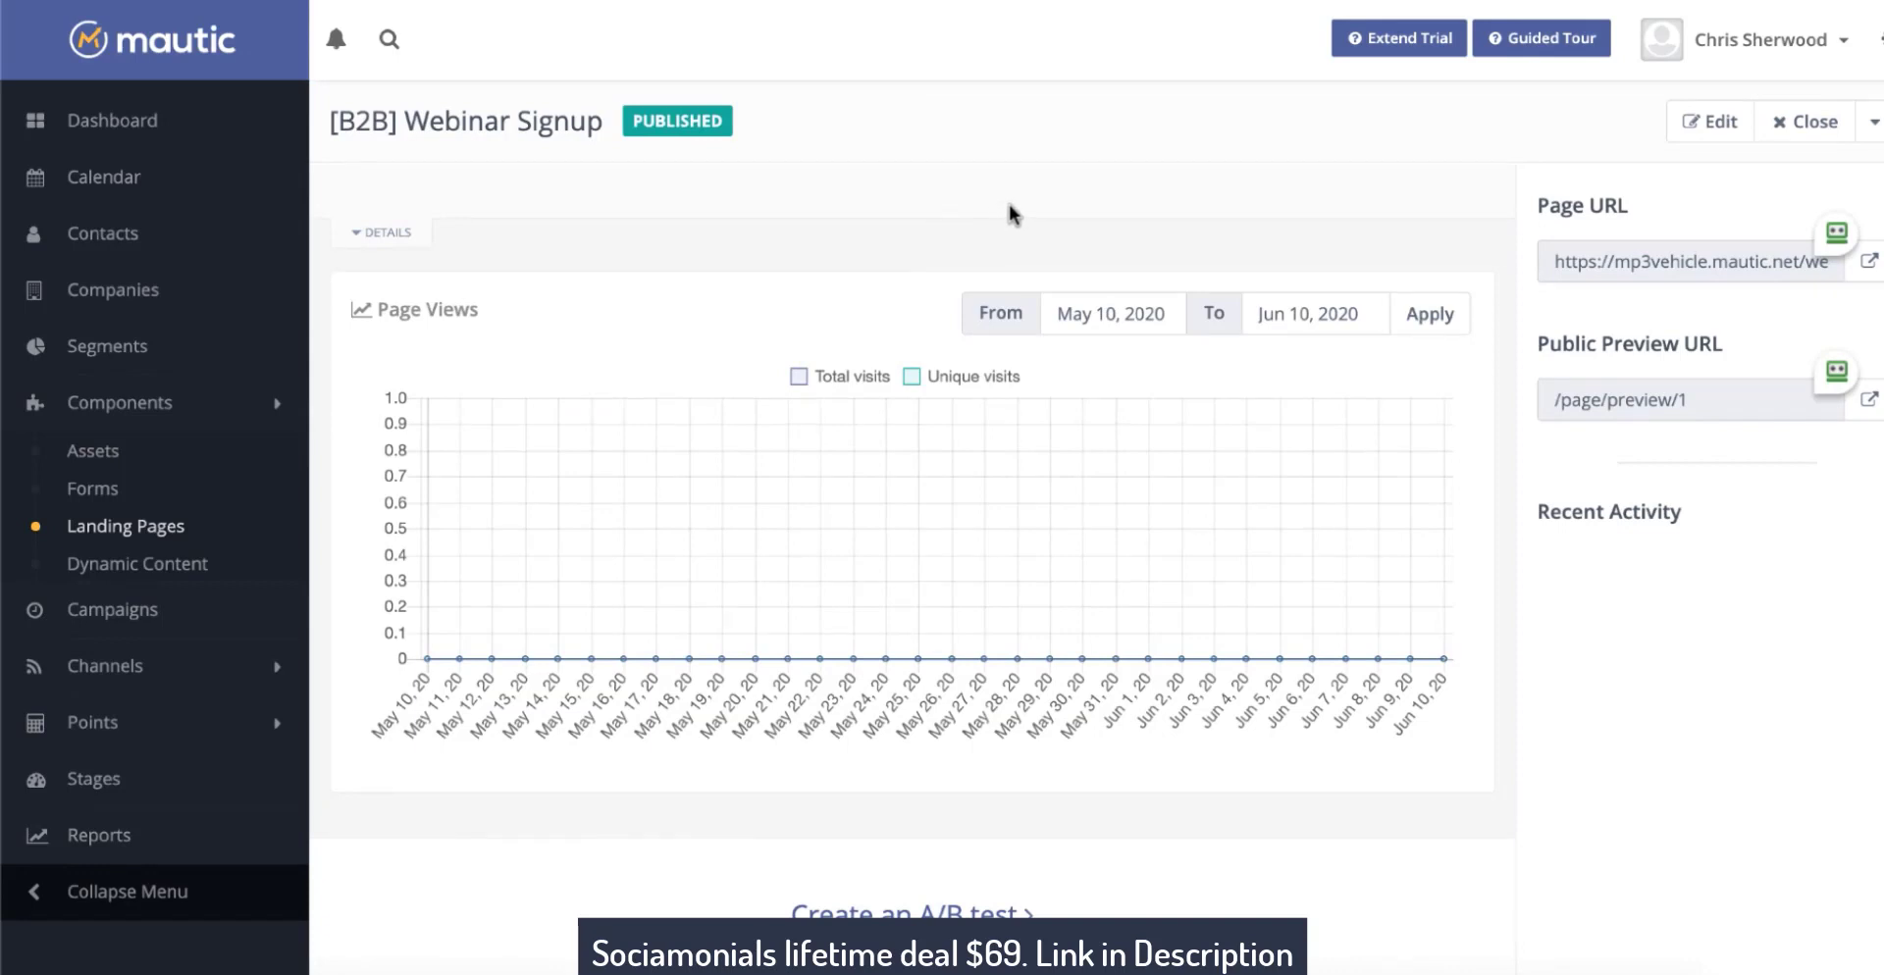
# - View the live Webinar Signup page's source and search it for <form
pyautogui.click(1870, 258)
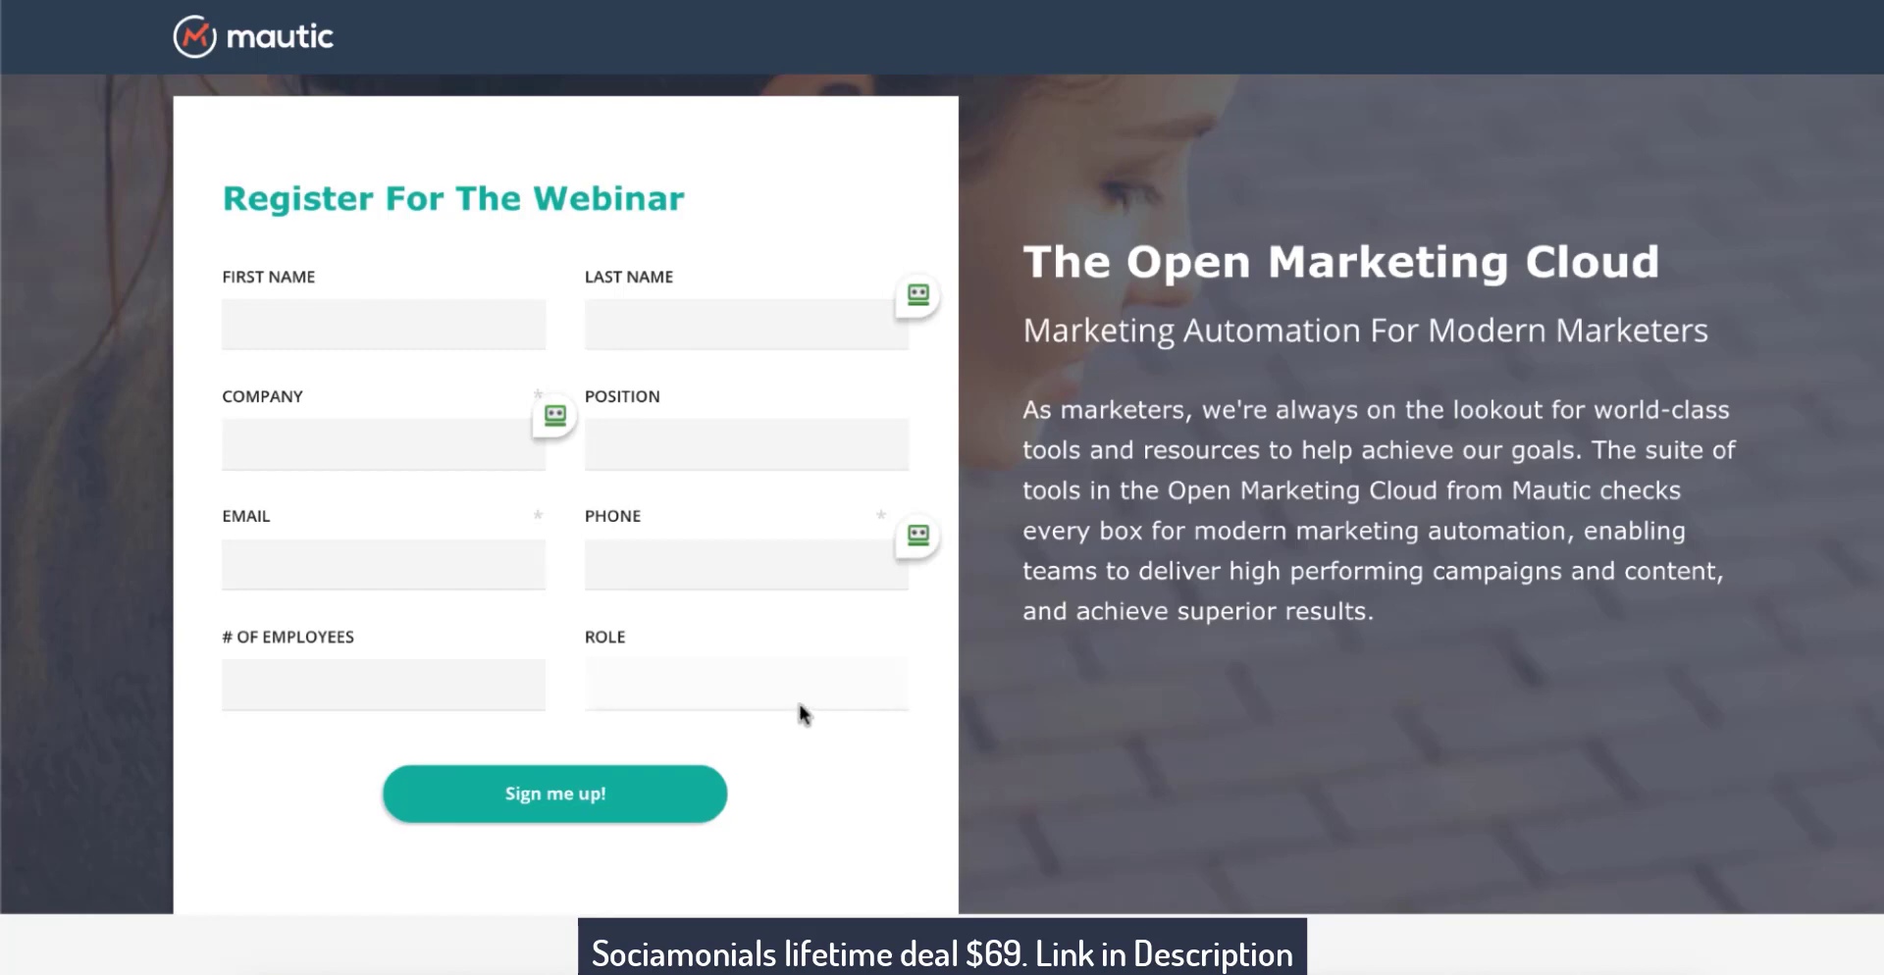
pyautogui.rightClick(870, 183)
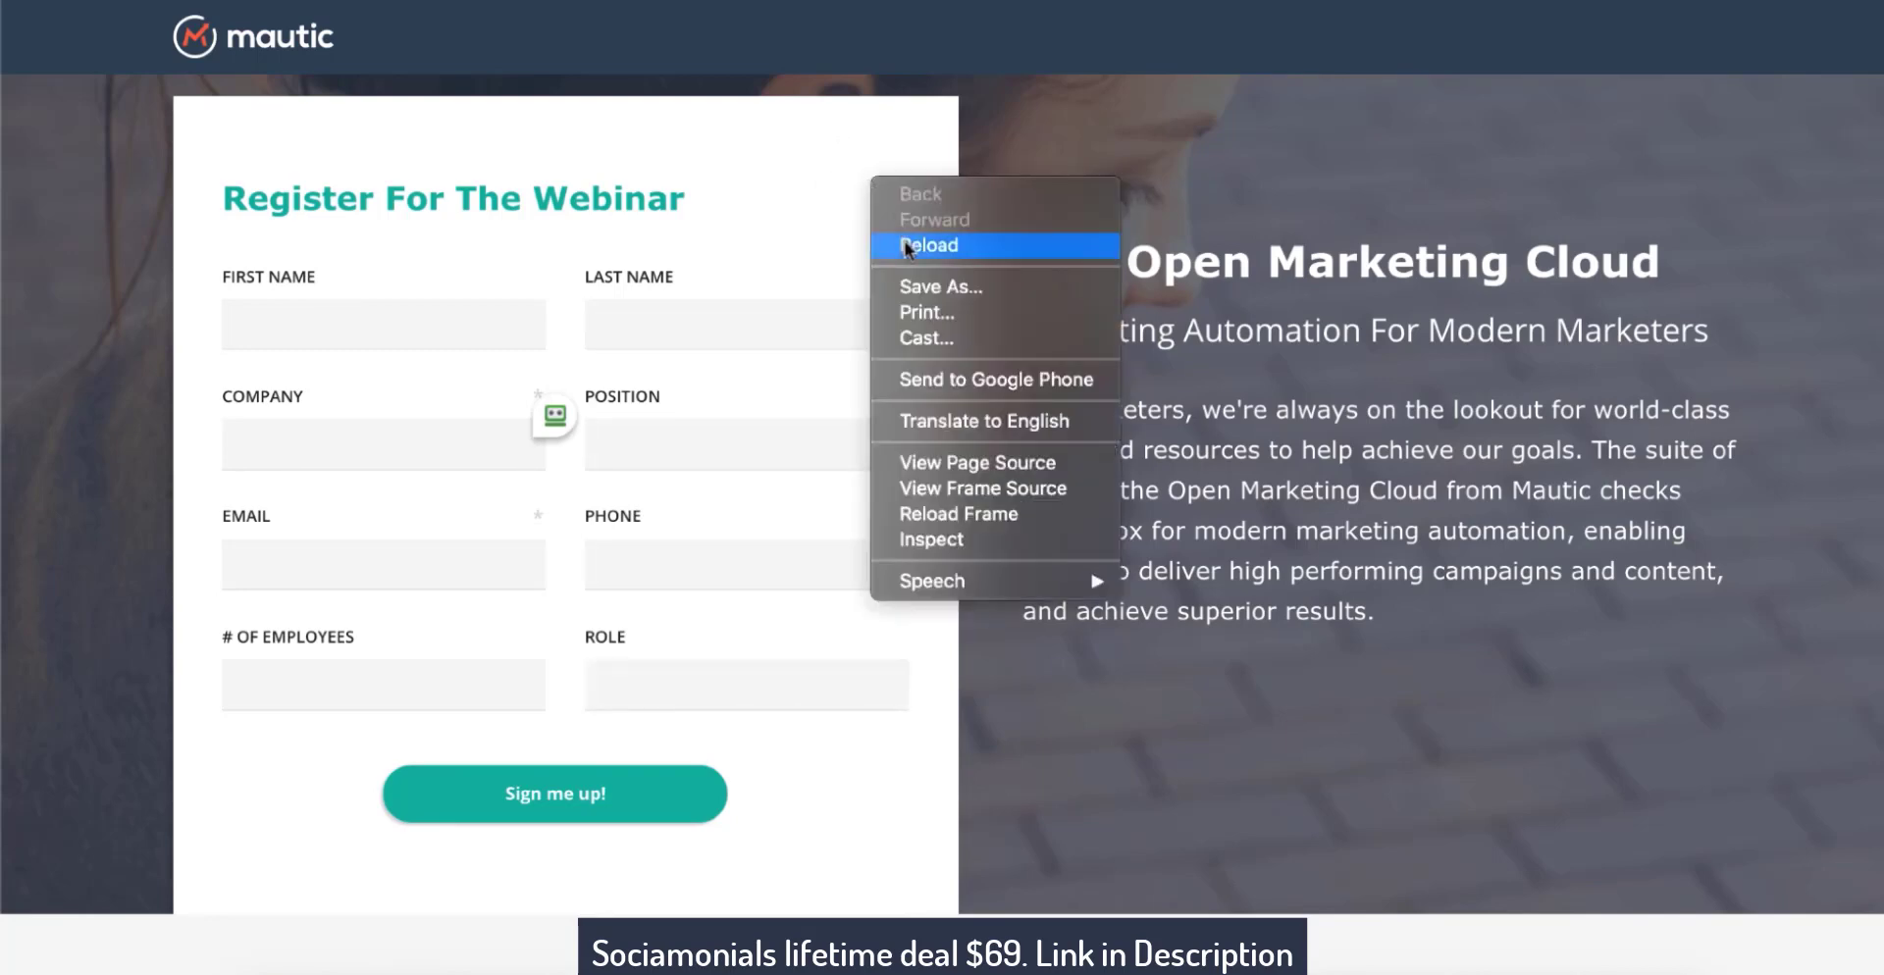
pyautogui.click(926, 462)
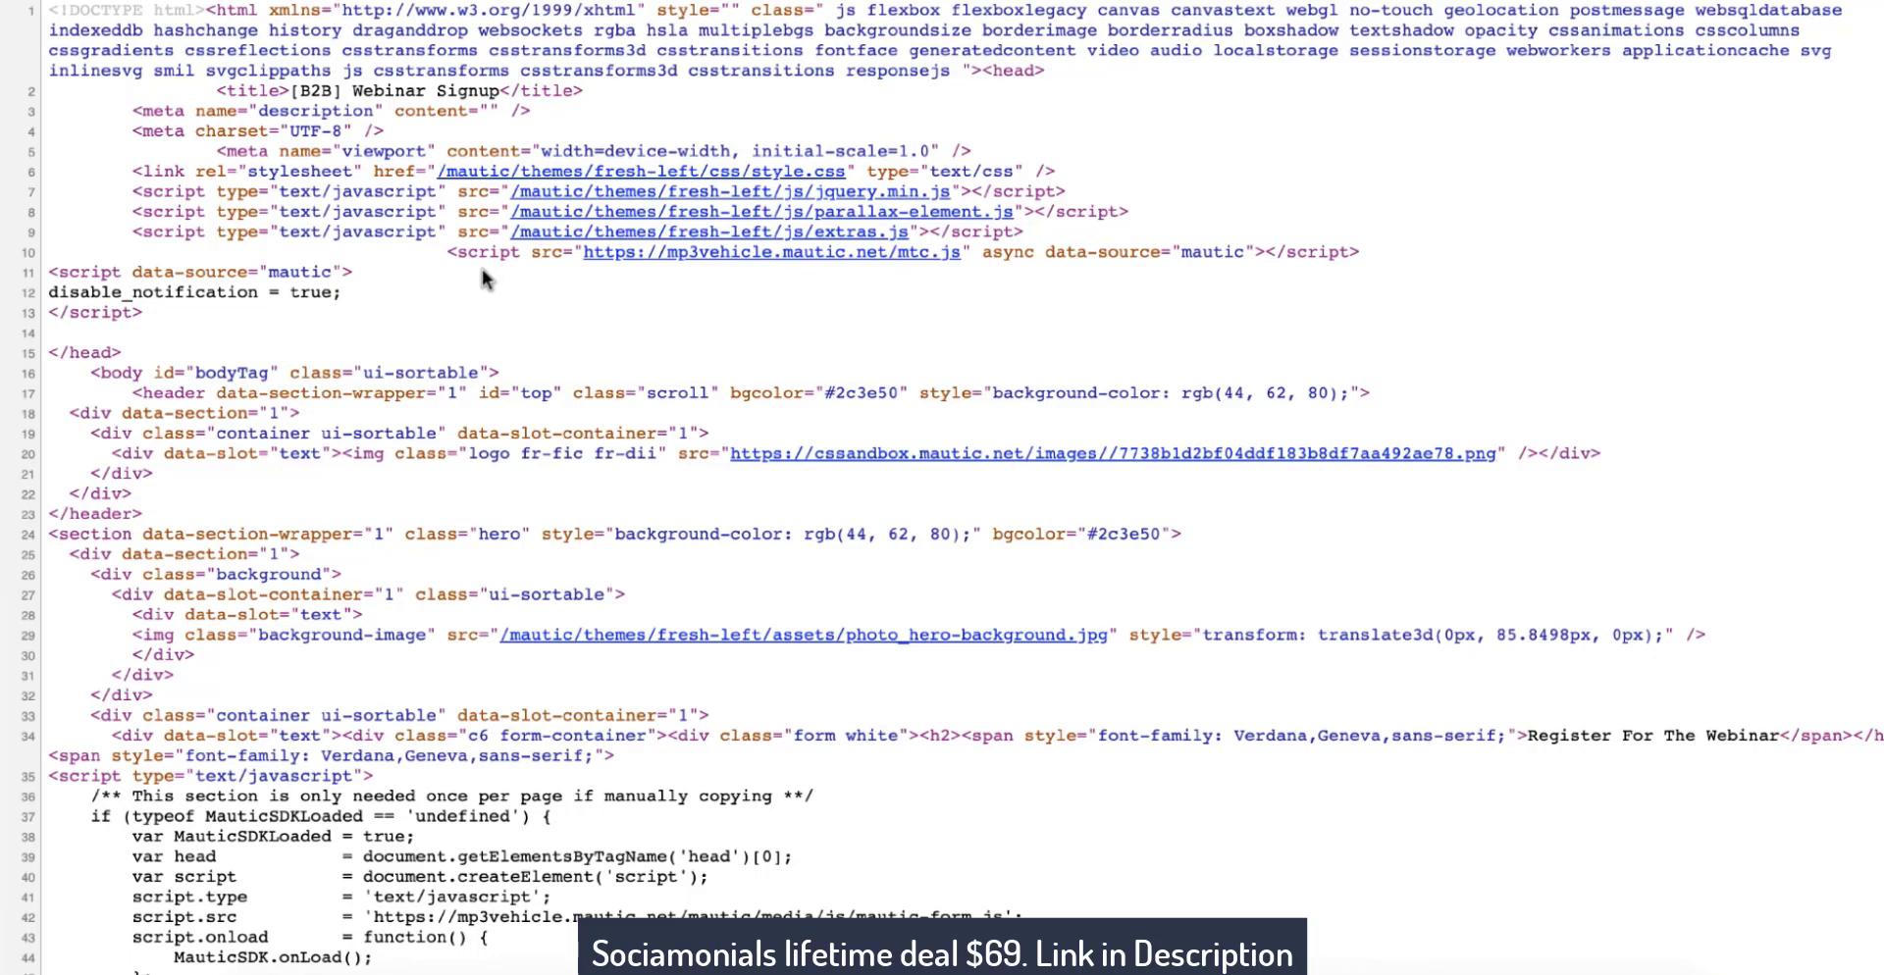
pyautogui.hotkey('ctrl', 'f')
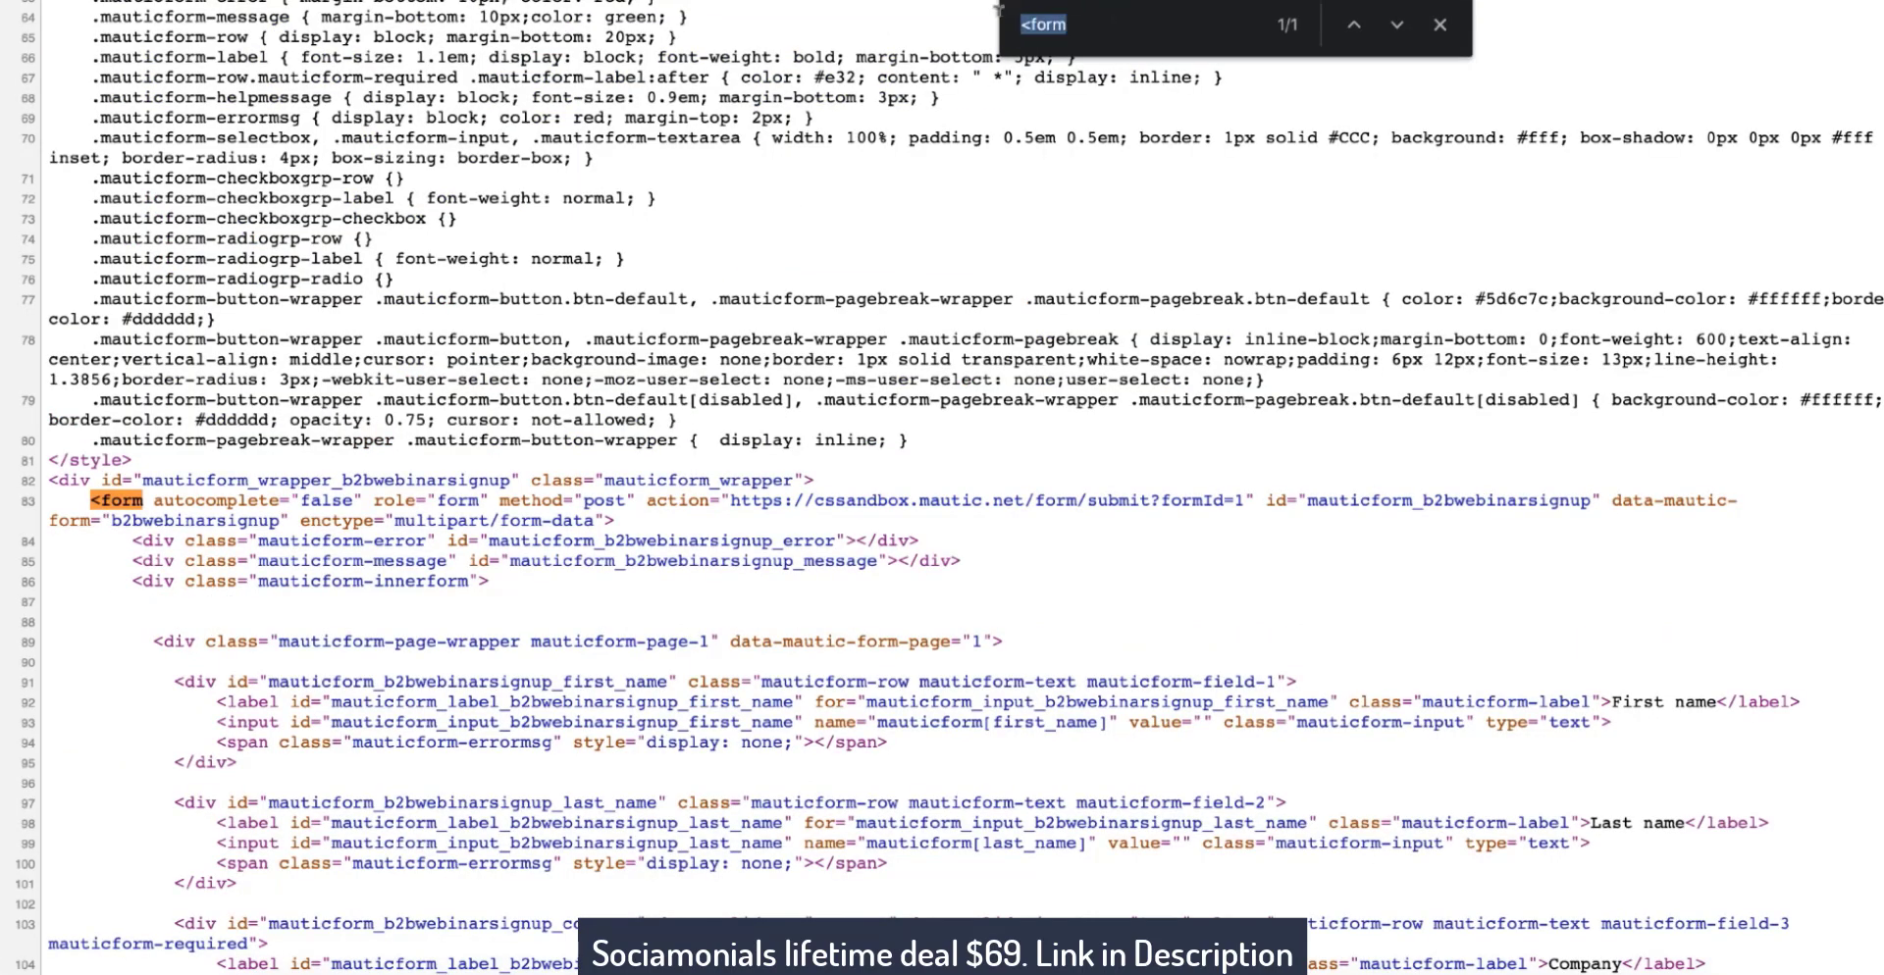
pyautogui.write('<')
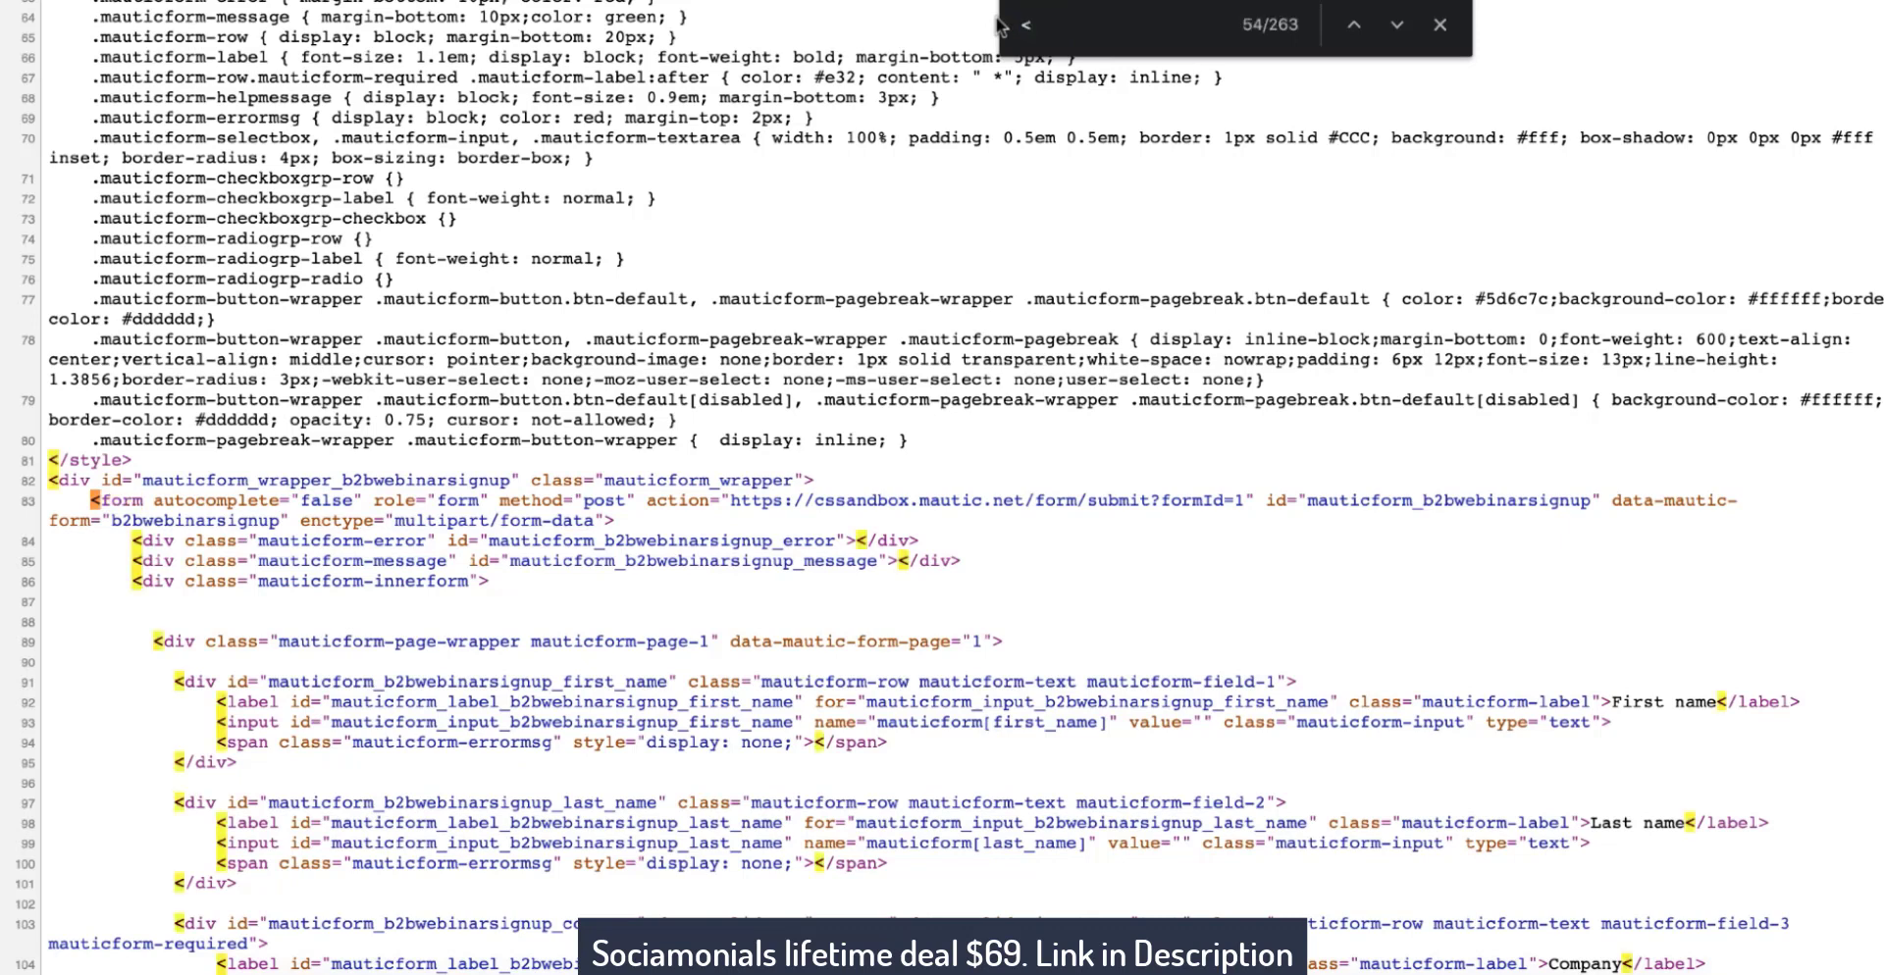
pyautogui.write('form')
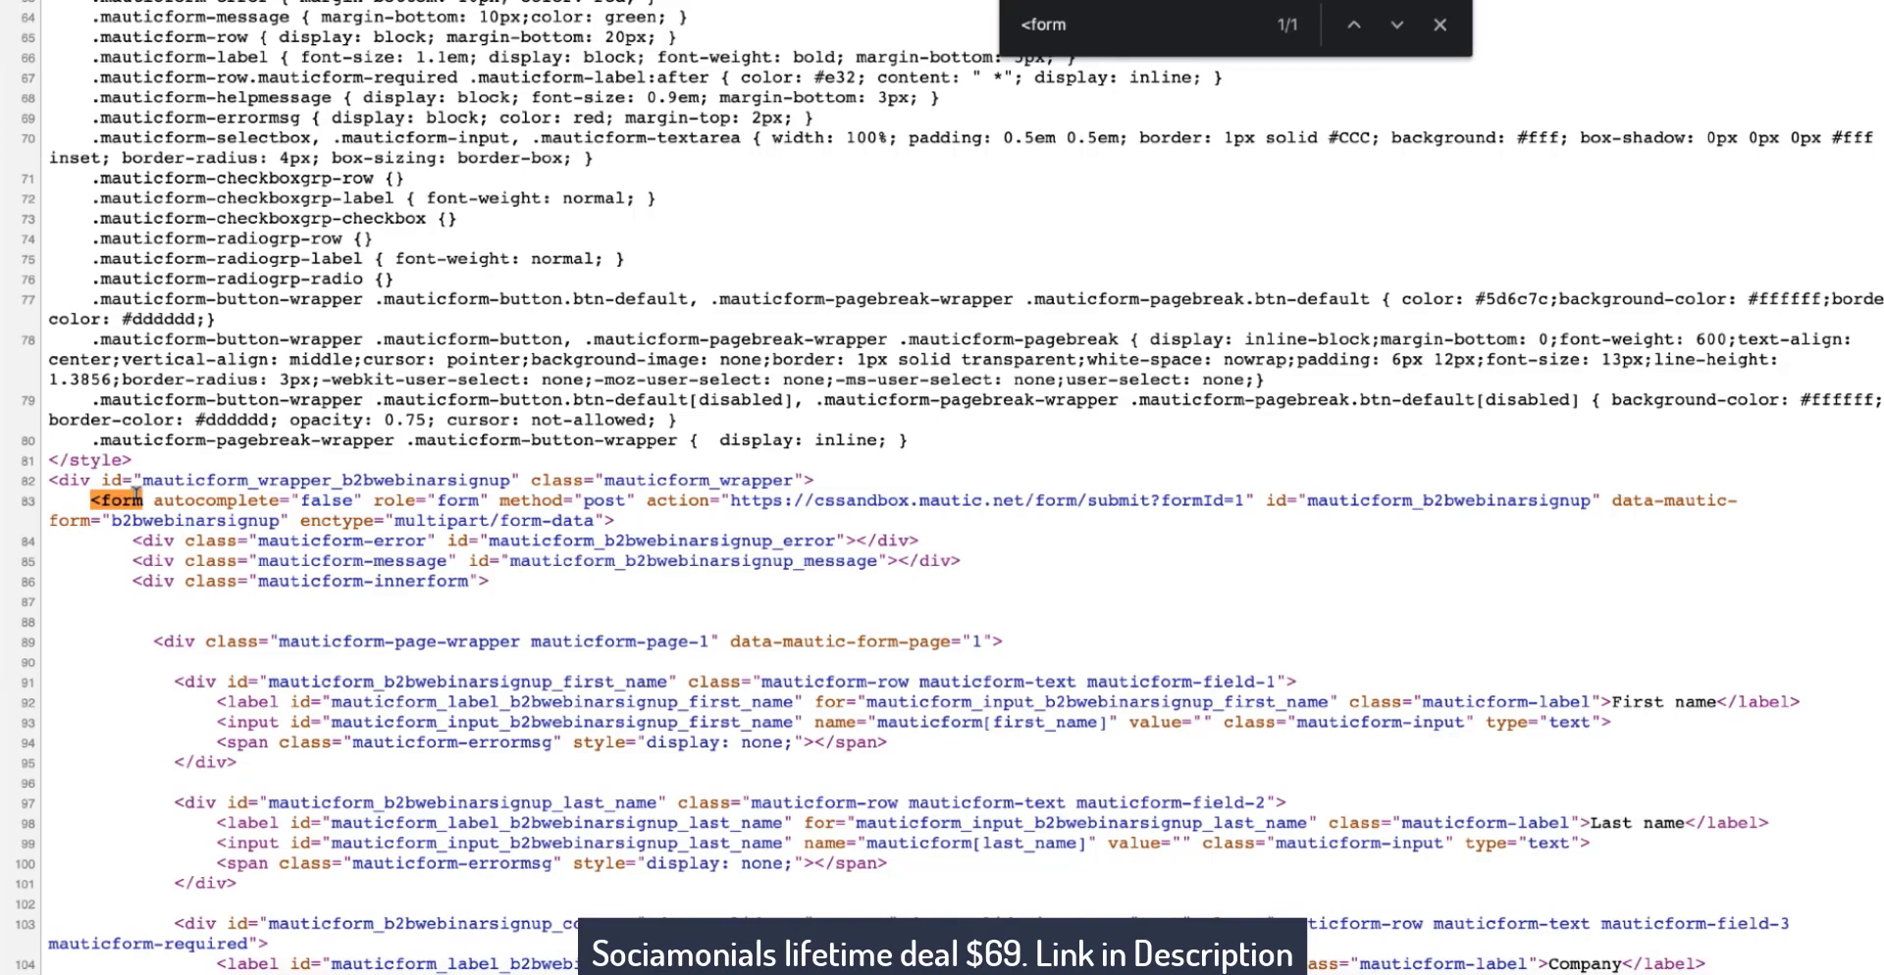
# - Select the form's HTML from the <form tag through </form>
pyautogui.scroll(-1, 135, 492)
pyautogui.scroll(-10, 136, 485)
pyautogui.scroll(-3, 135, 492)
pyautogui.scroll(-4, 232, 477)
pyautogui.scroll(-3, 231, 476)
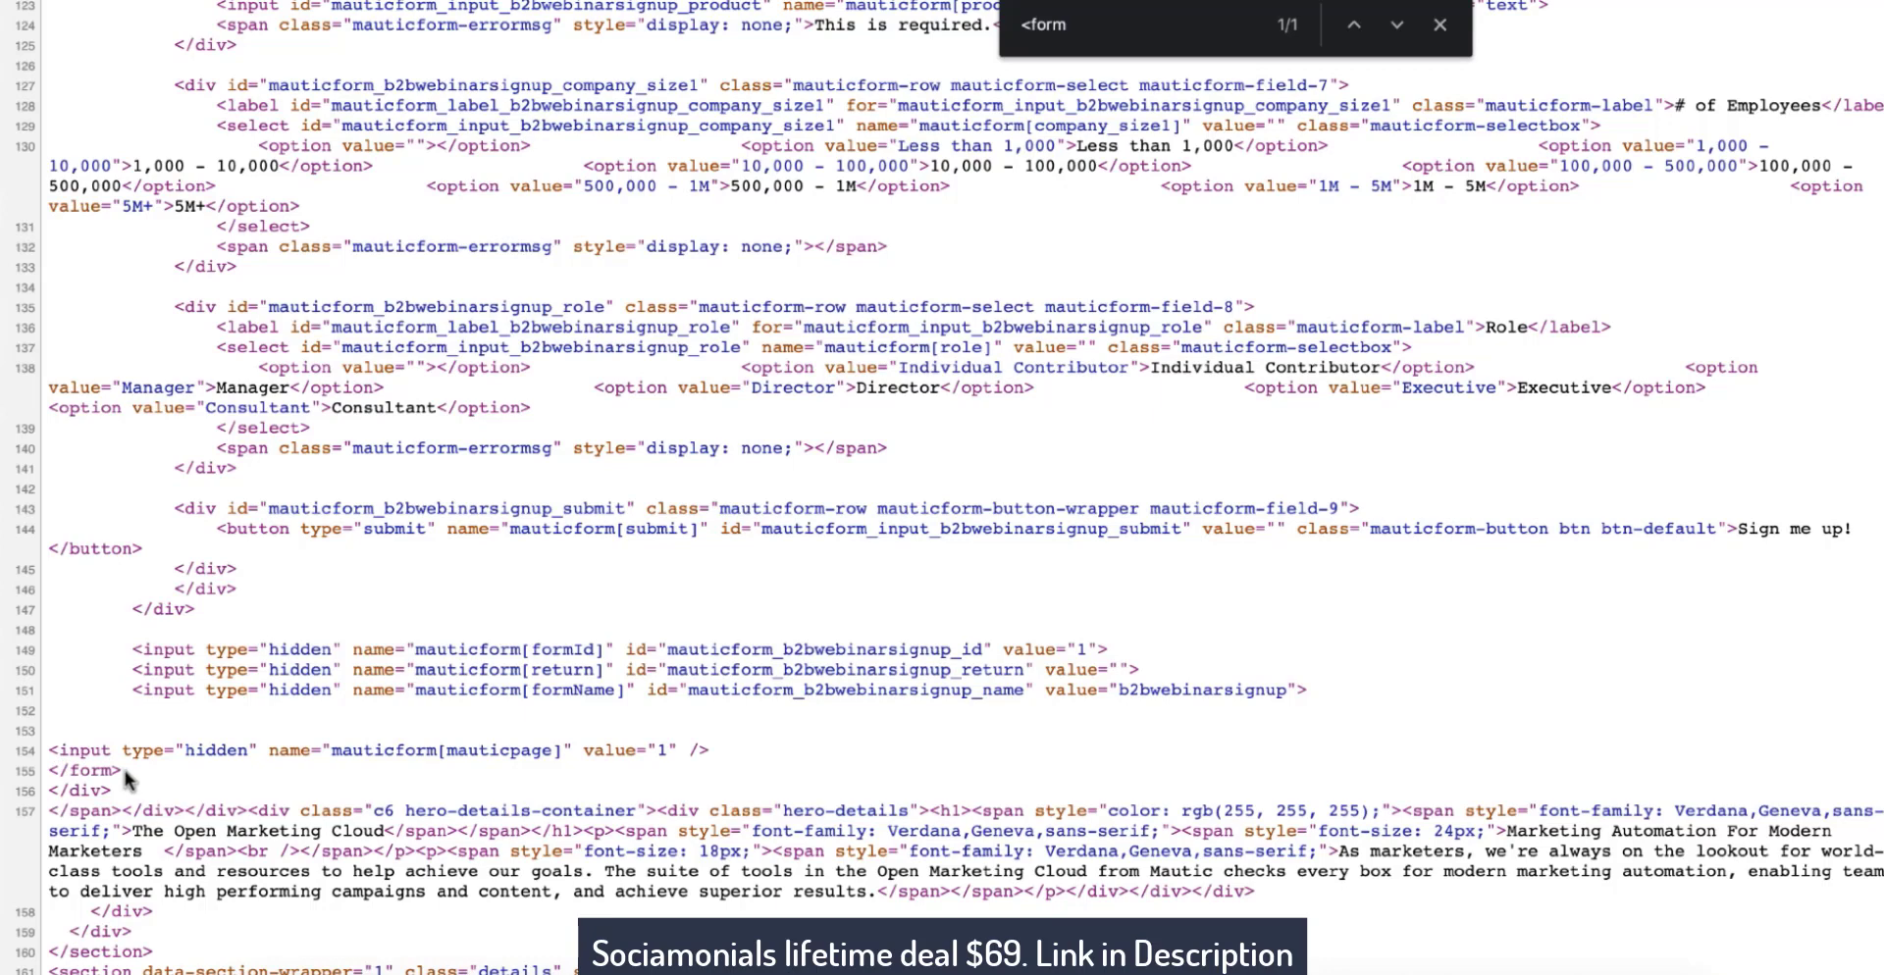
pyautogui.moveTo(121, 770); pyautogui.dragTo(91, 323)
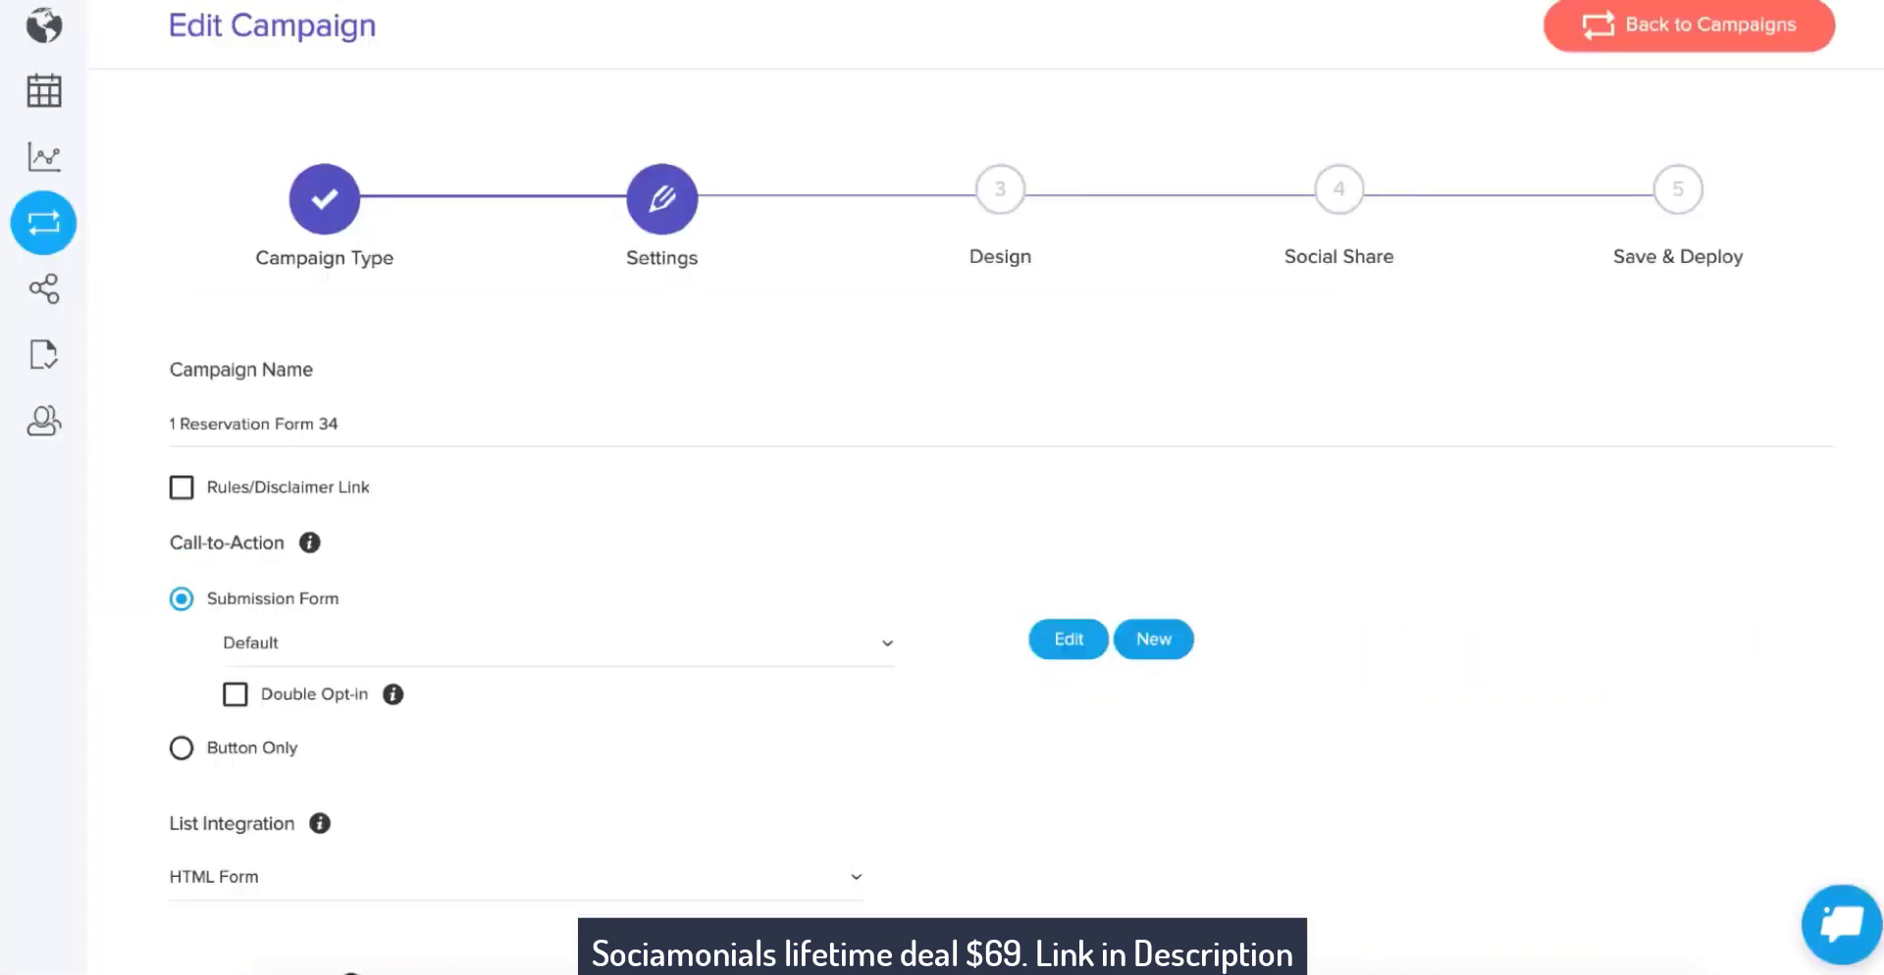
pyautogui.scroll(1, 481, 392)
pyautogui.click(1810, 74)
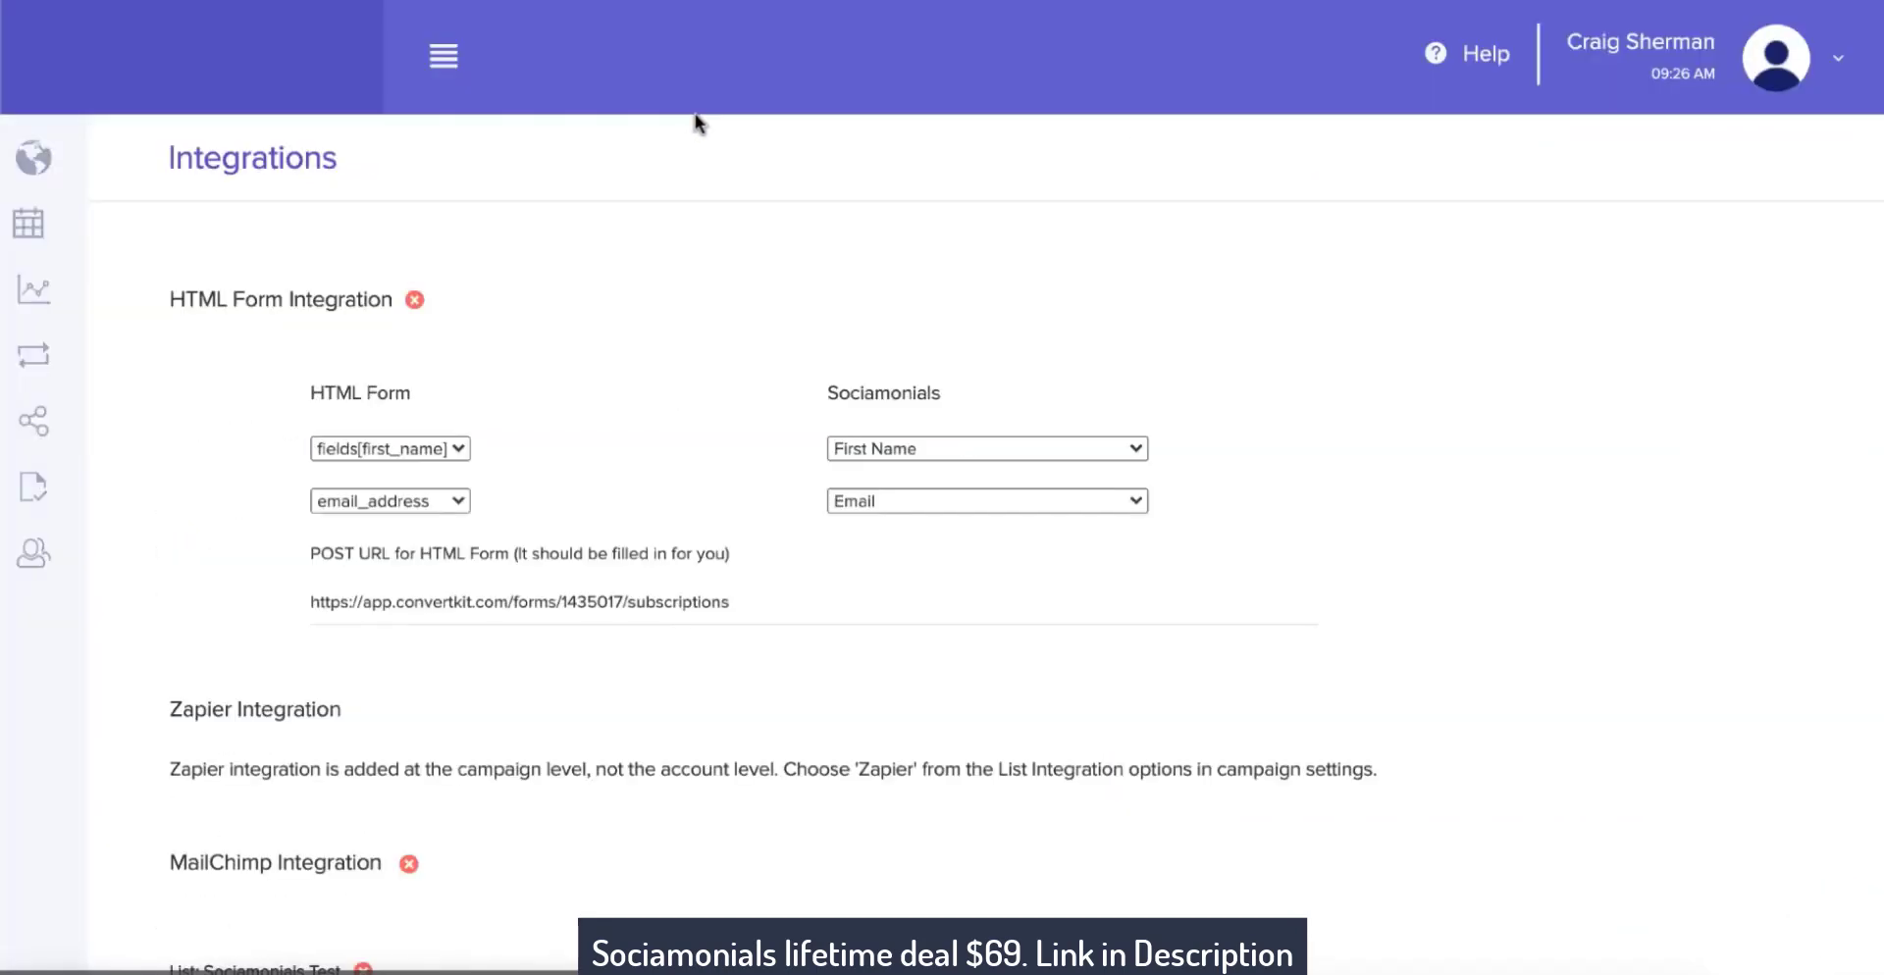
# - Delete the old ConvertKit HTML Form integration and paste the Mautic form code into the form-code box
pyautogui.click(416, 304)
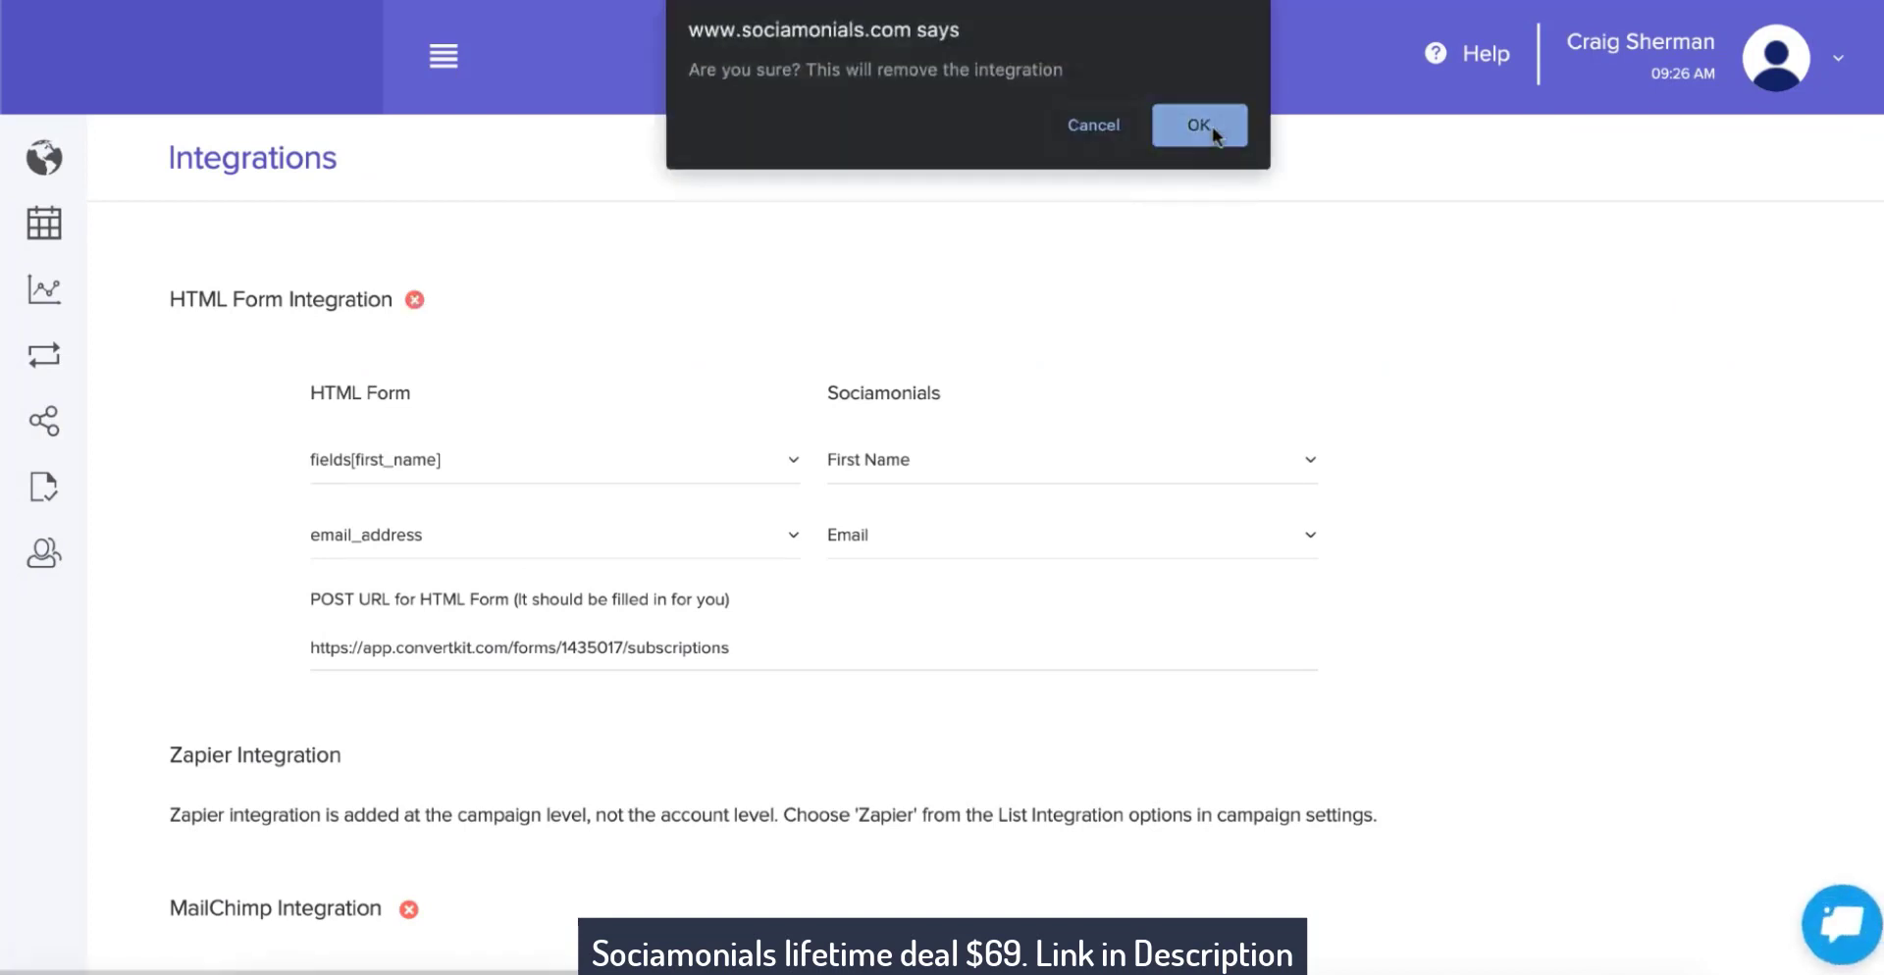
pyautogui.click(1210, 126)
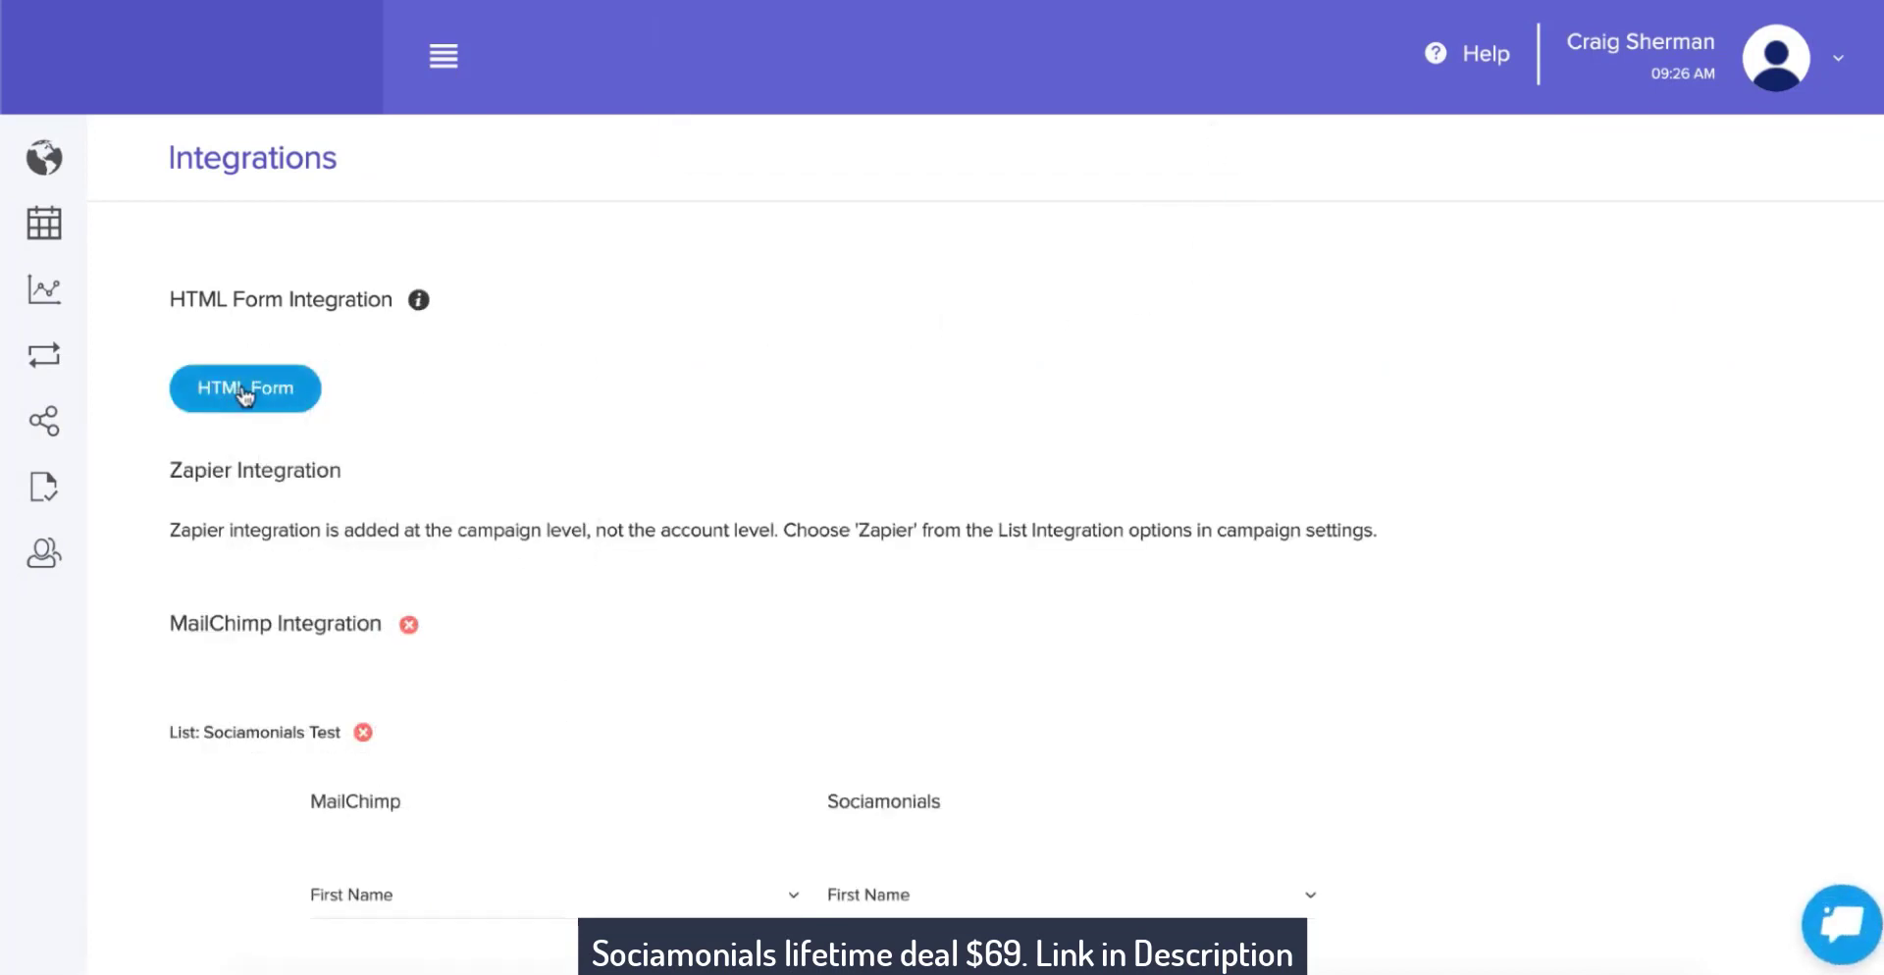
pyautogui.click(282, 475)
pyautogui.hotkey('ctrl', 'v')
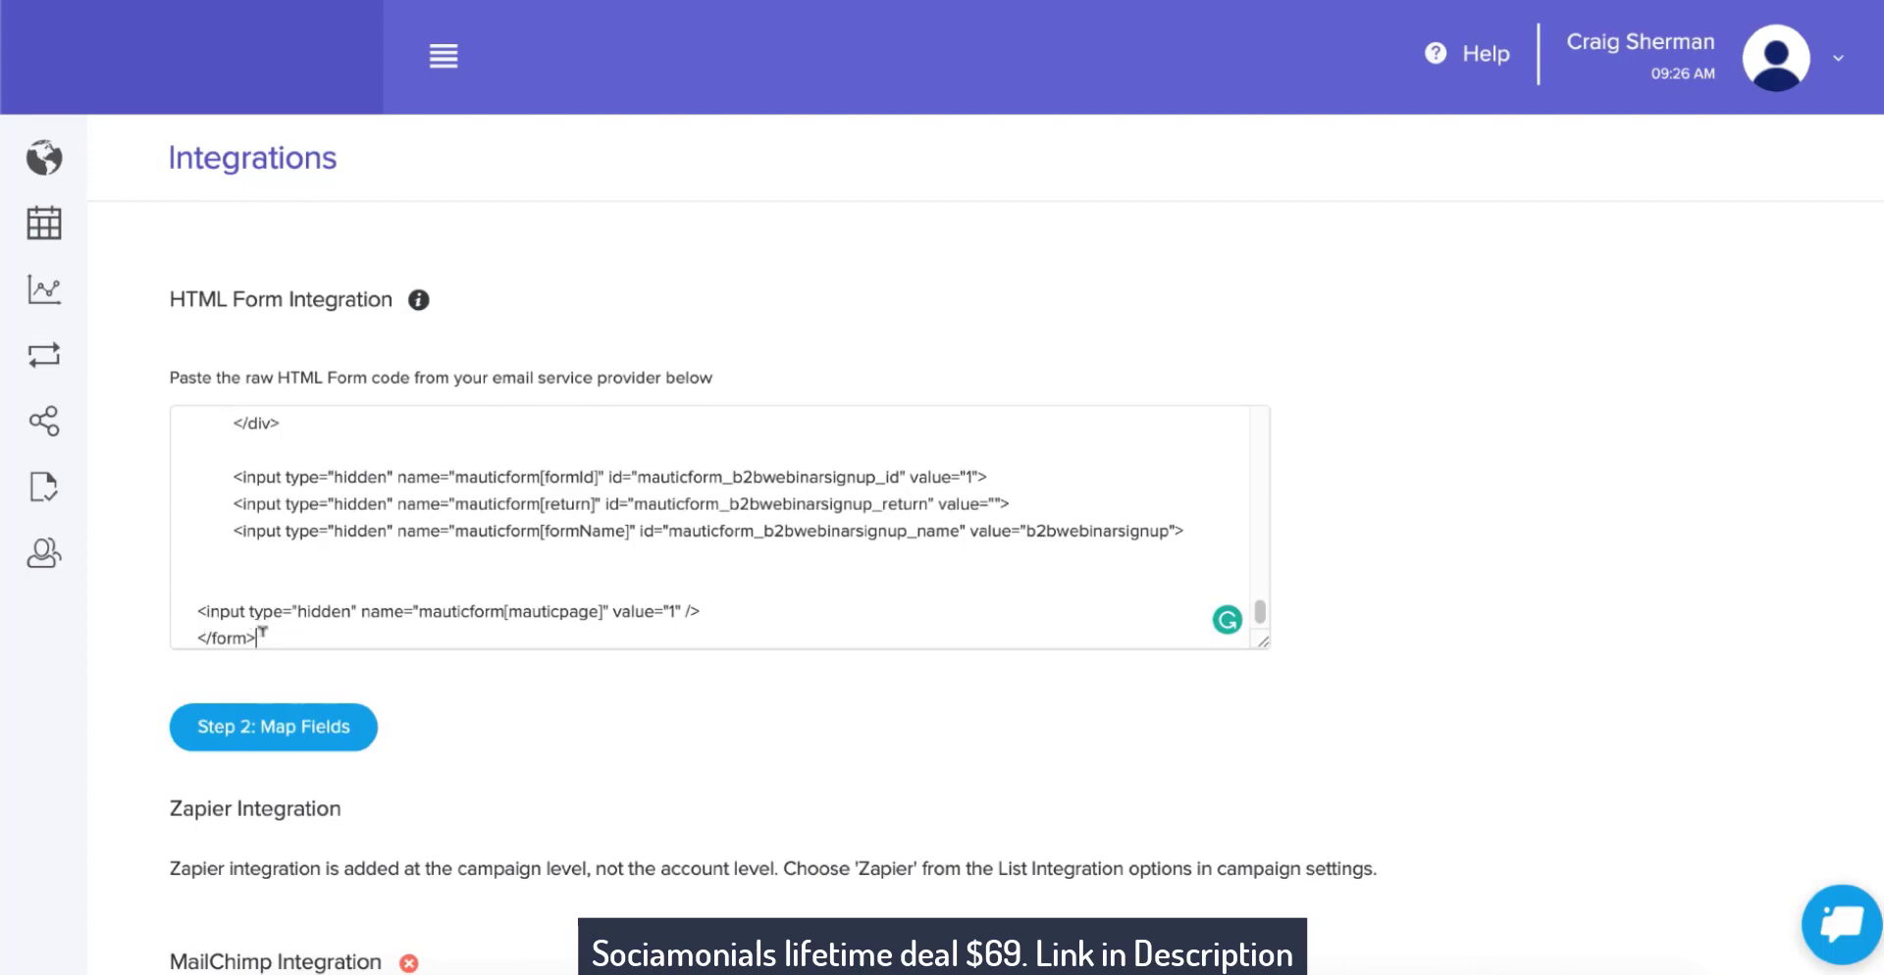
pyautogui.scroll(10, 294, 567)
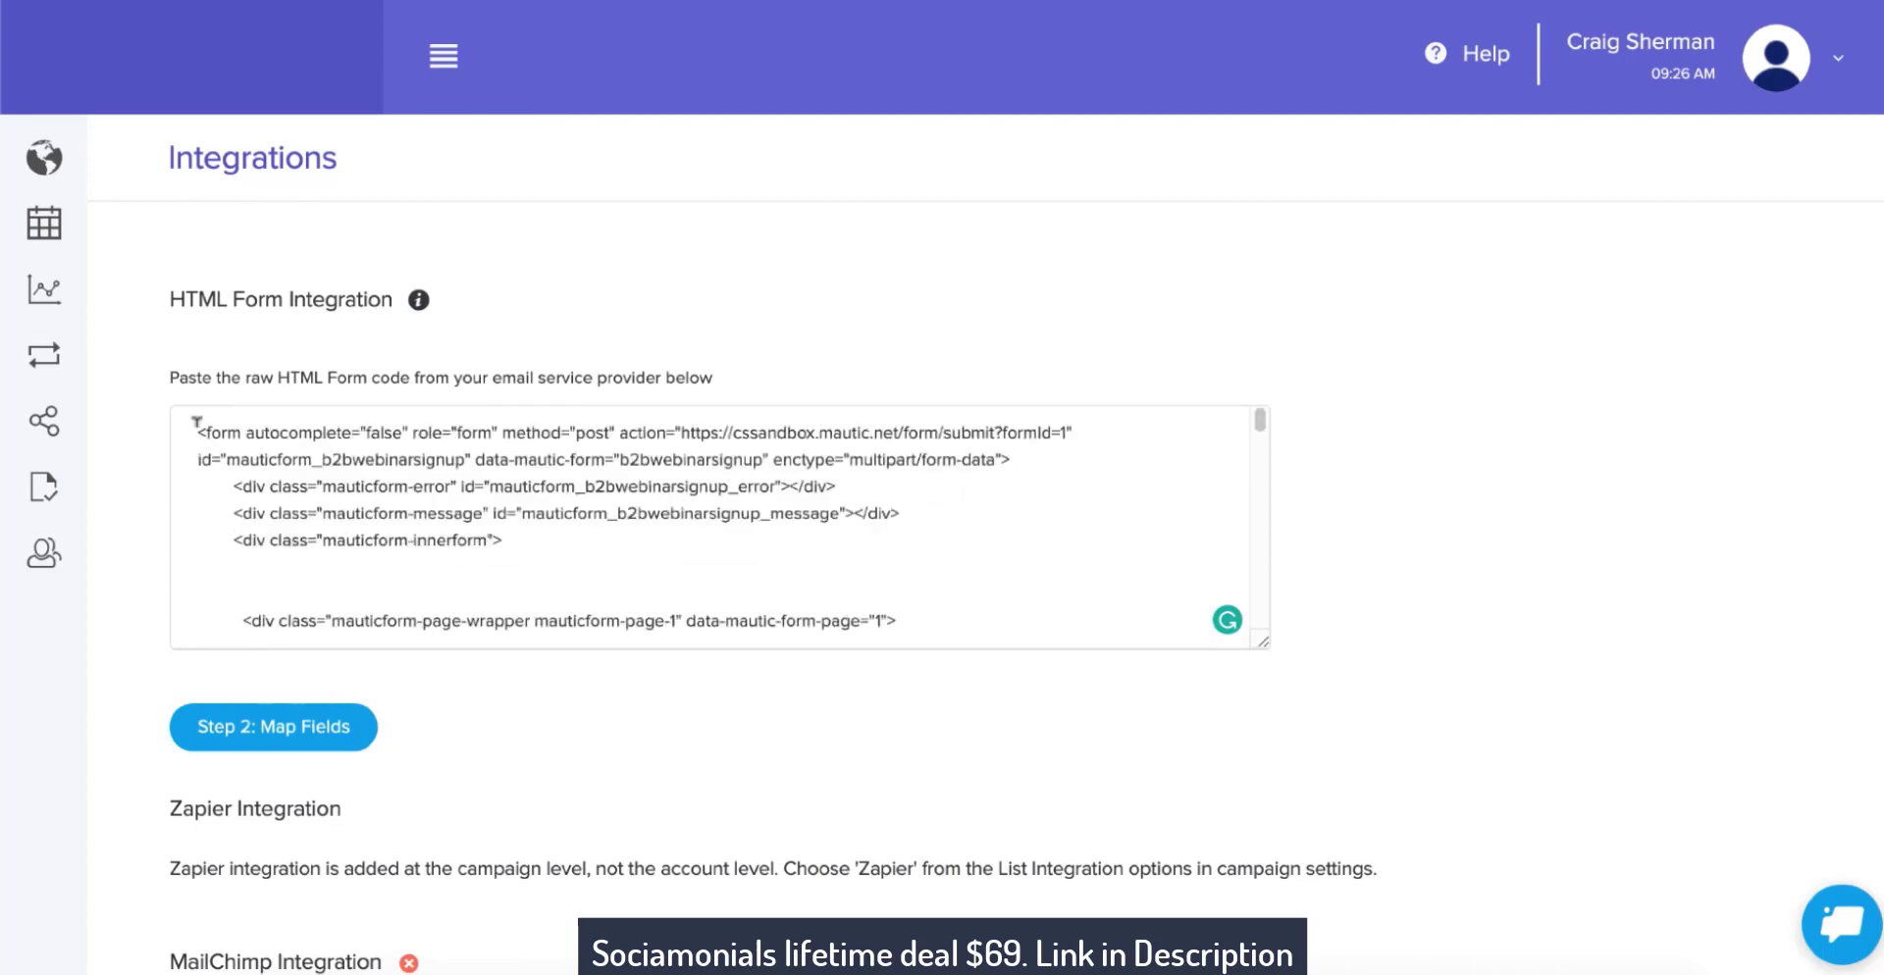
pyautogui.click(280, 743)
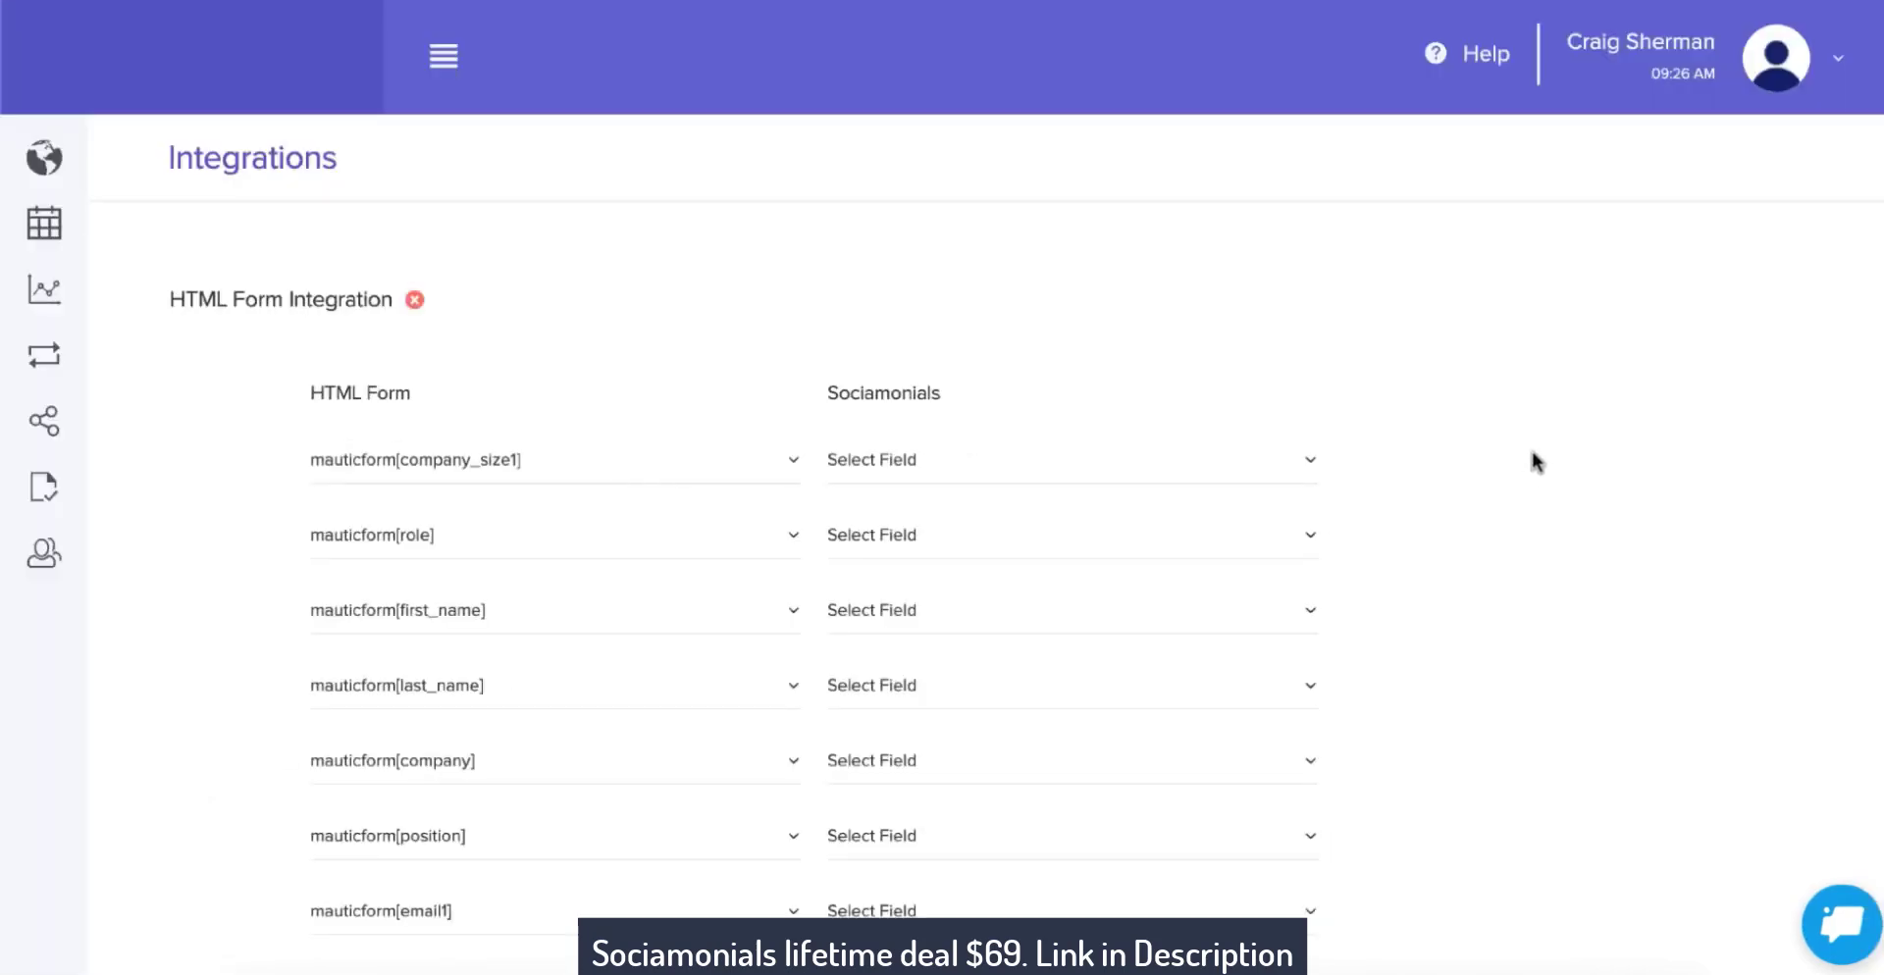
pyautogui.scroll(-1, 1535, 461)
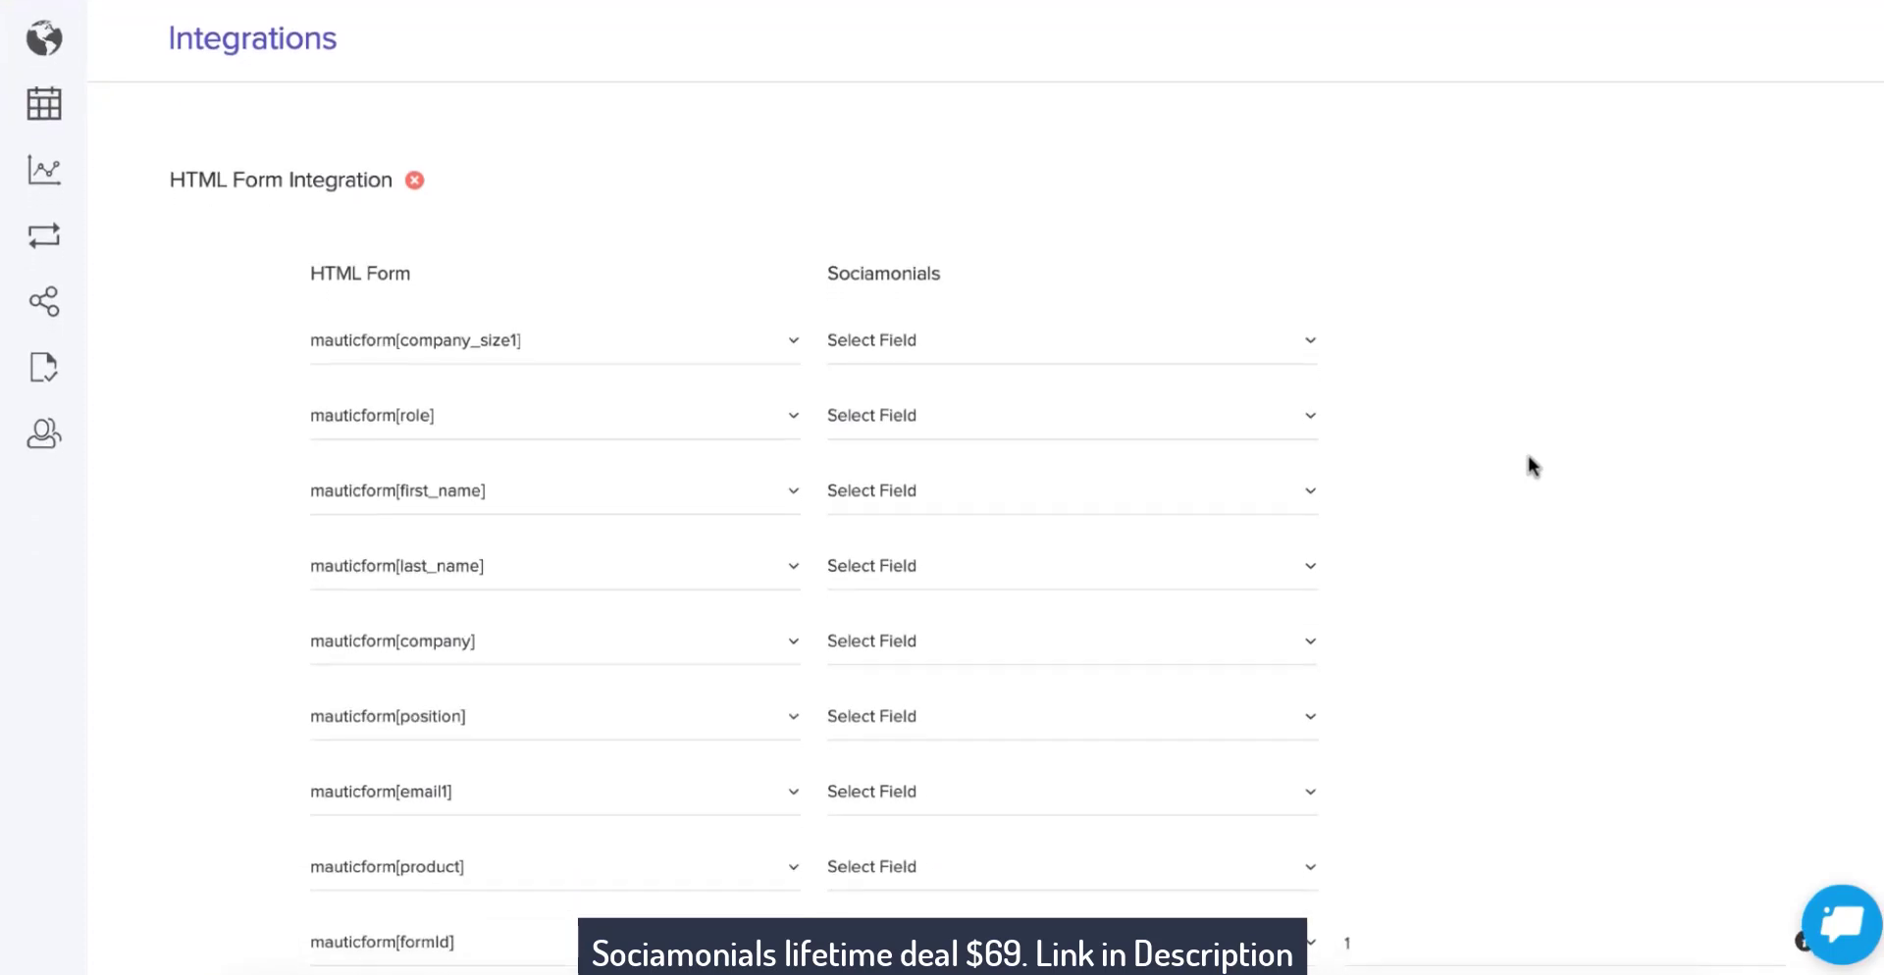
pyautogui.scroll(-1, 1533, 465)
pyautogui.scroll(-1, 1533, 465)
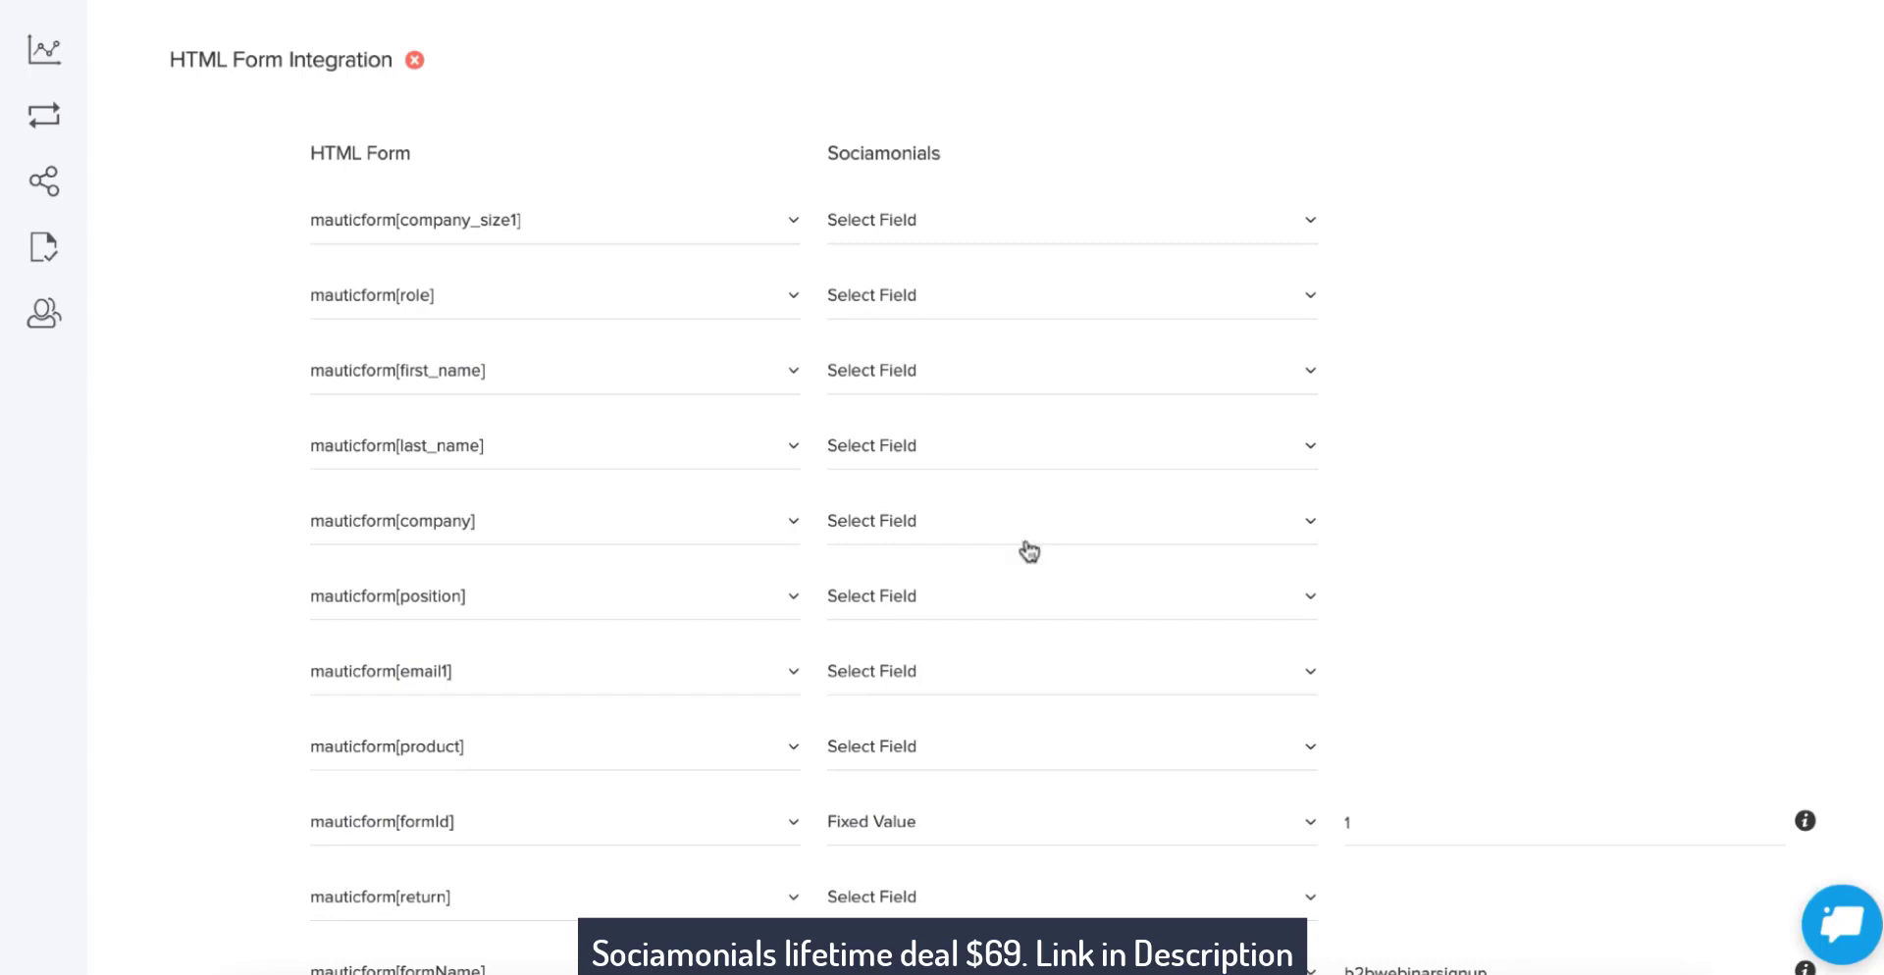
pyautogui.scroll(-4, 1036, 339)
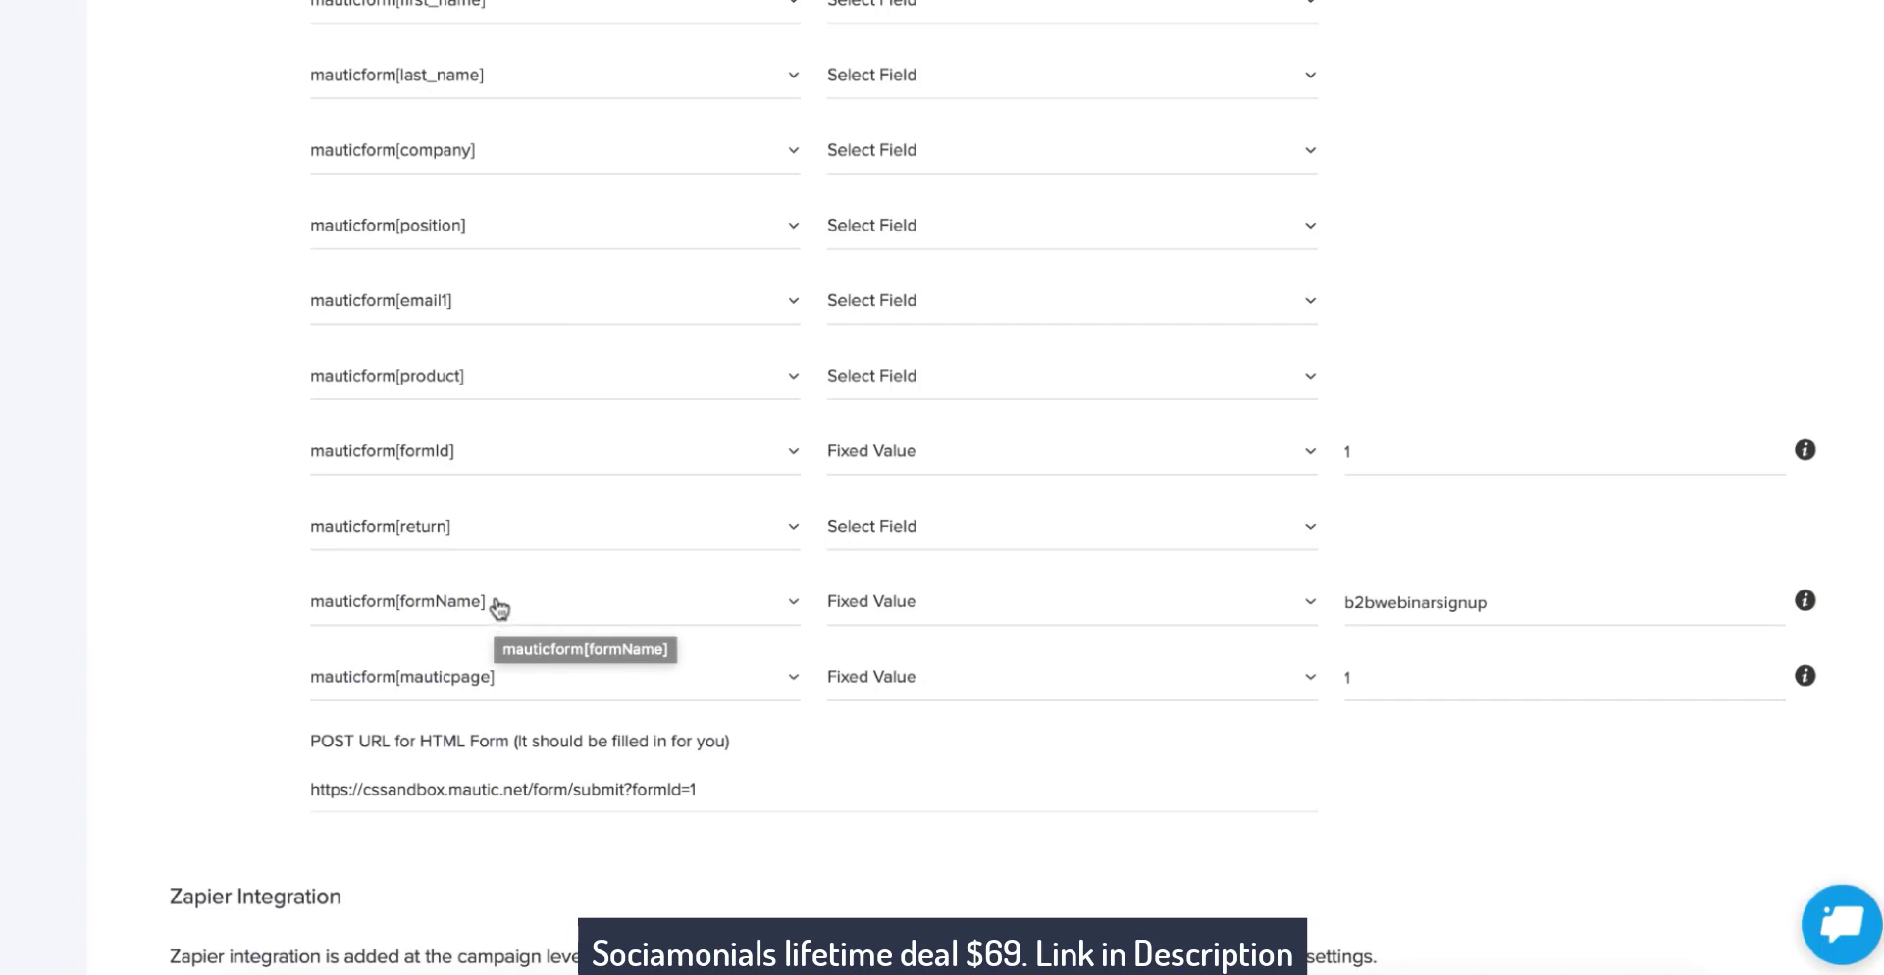
pyautogui.scroll(6, 498, 608)
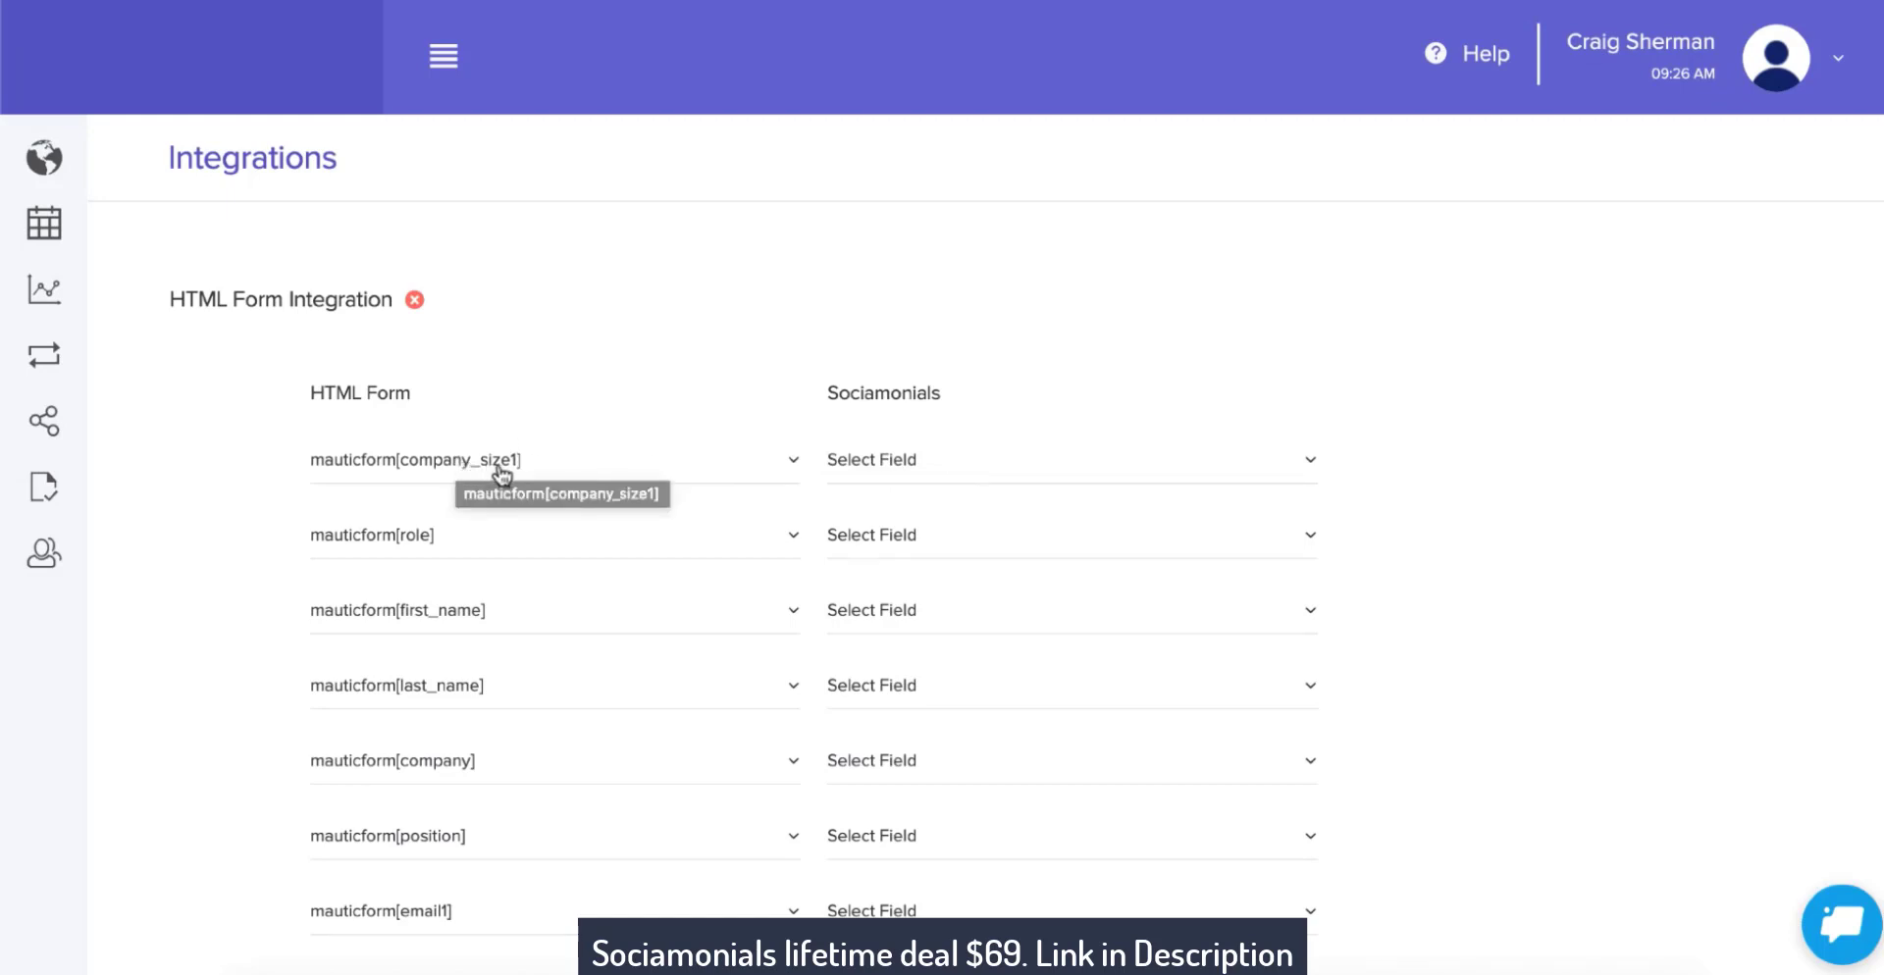
# - Review the field choices for company_size1 and leave it unmapped
pyautogui.click(921, 477)
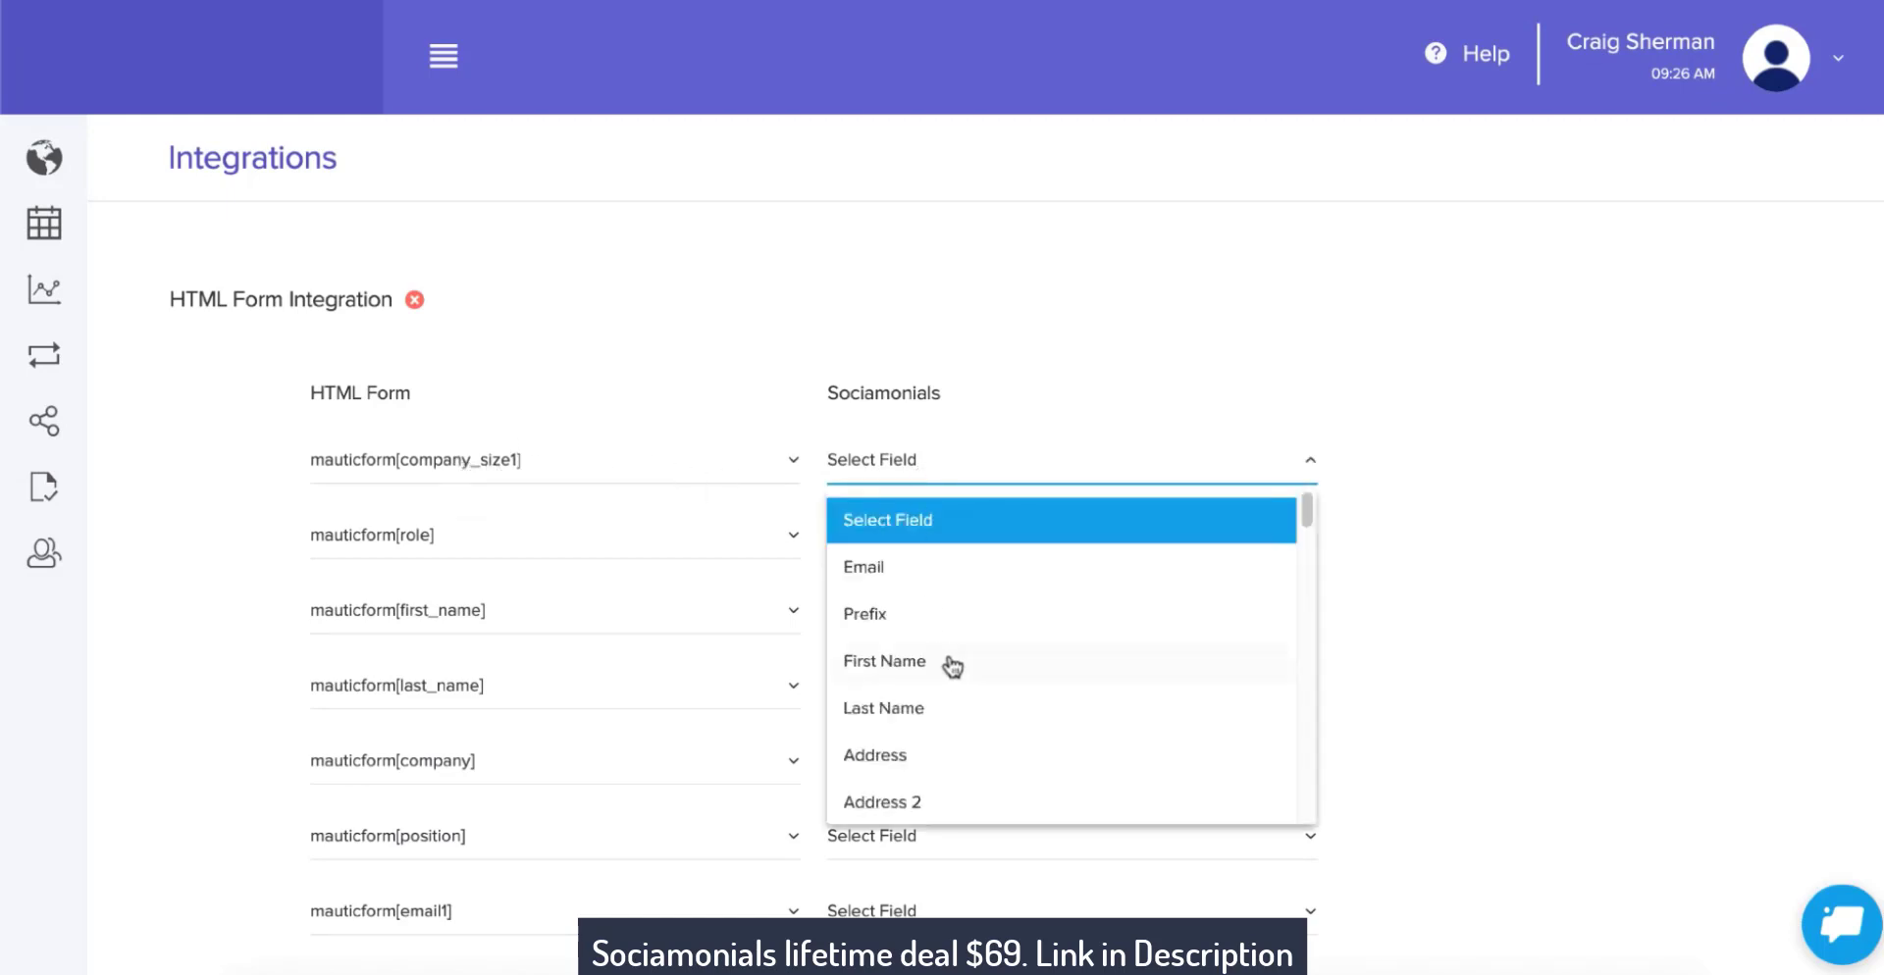
pyautogui.scroll(-10, 952, 668)
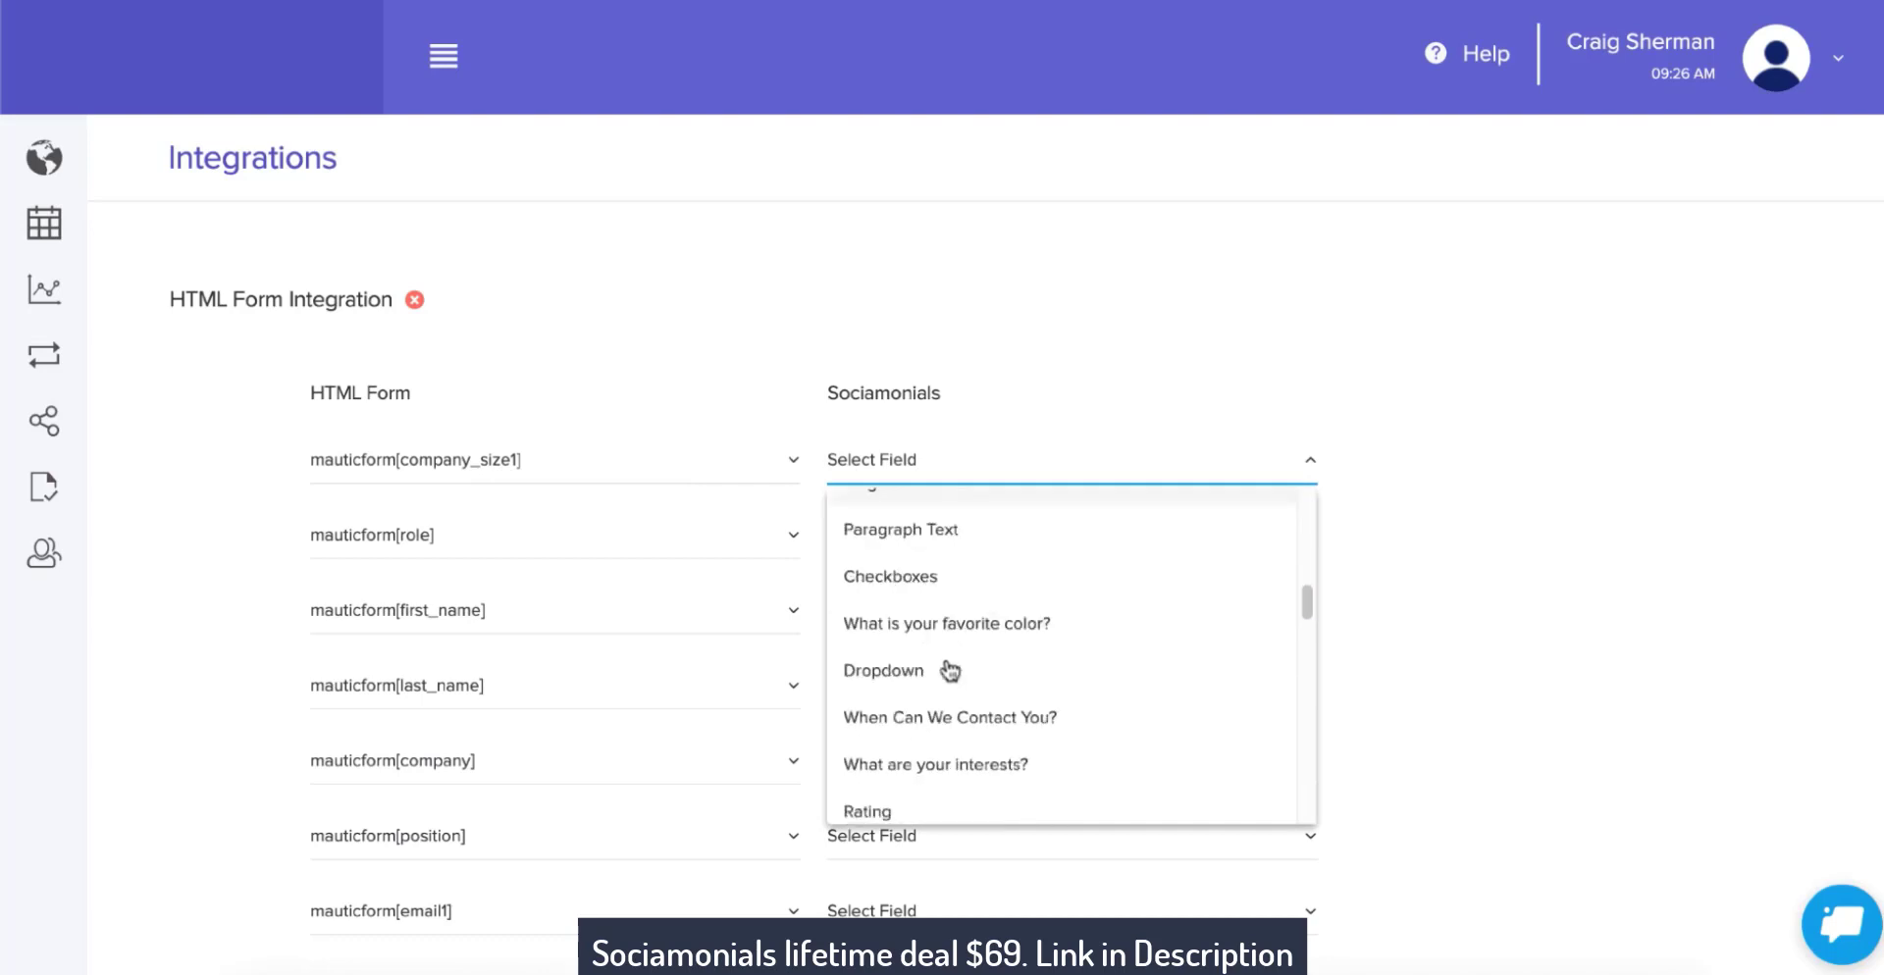
pyautogui.scroll(-4, 950, 670)
pyautogui.scroll(1, 950, 672)
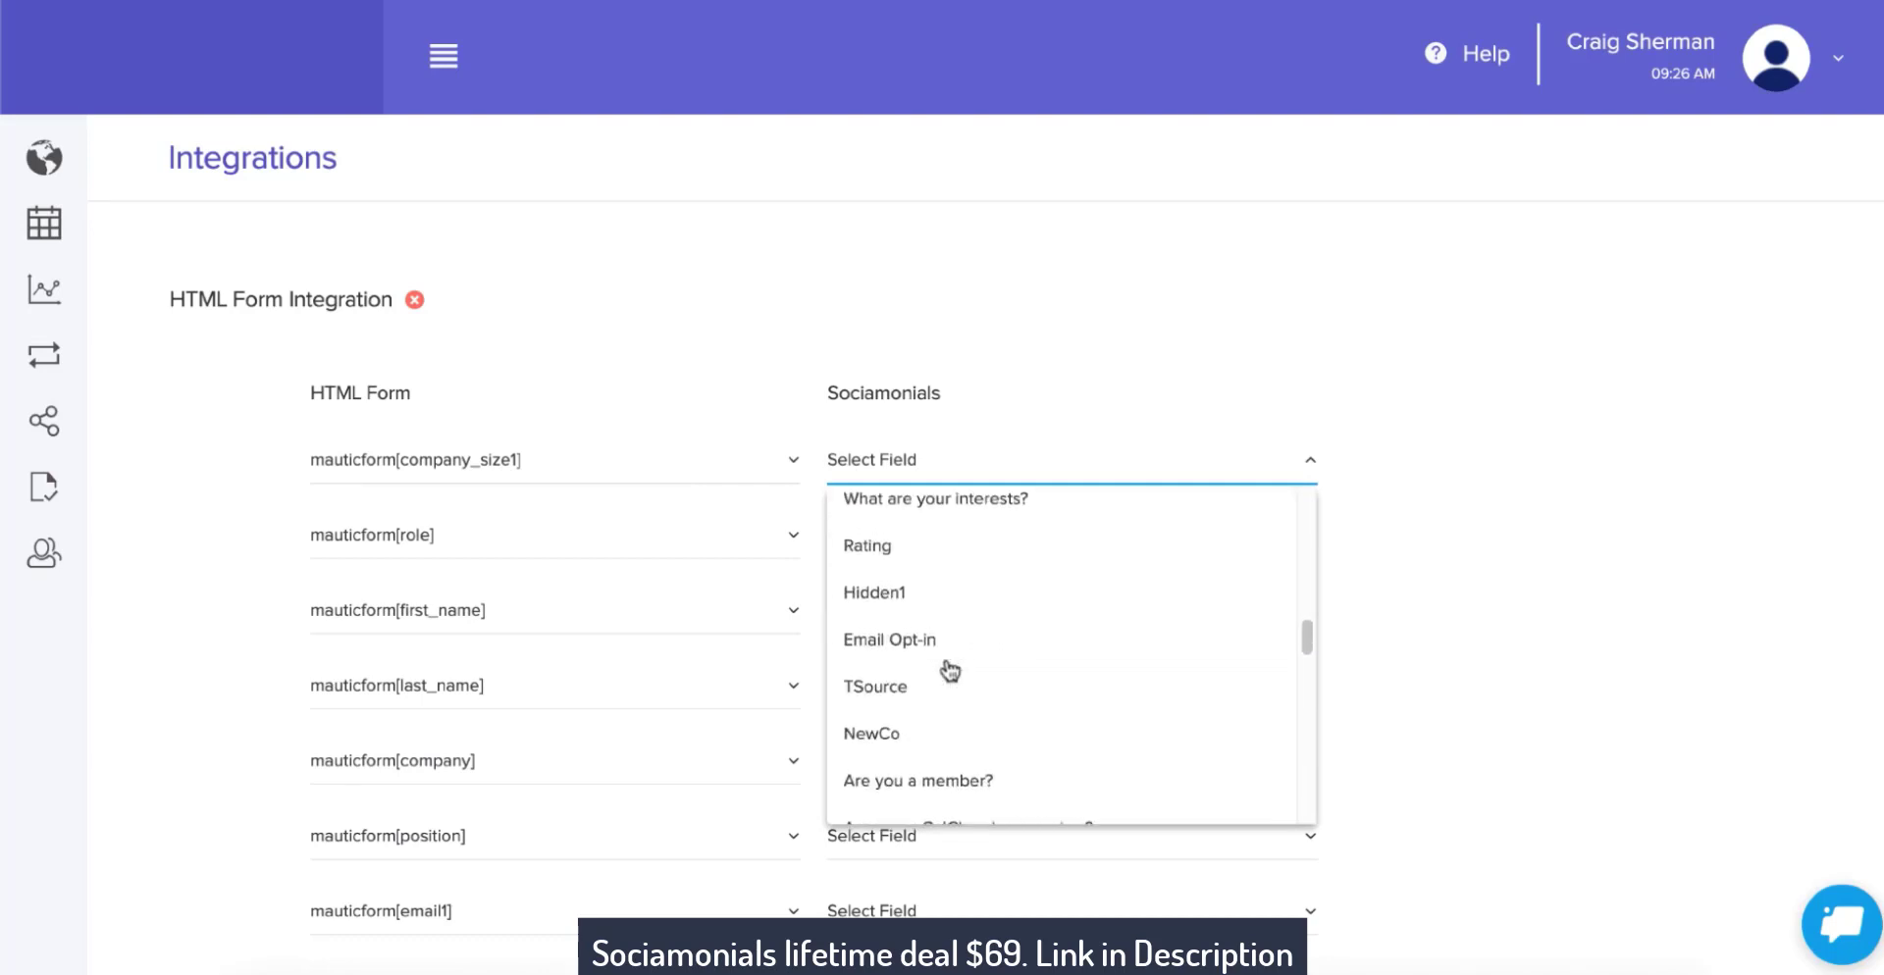
pyautogui.scroll(4, 950, 672)
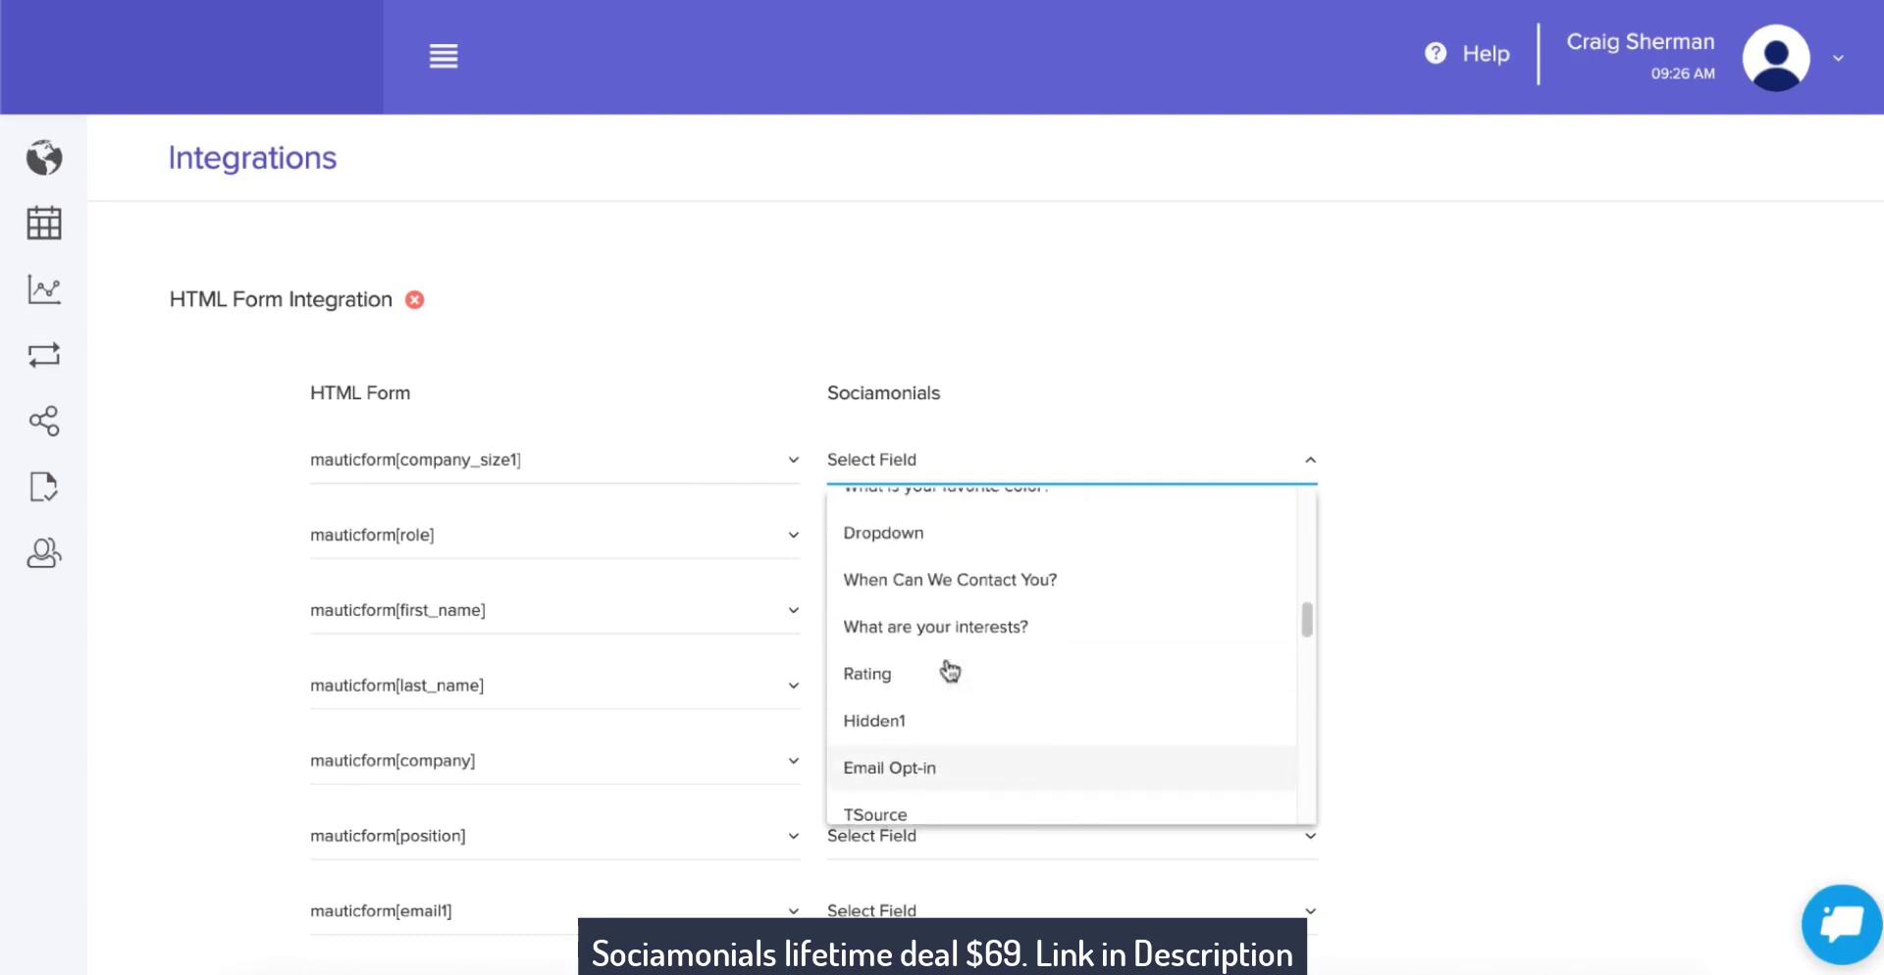
pyautogui.scroll(5, 950, 672)
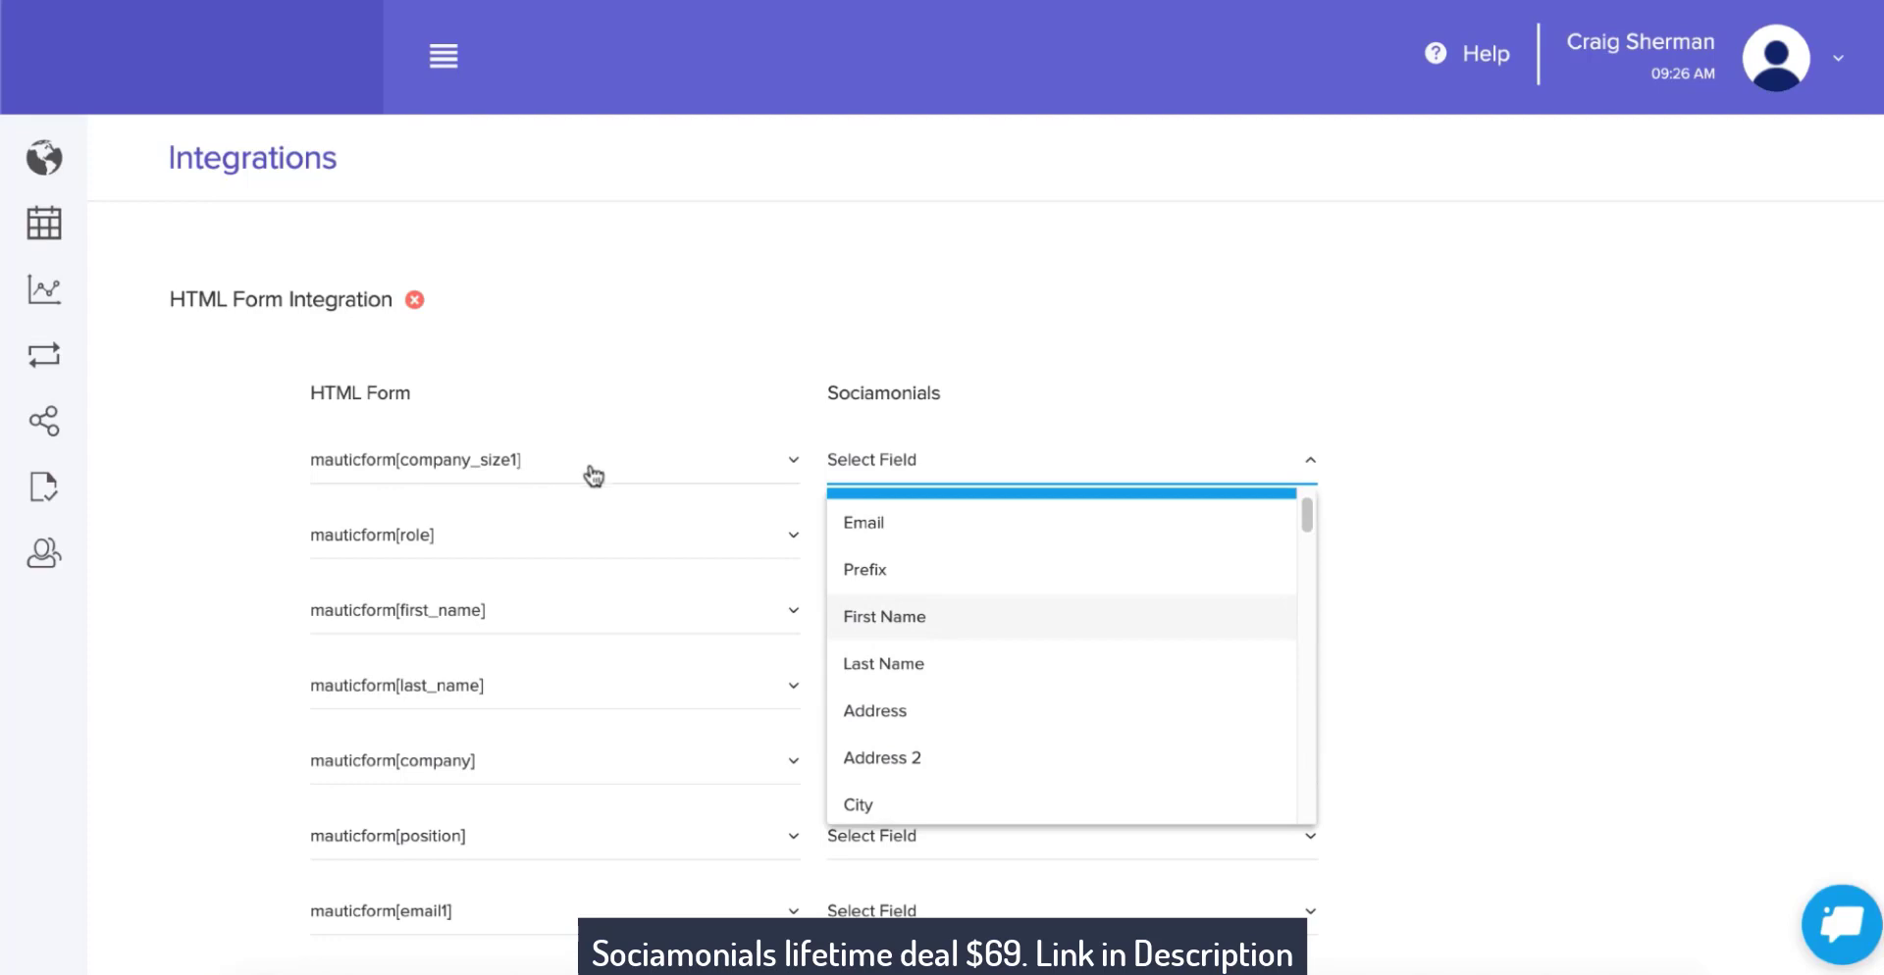
pyautogui.scroll(1, 957, 578)
pyautogui.click(1491, 410)
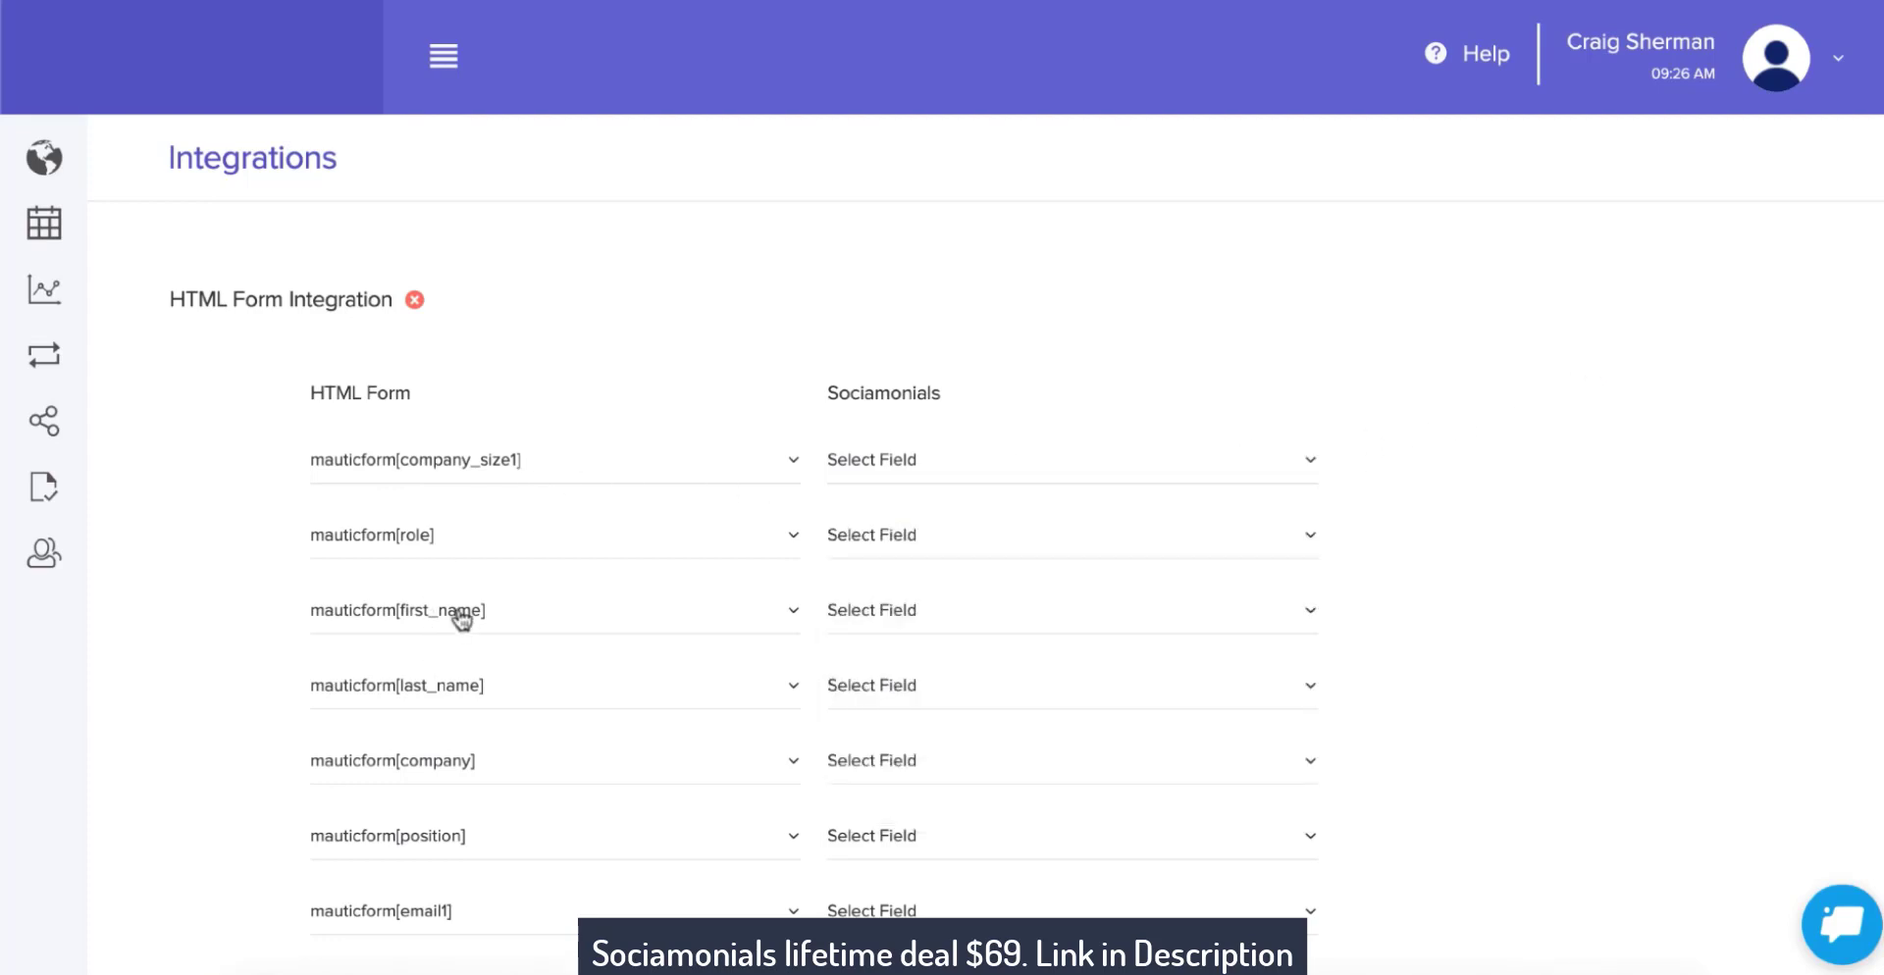
# - Map first_name to First Name and last_name to Last Name
pyautogui.click(903, 611)
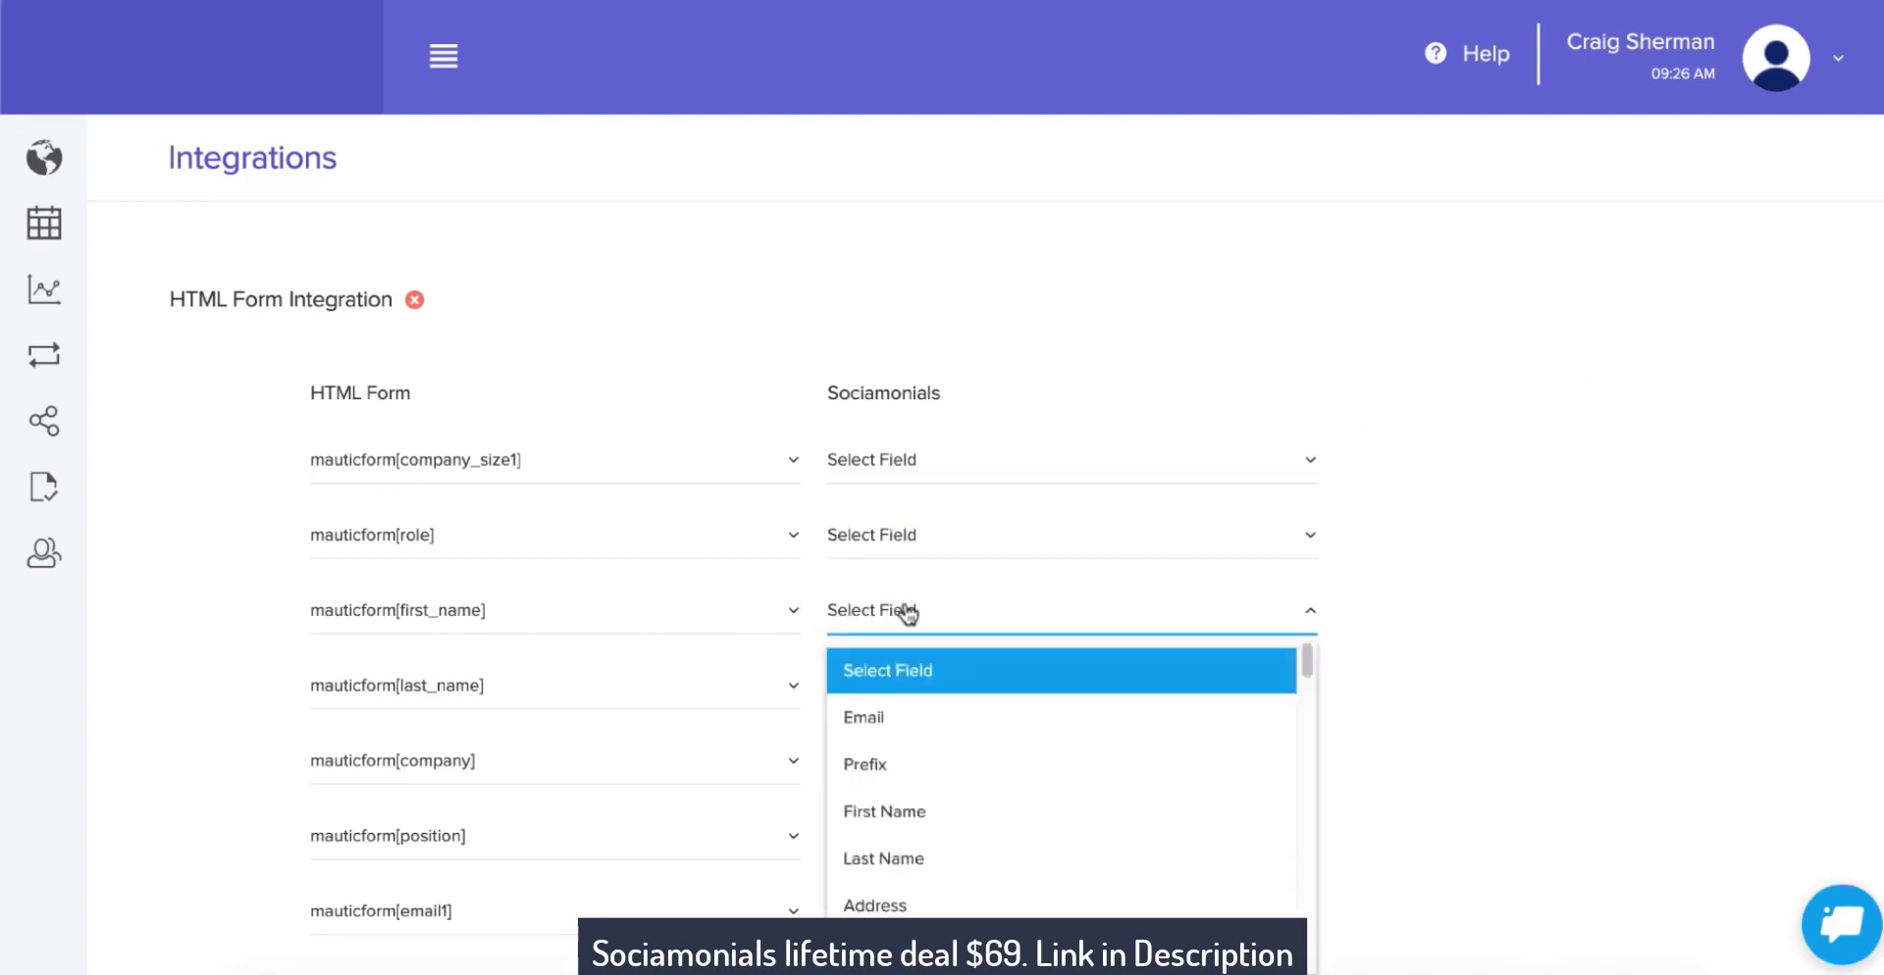
pyautogui.click(881, 811)
pyautogui.click(888, 691)
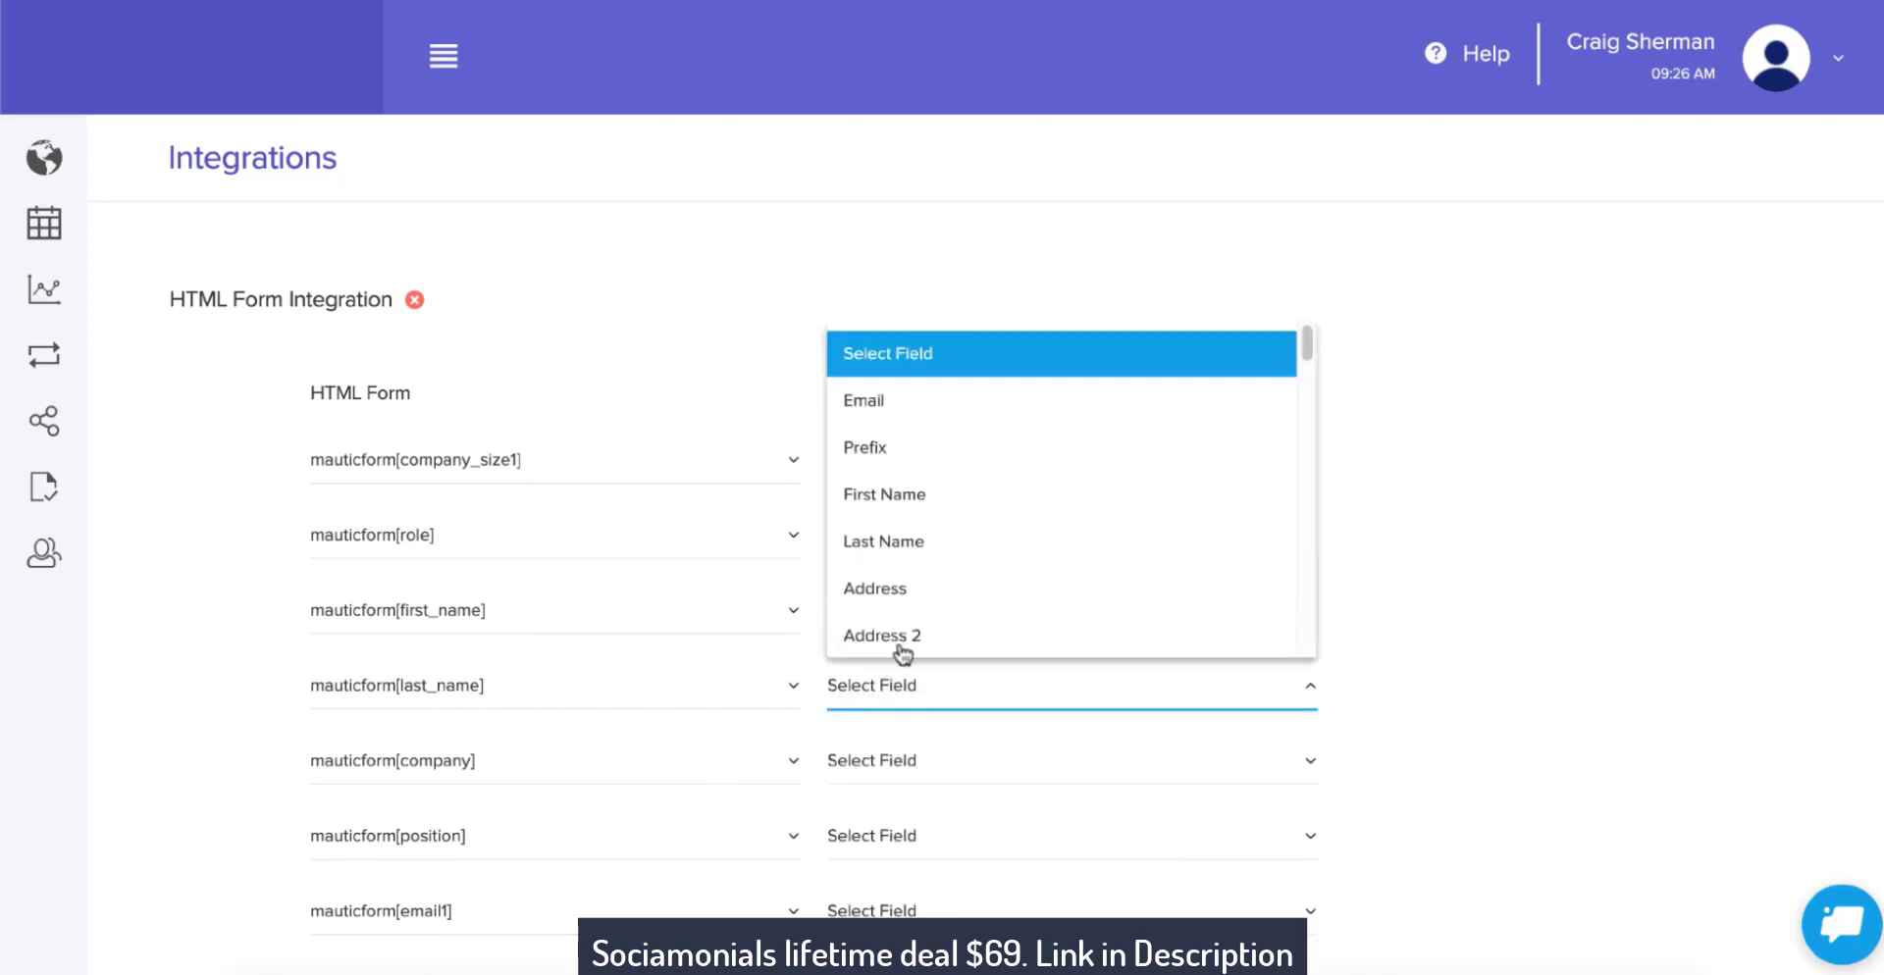
pyautogui.click(909, 542)
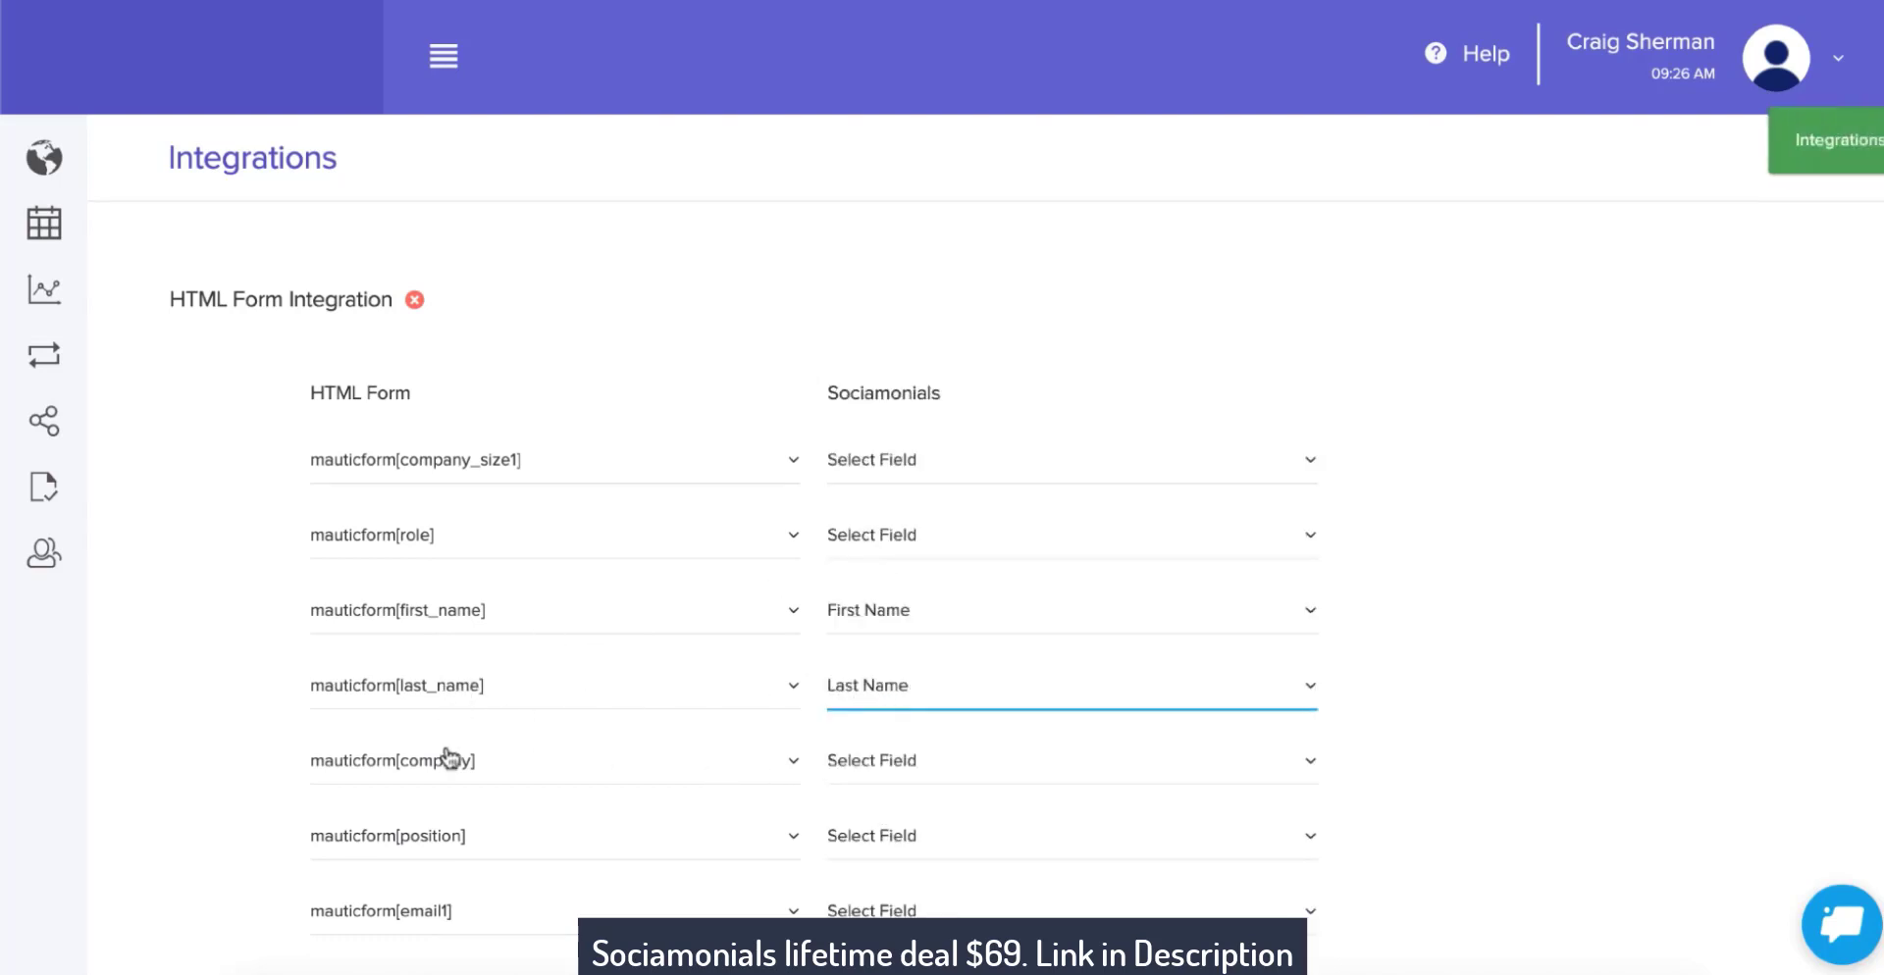
# - Map company to Company and email1 to Email
pyautogui.click(868, 776)
pyautogui.scroll(-5, 954, 567)
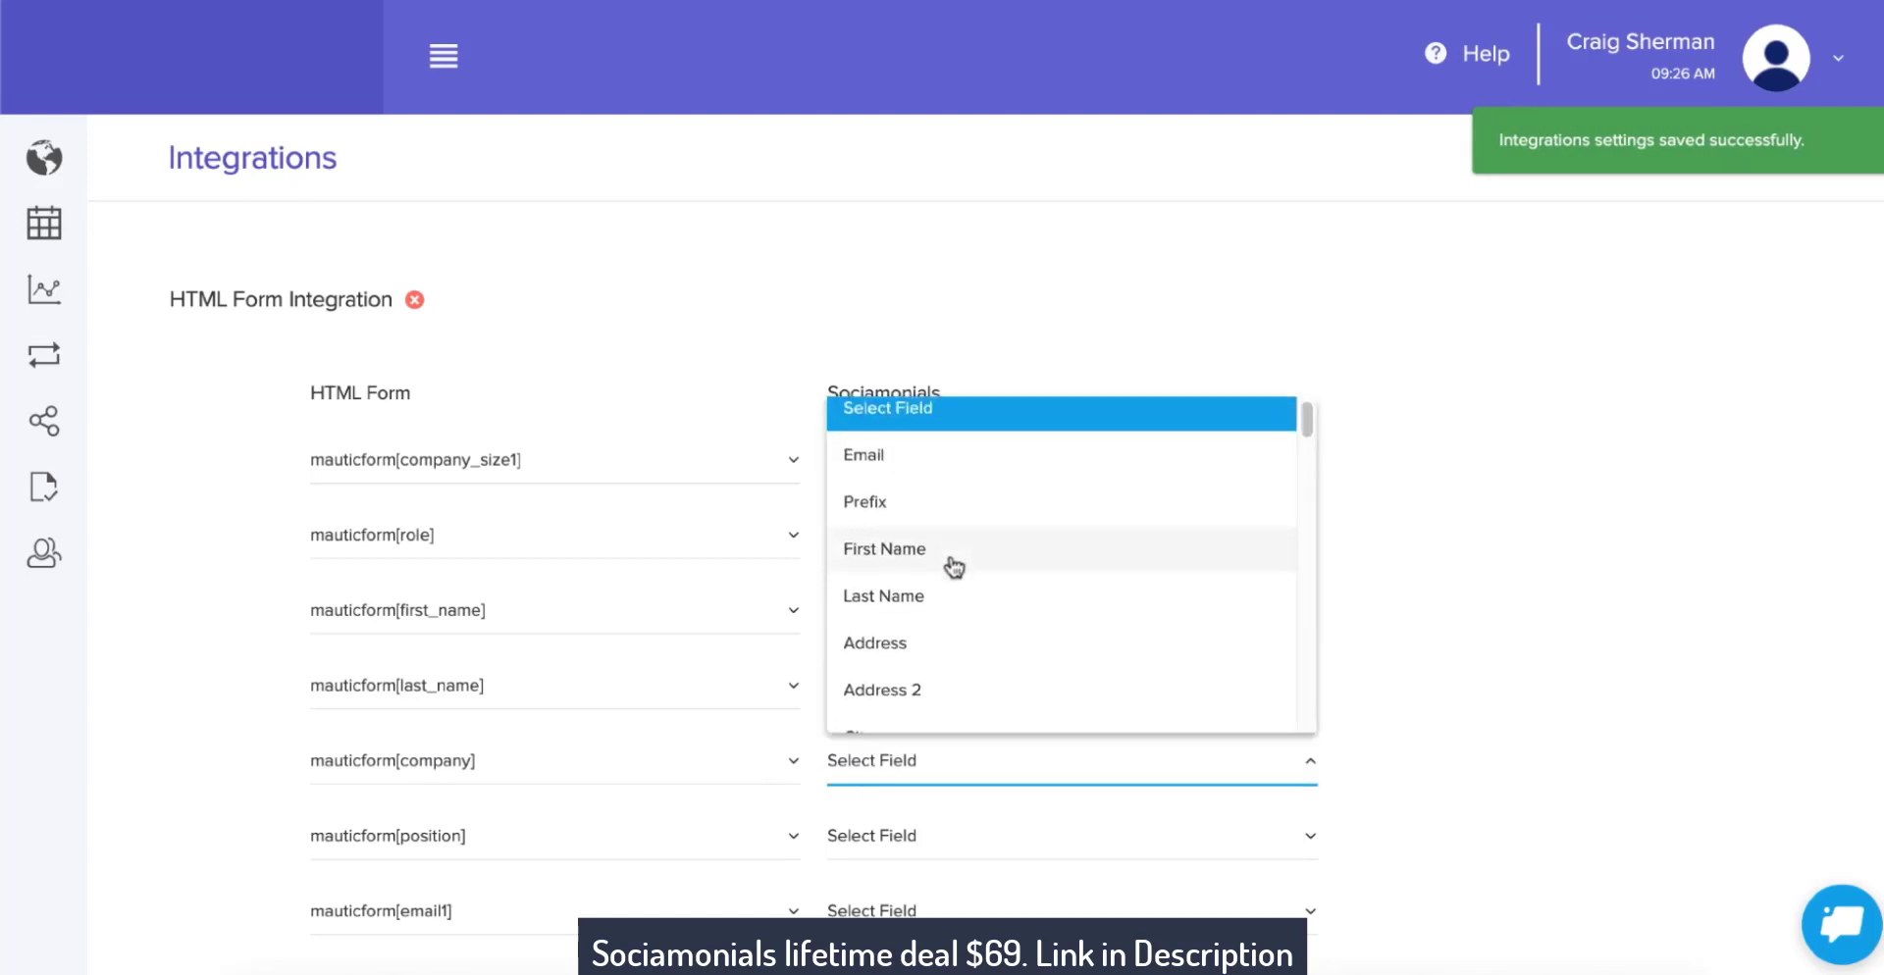
pyautogui.scroll(-2, 951, 572)
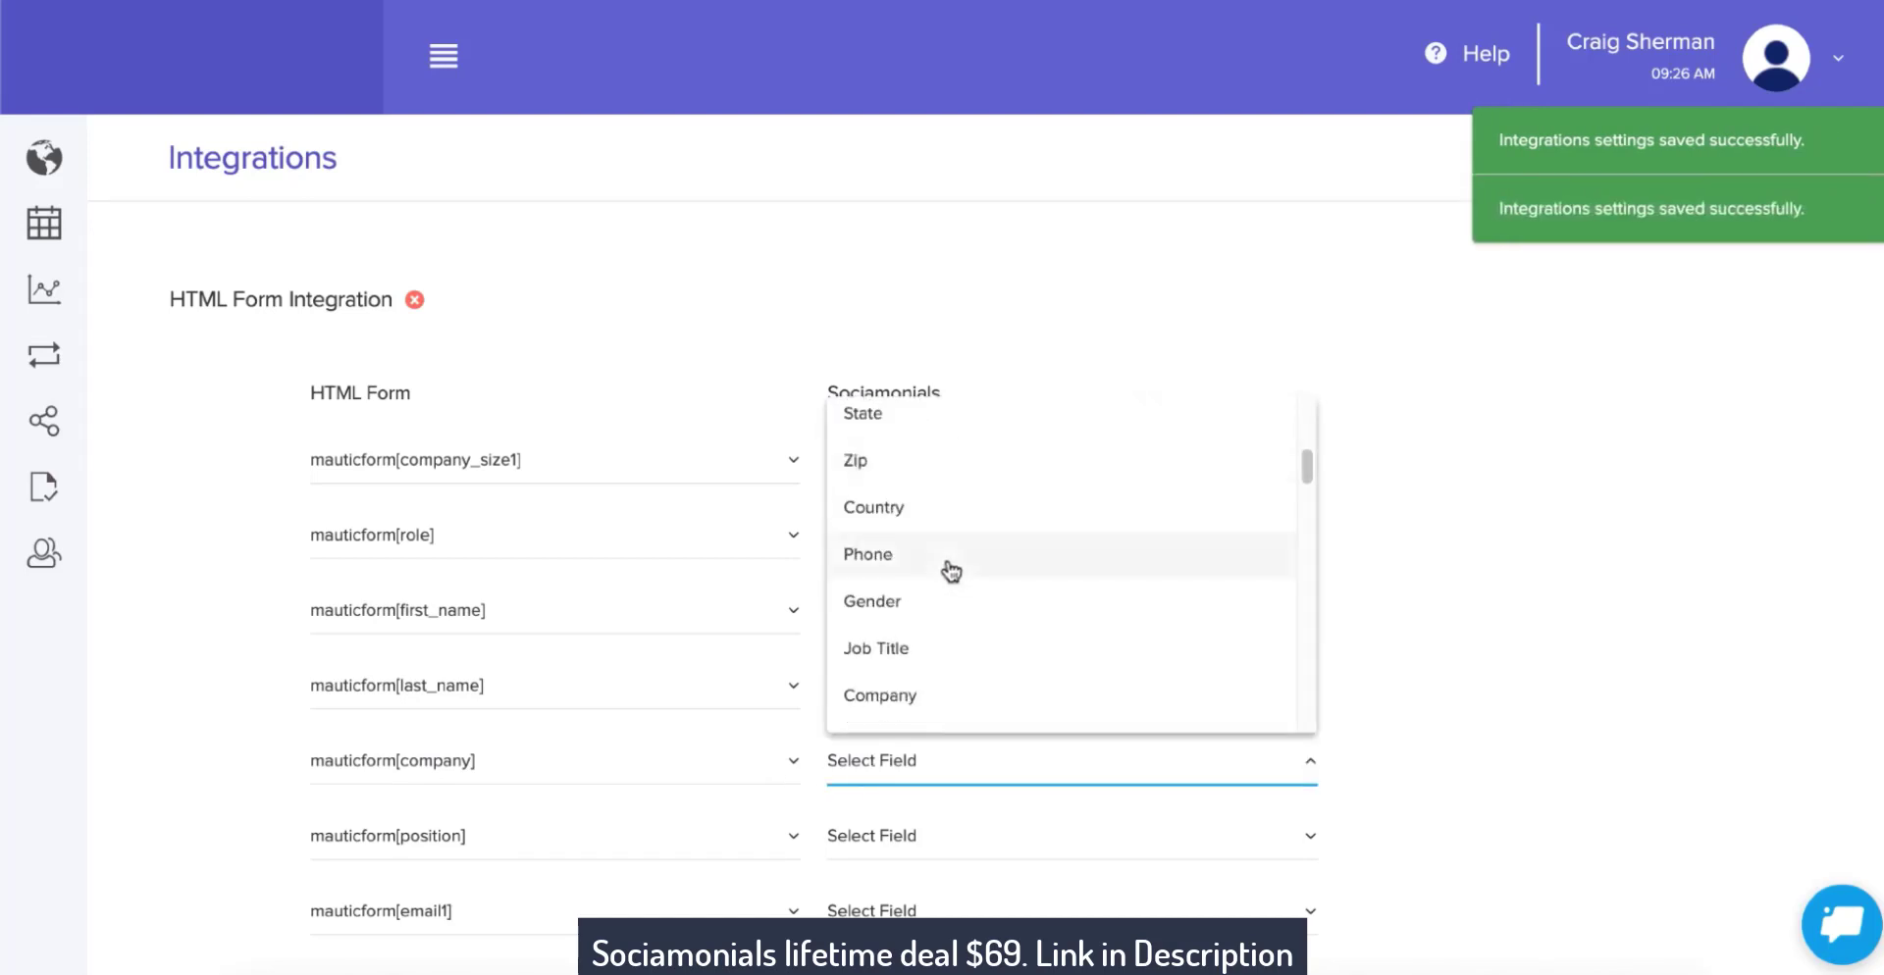
pyautogui.click(876, 682)
pyautogui.scroll(-5, 1538, 574)
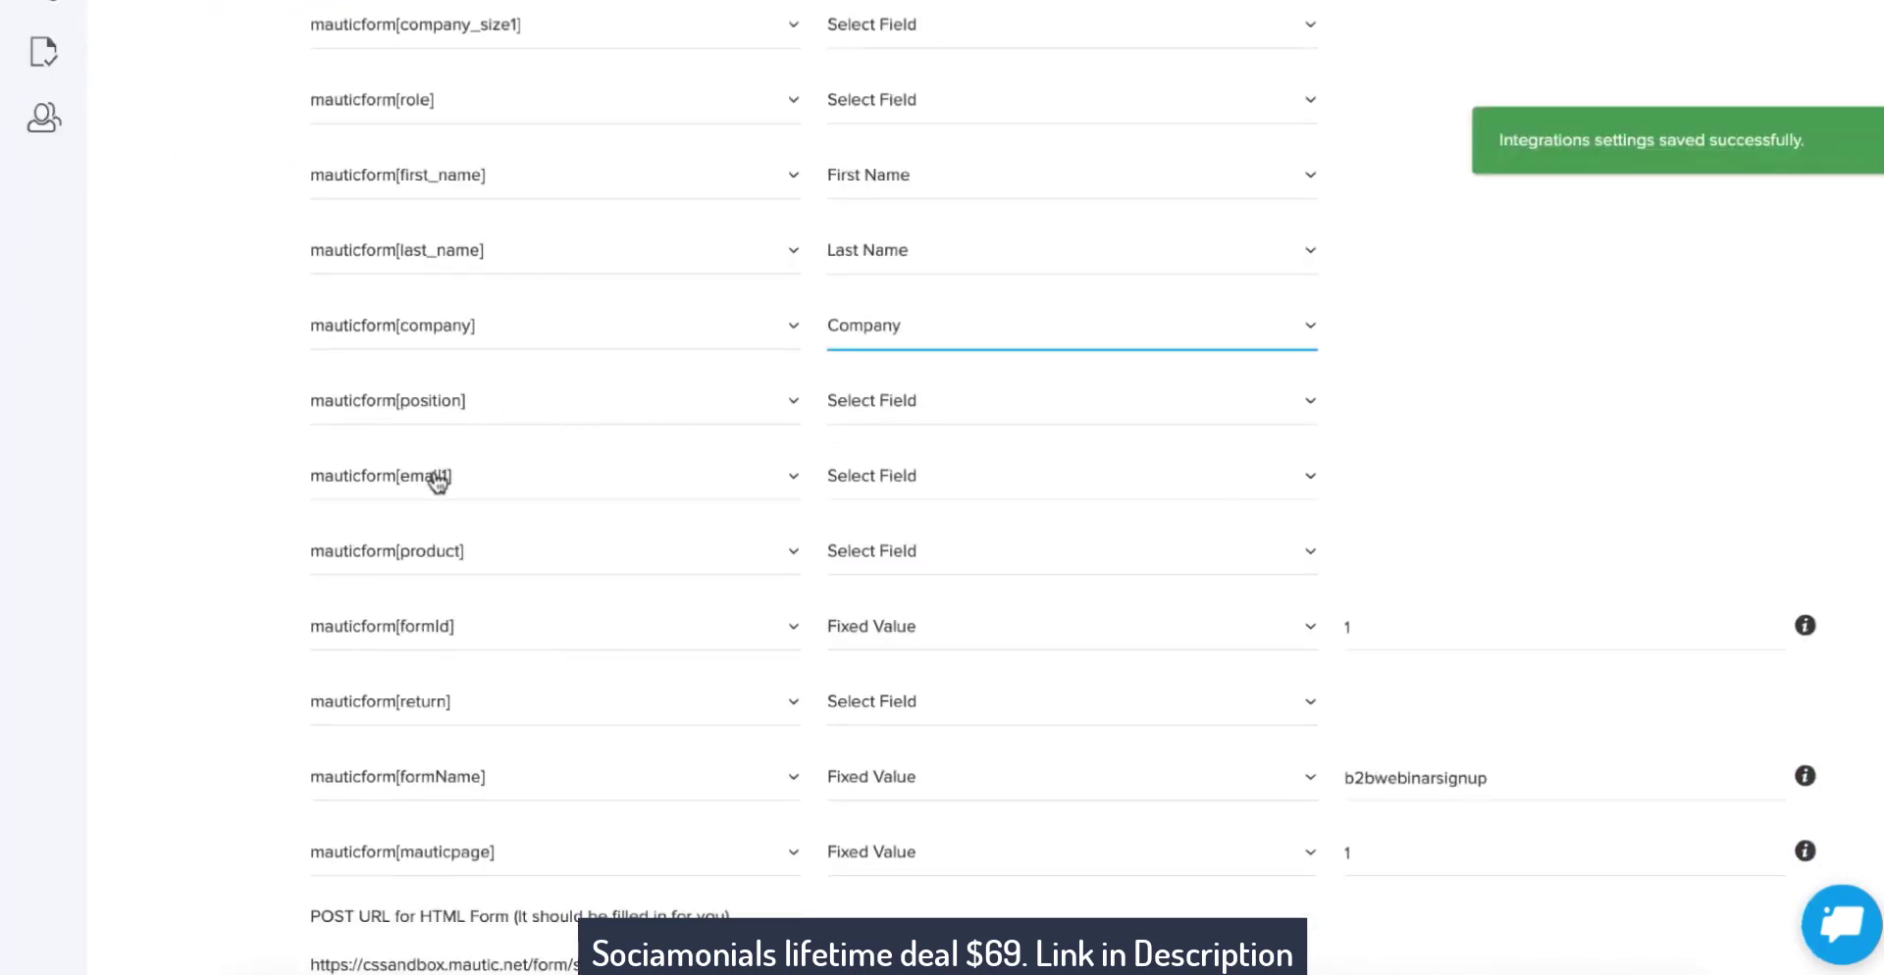
pyautogui.click(962, 475)
pyautogui.click(903, 589)
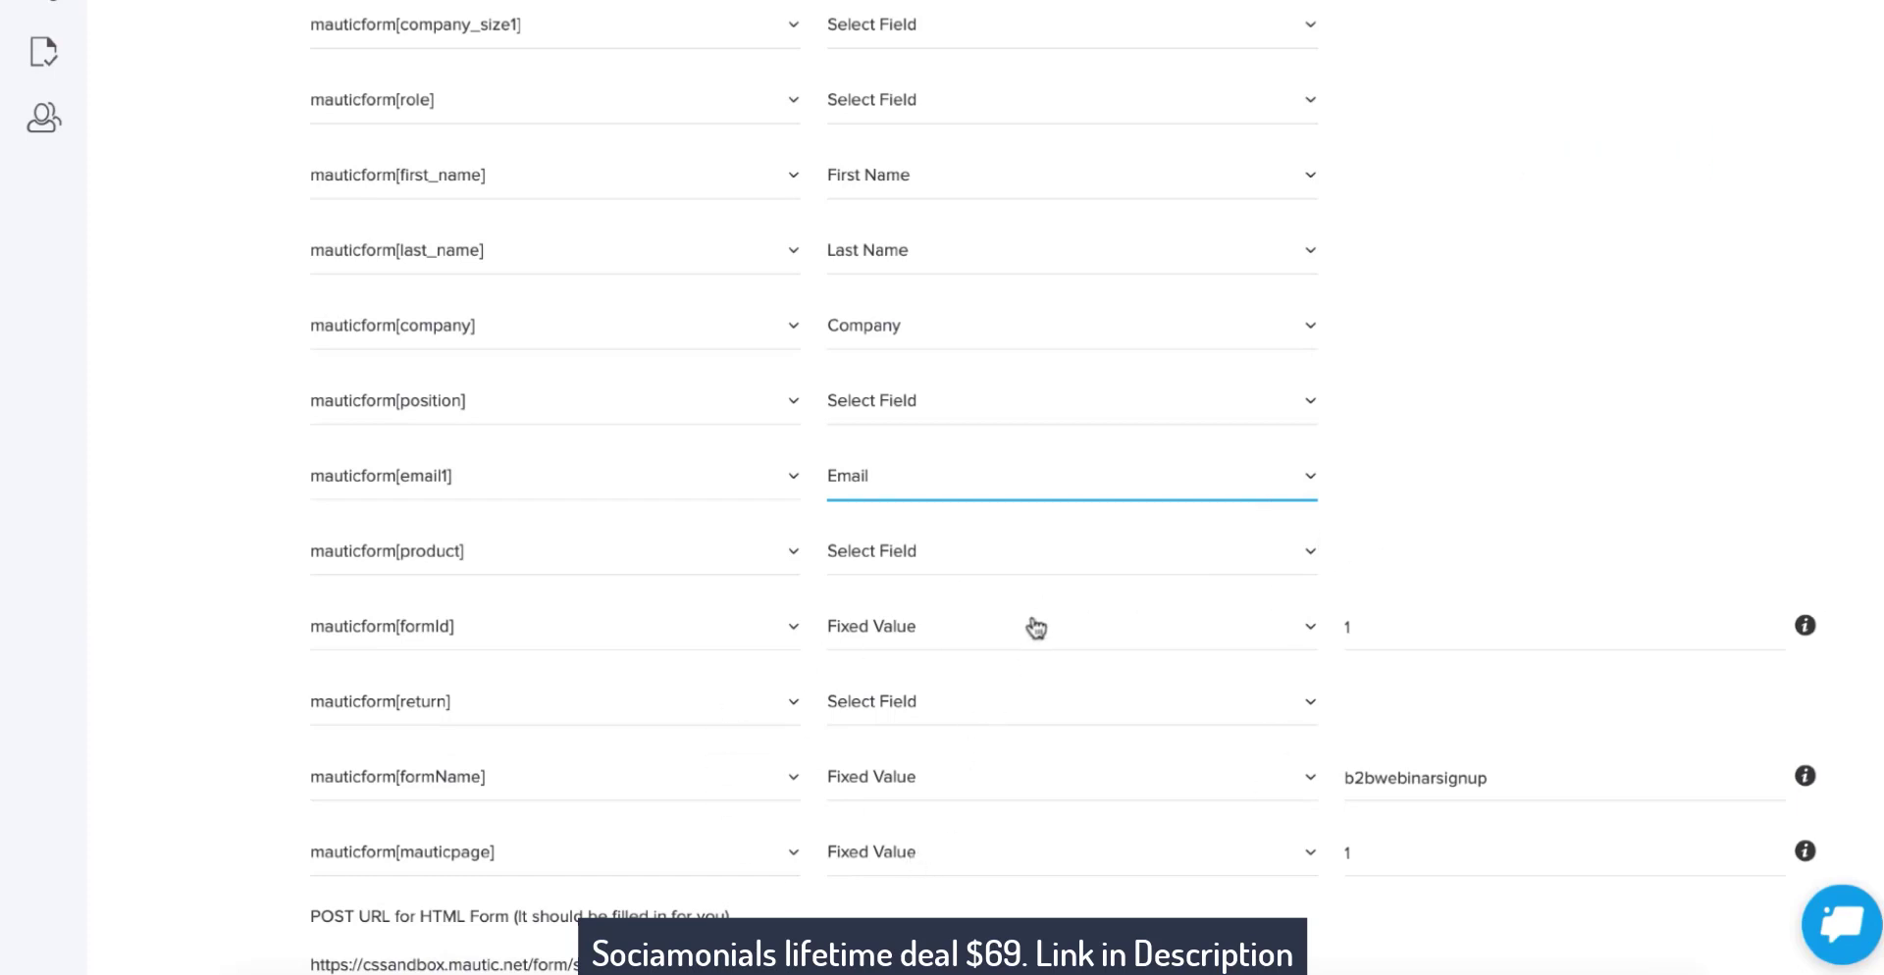
pyautogui.scroll(-2, 1040, 618)
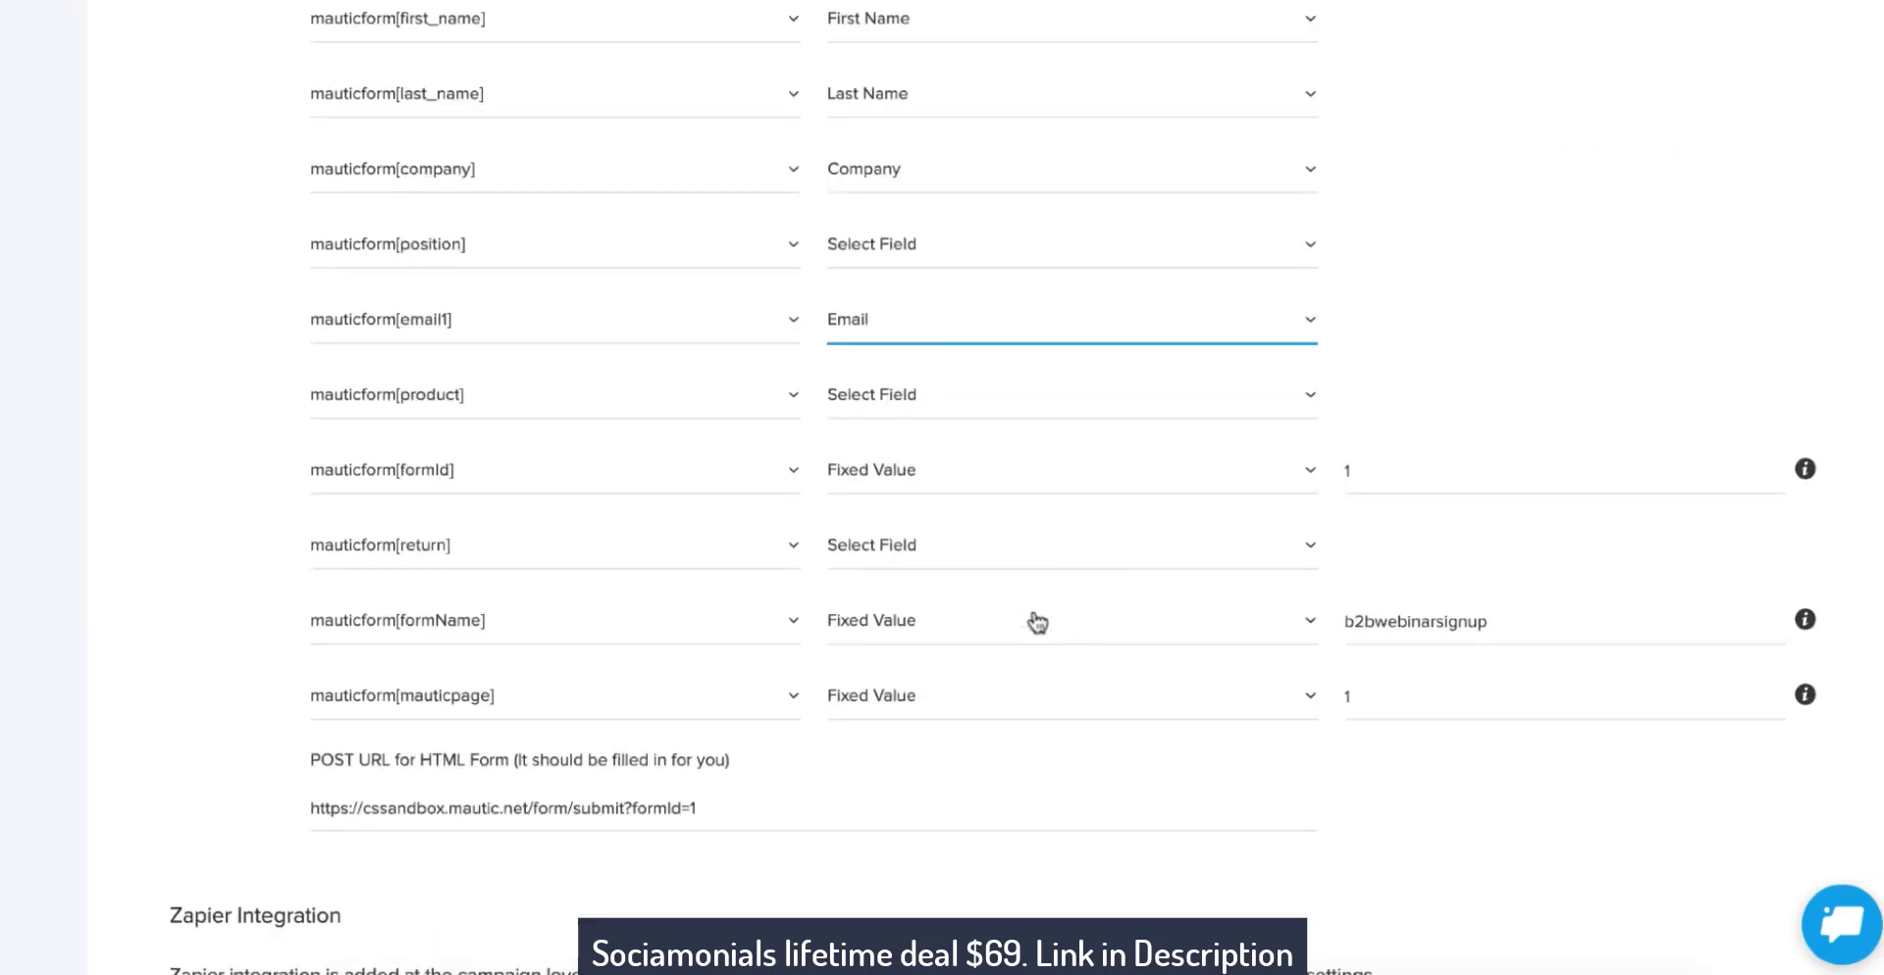
pyautogui.scroll(7, 1038, 620)
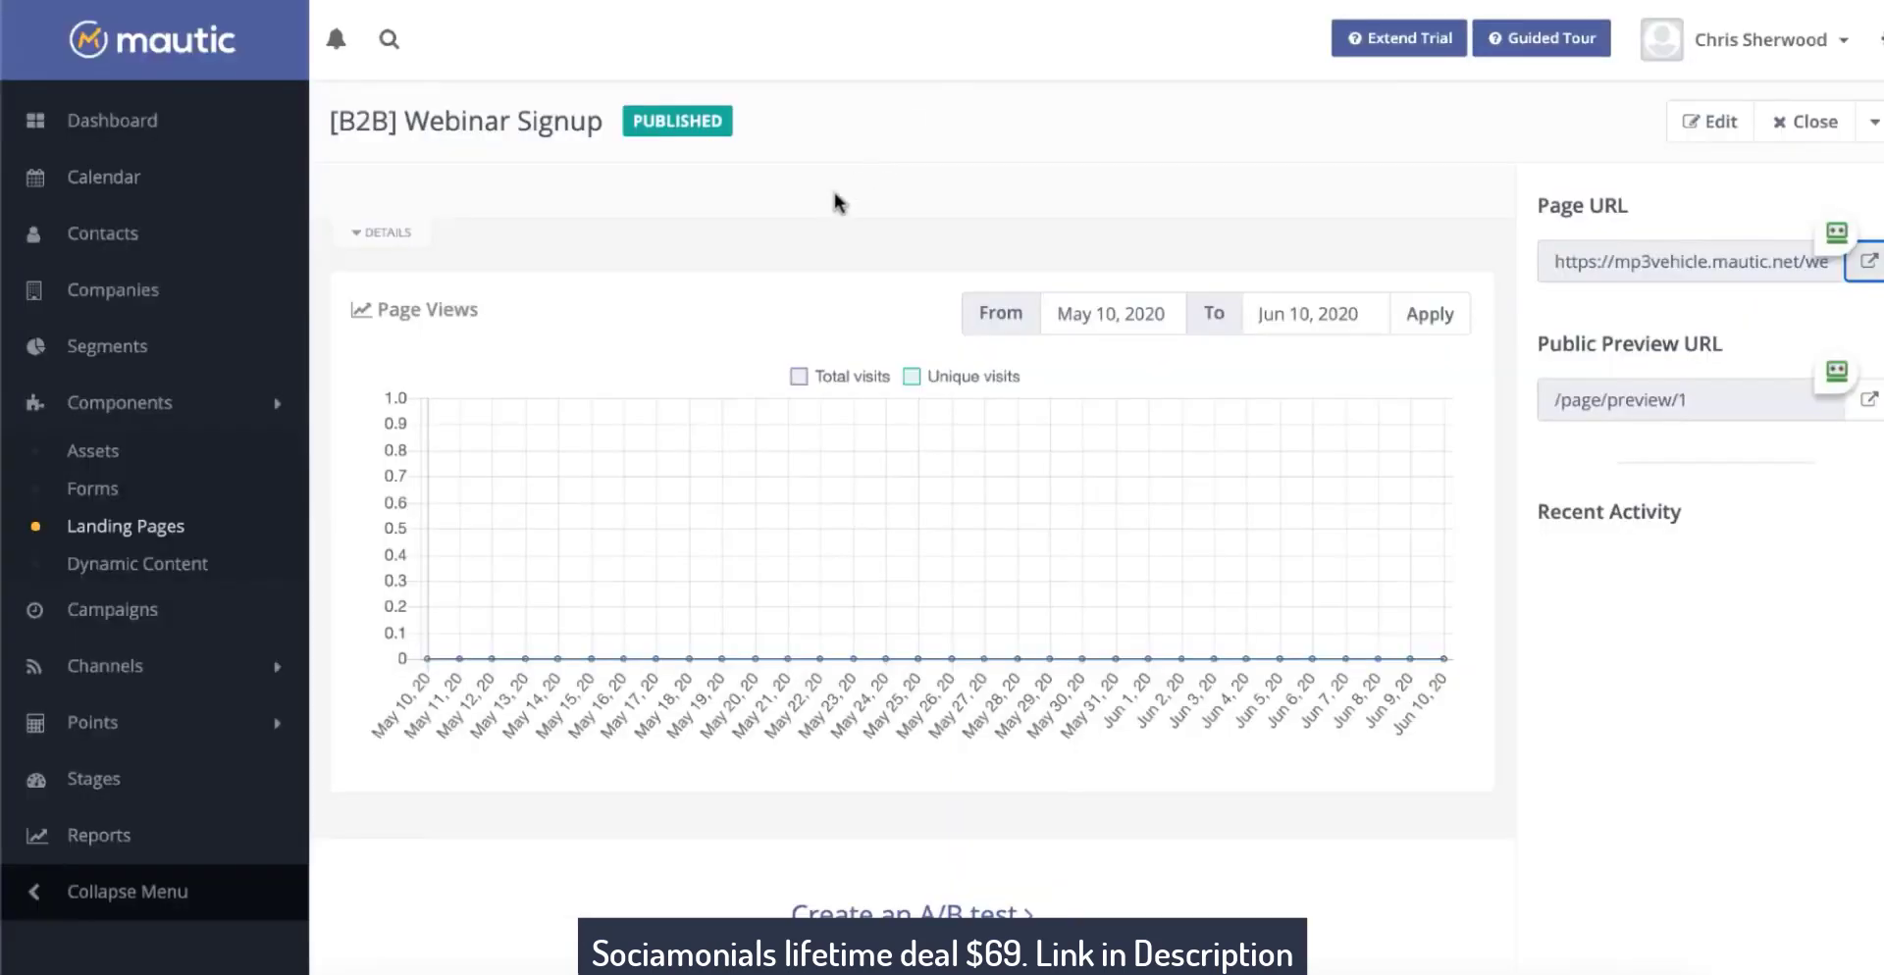
# - Open Mautic's Components > Forms list to find the [B2B] Webinar Signup form
pyautogui.click(103, 488)
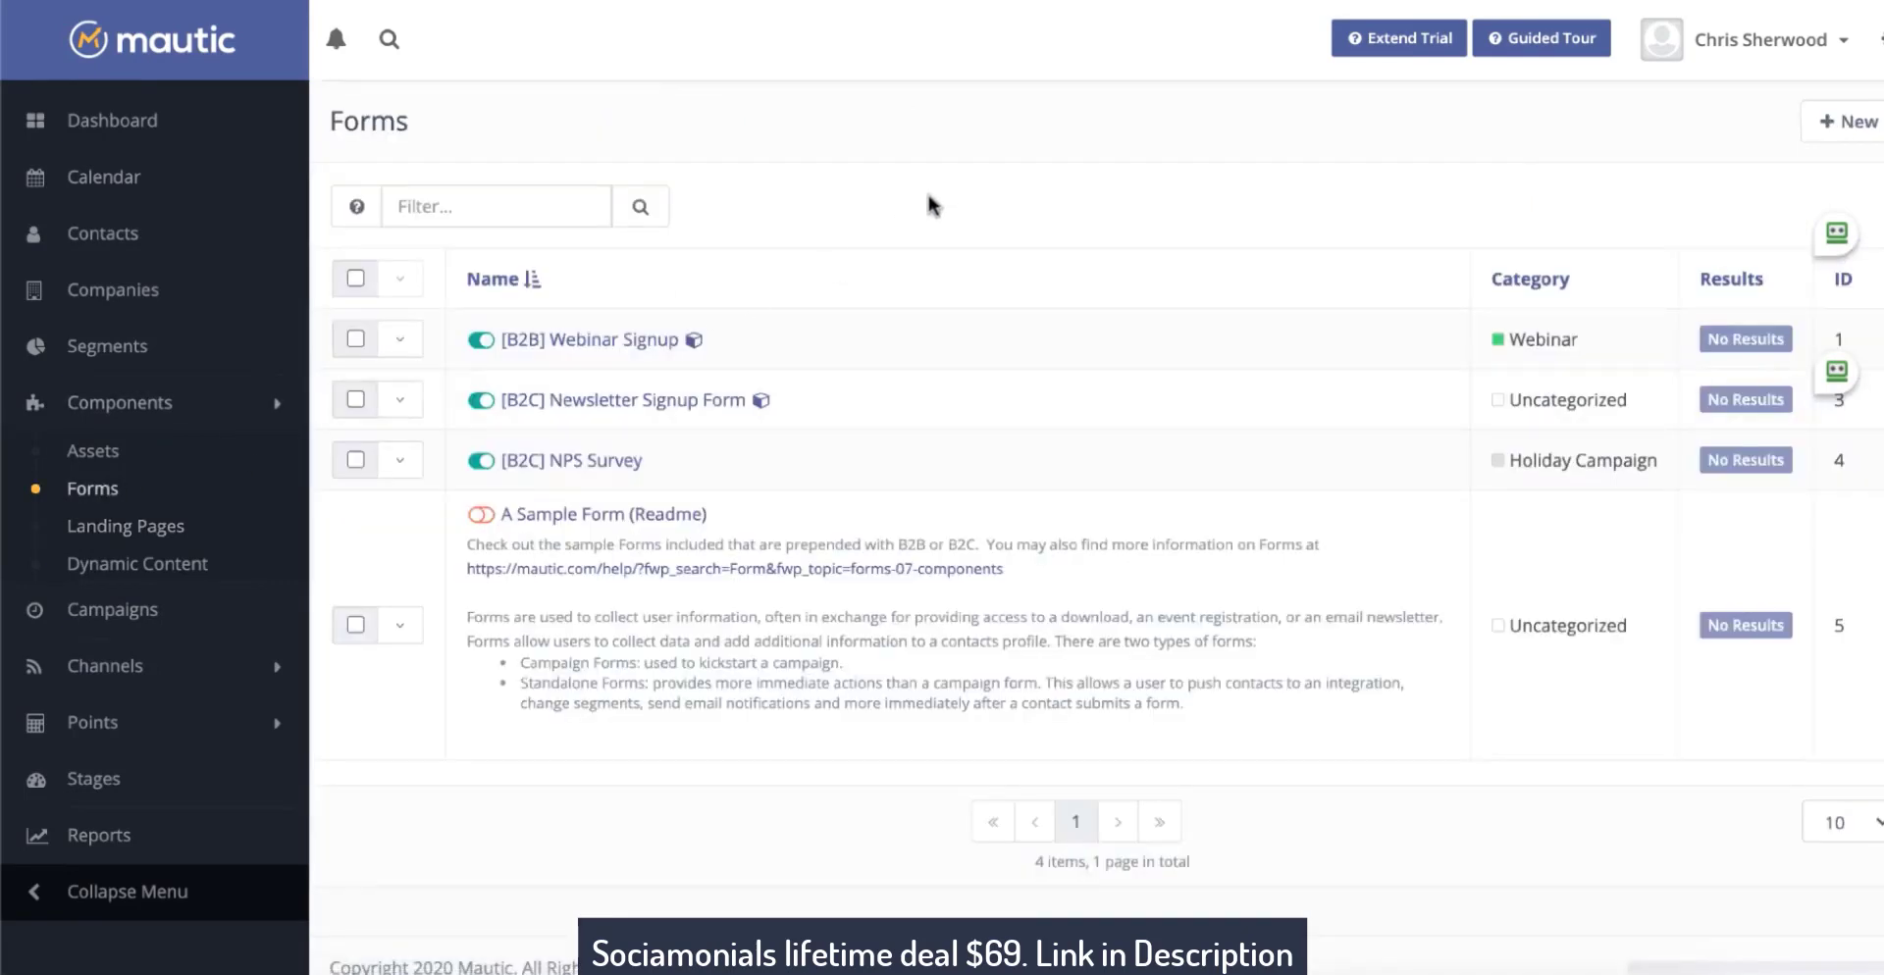